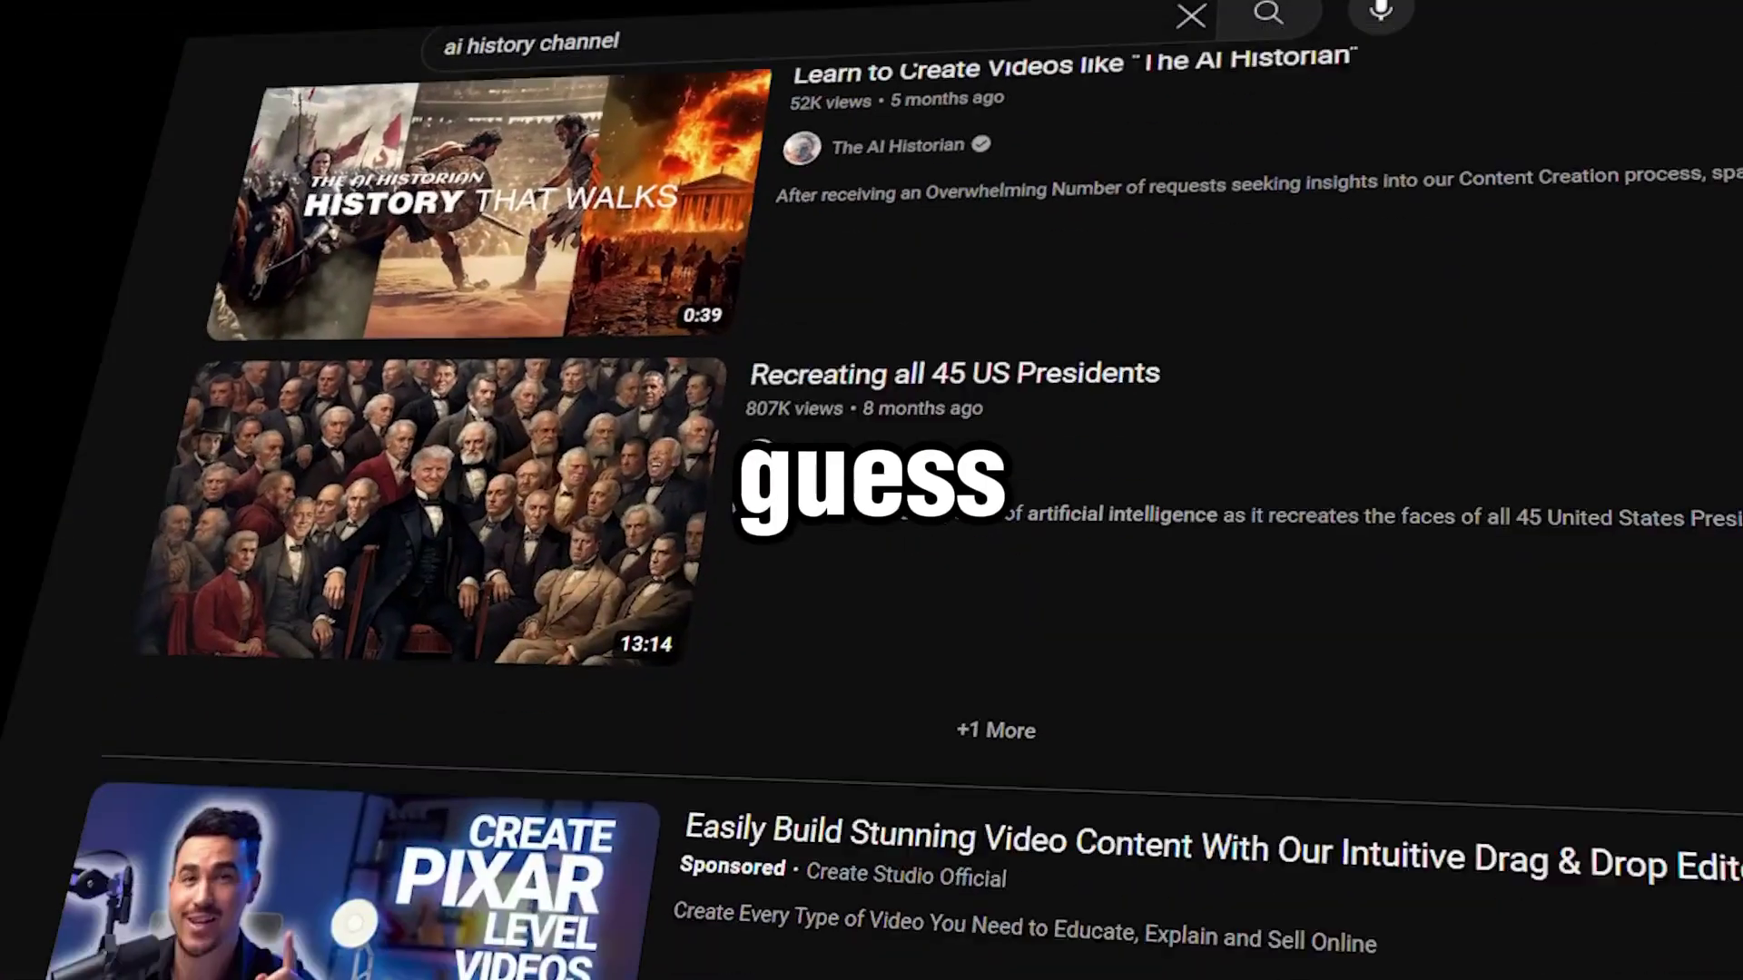
# Scroll through the 'ai history channel' YouTube results past the Shorts shelf.
pyautogui.scroll(-20, 871, 508)
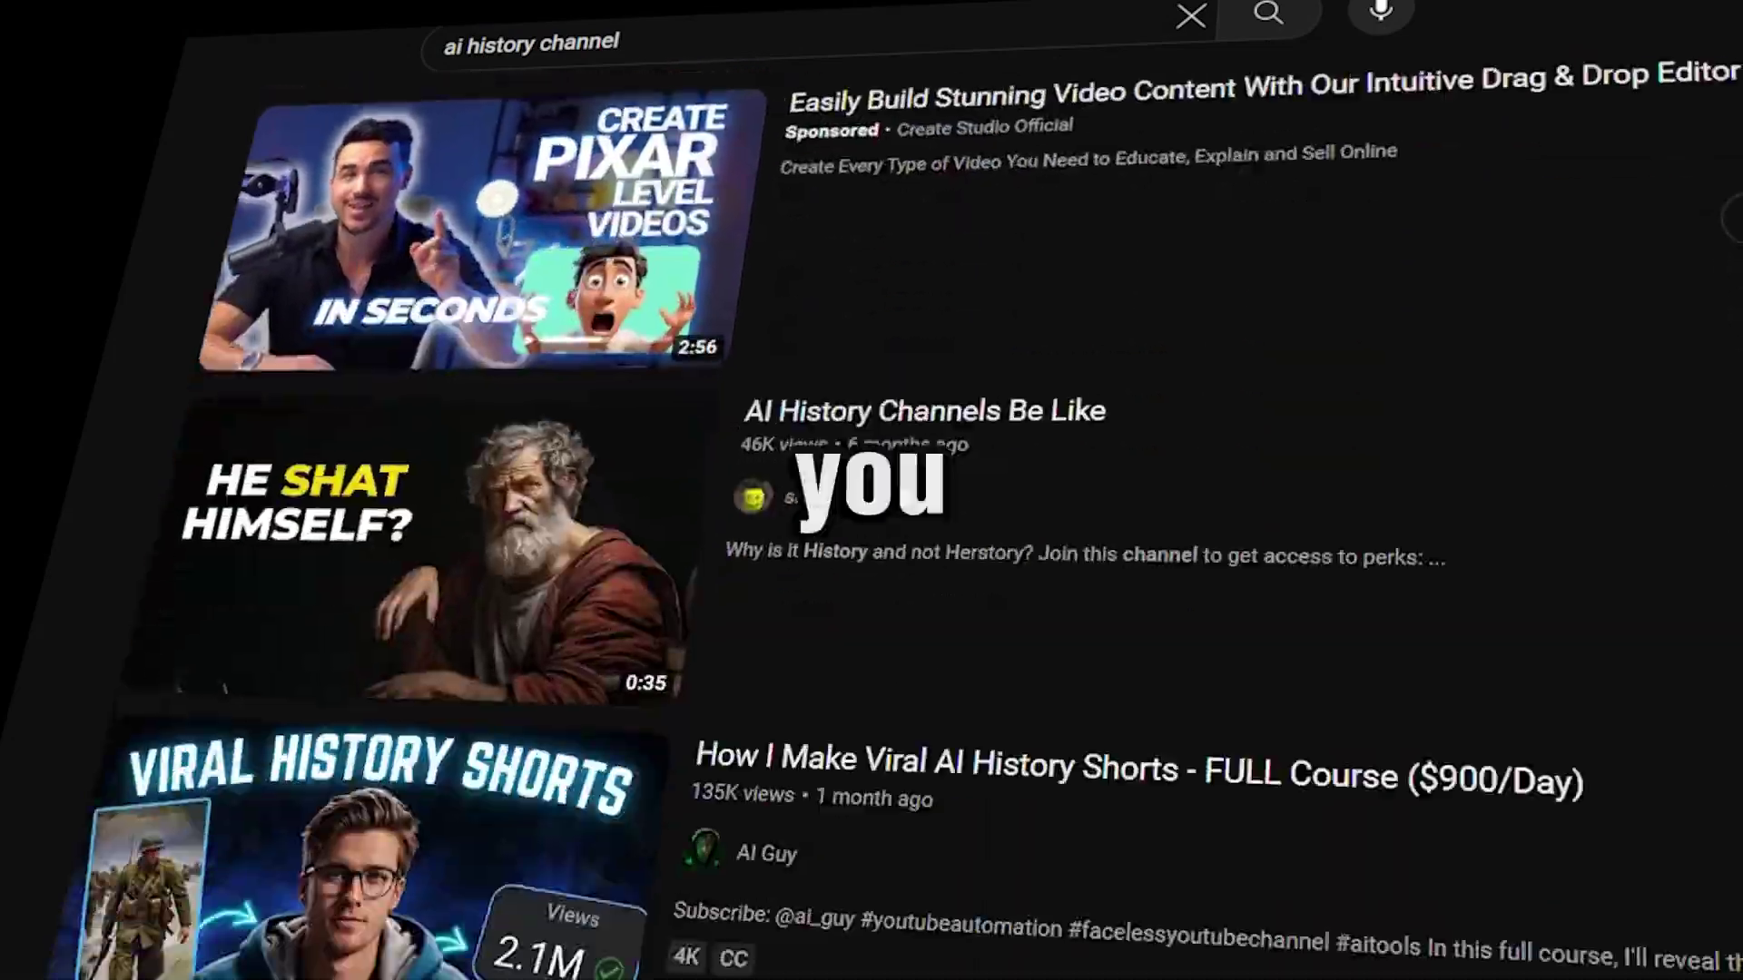
pyautogui.scroll(-20, 871, 508)
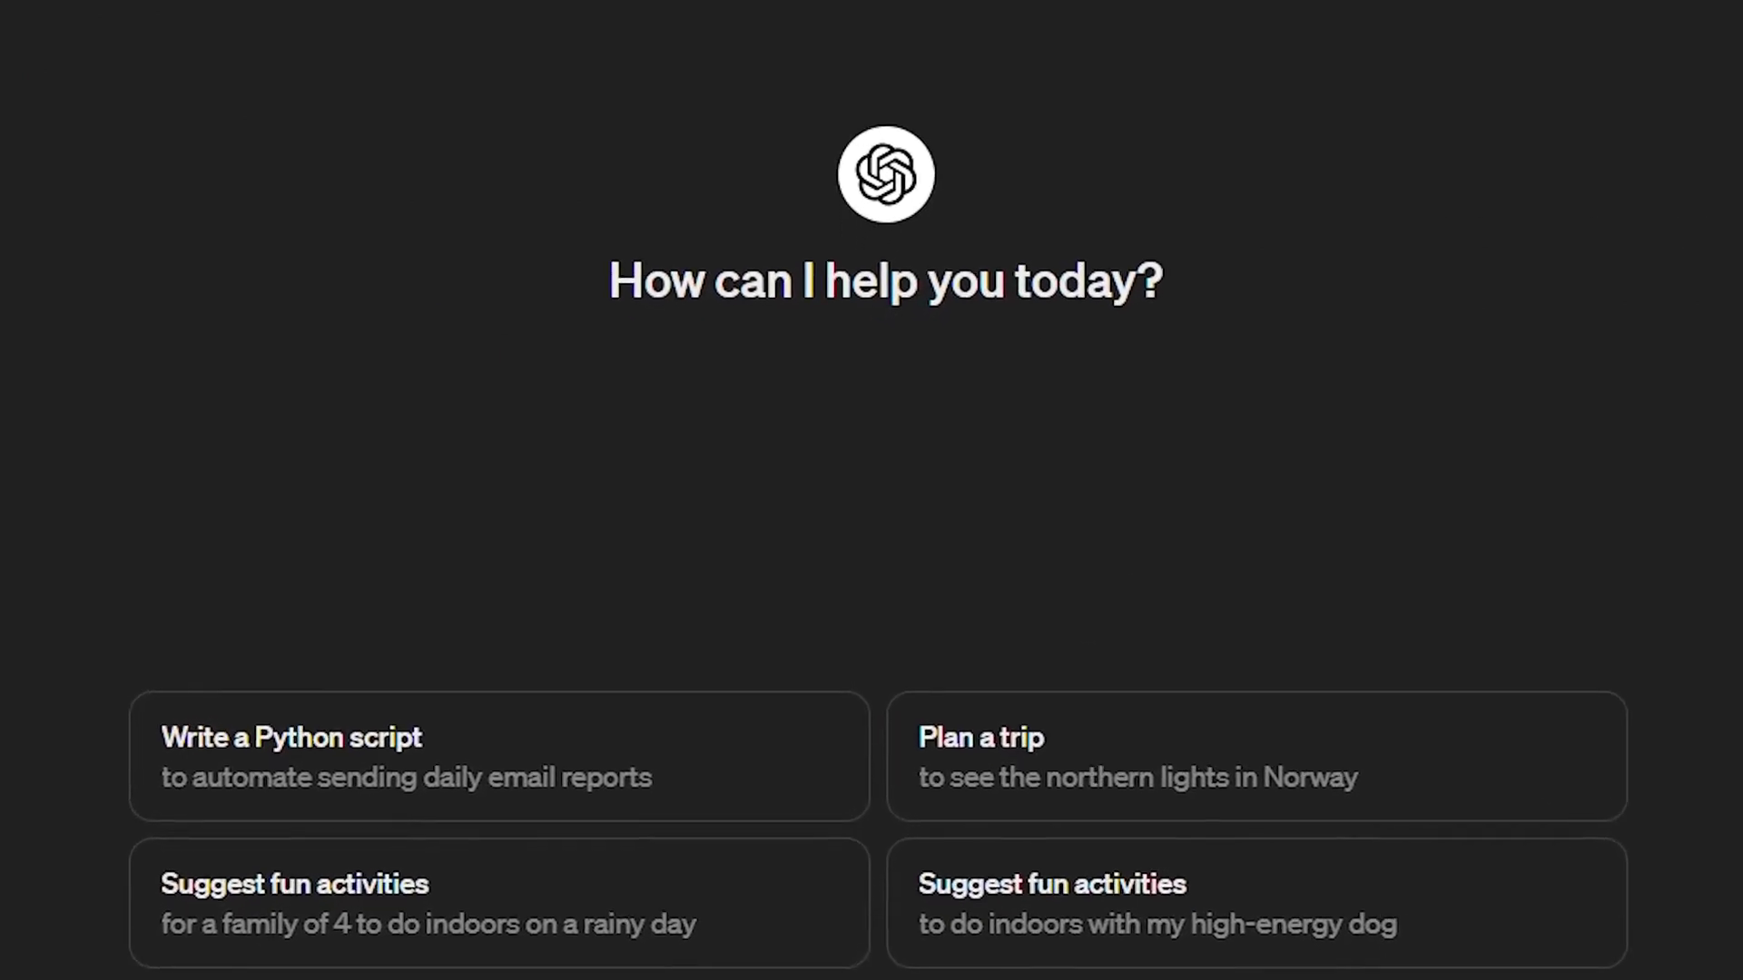
# Ask ChatGPT for Roman history facts, a one-minute explanation of fact 4, then image prompts.
pyautogui.write('create a list of interesting fact about hi')
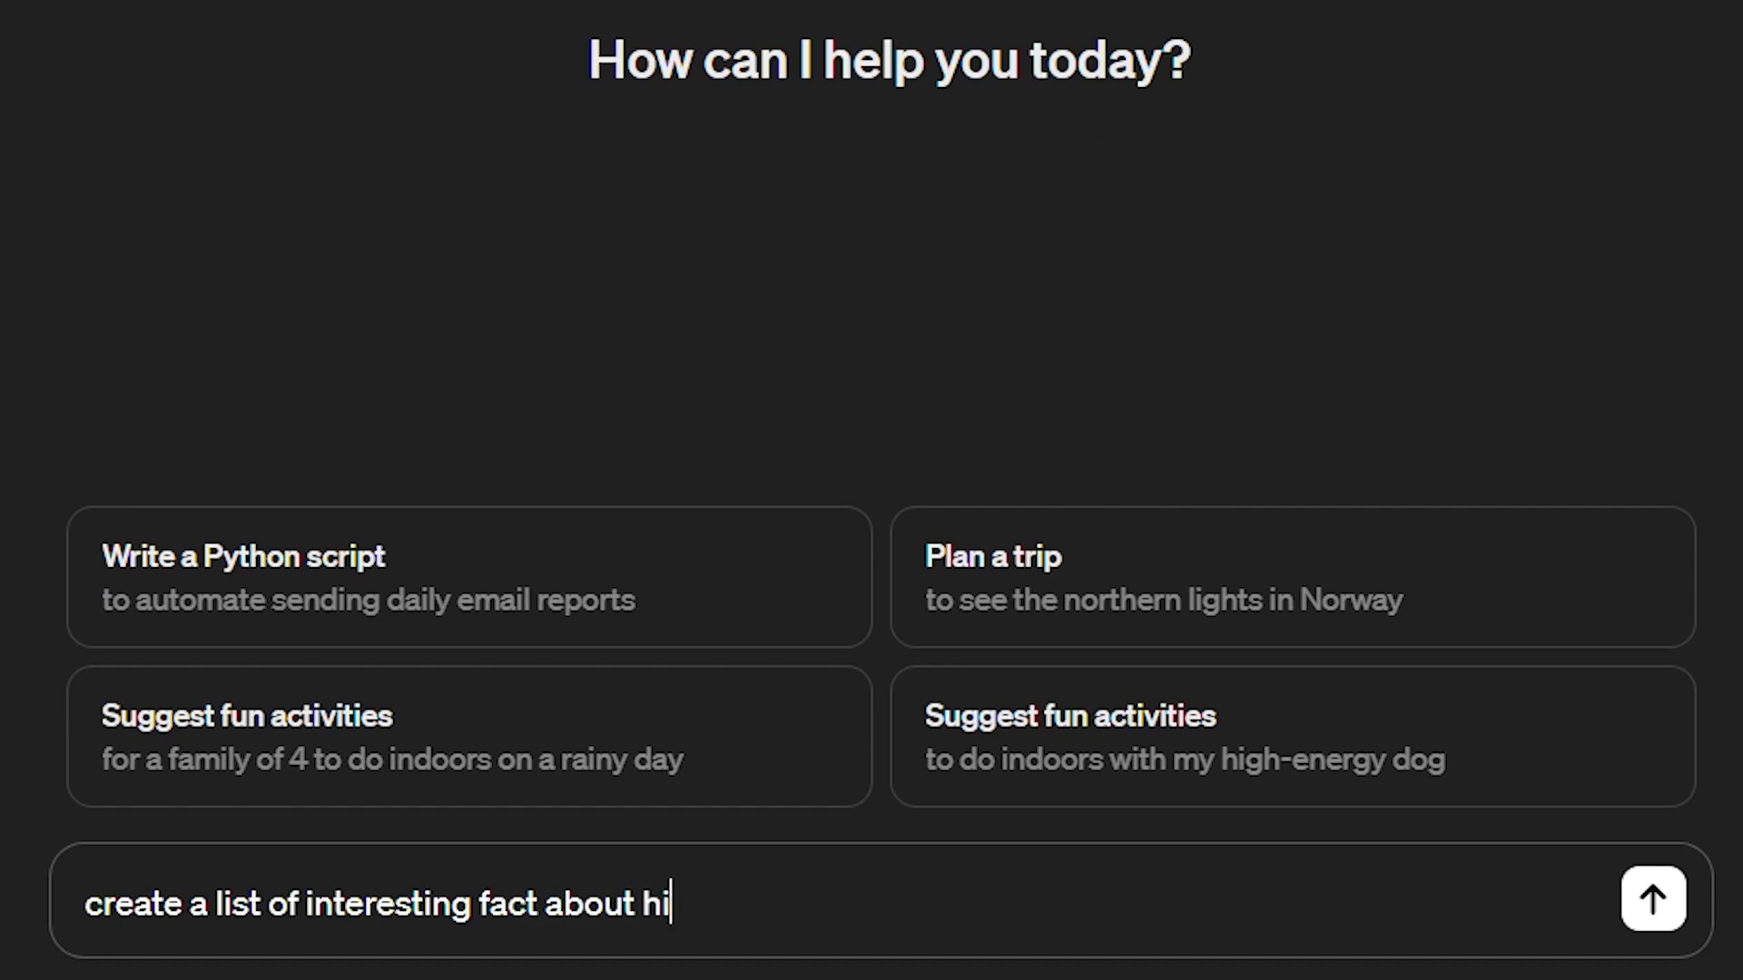
pyautogui.write('story of romans')
pyautogui.press('Return')
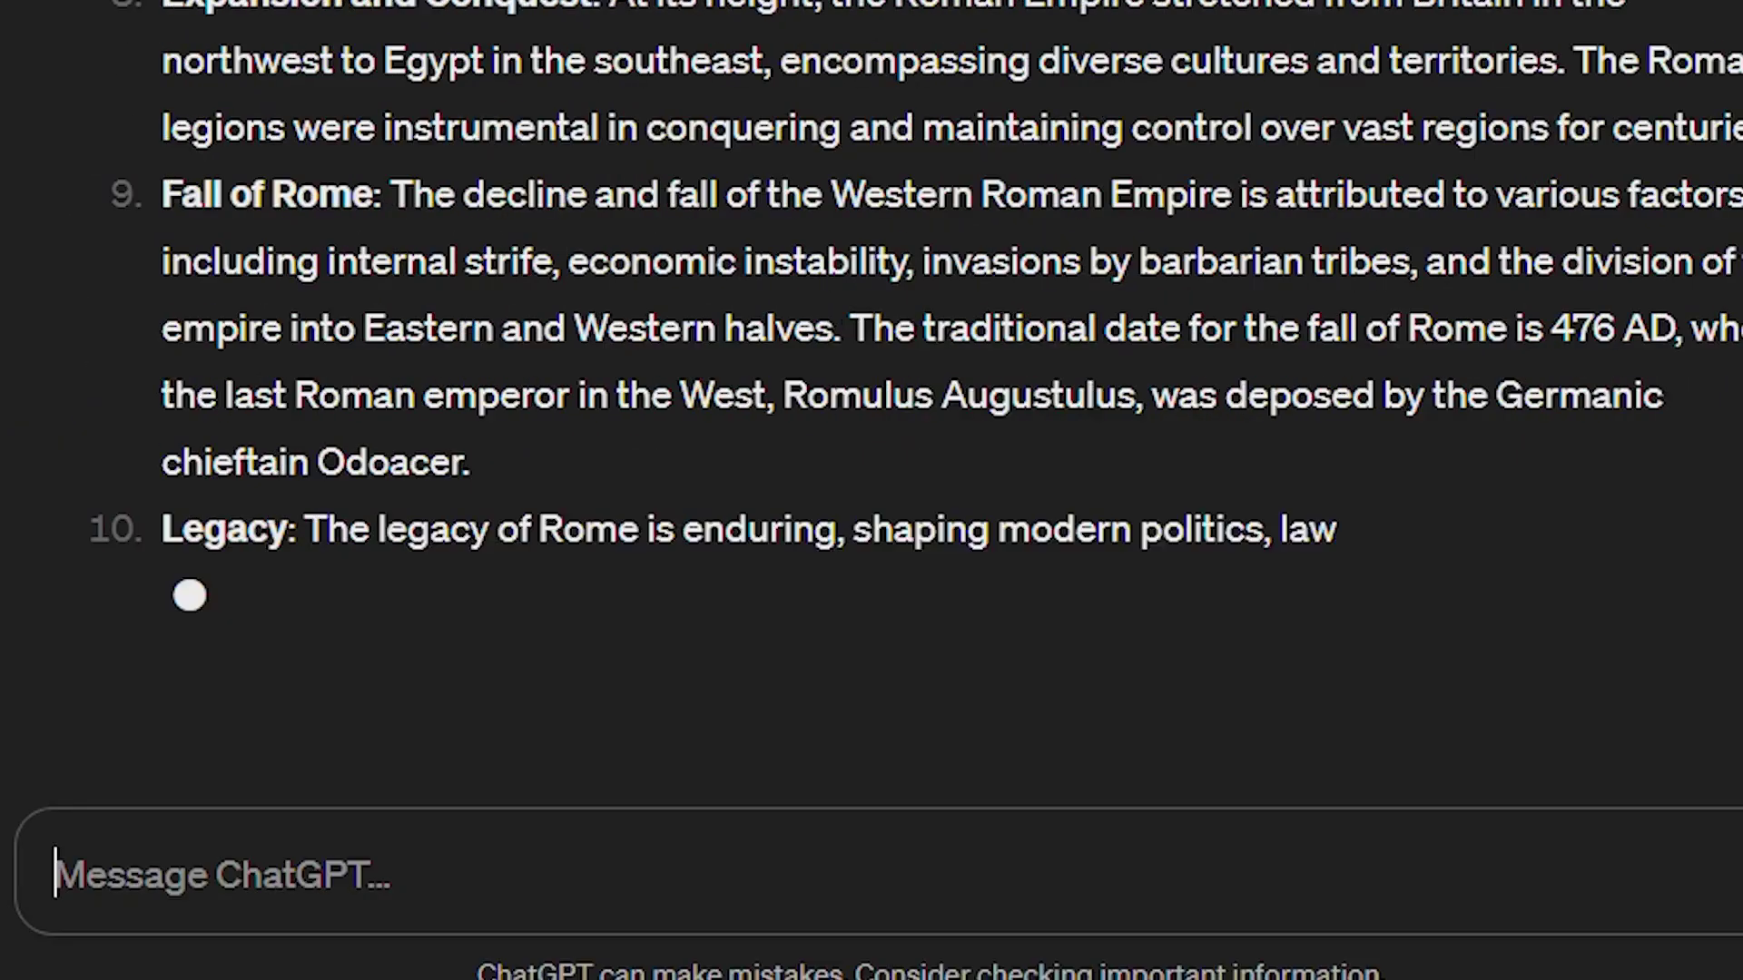
pyautogui.write('create 1 minute explanation about fact number')
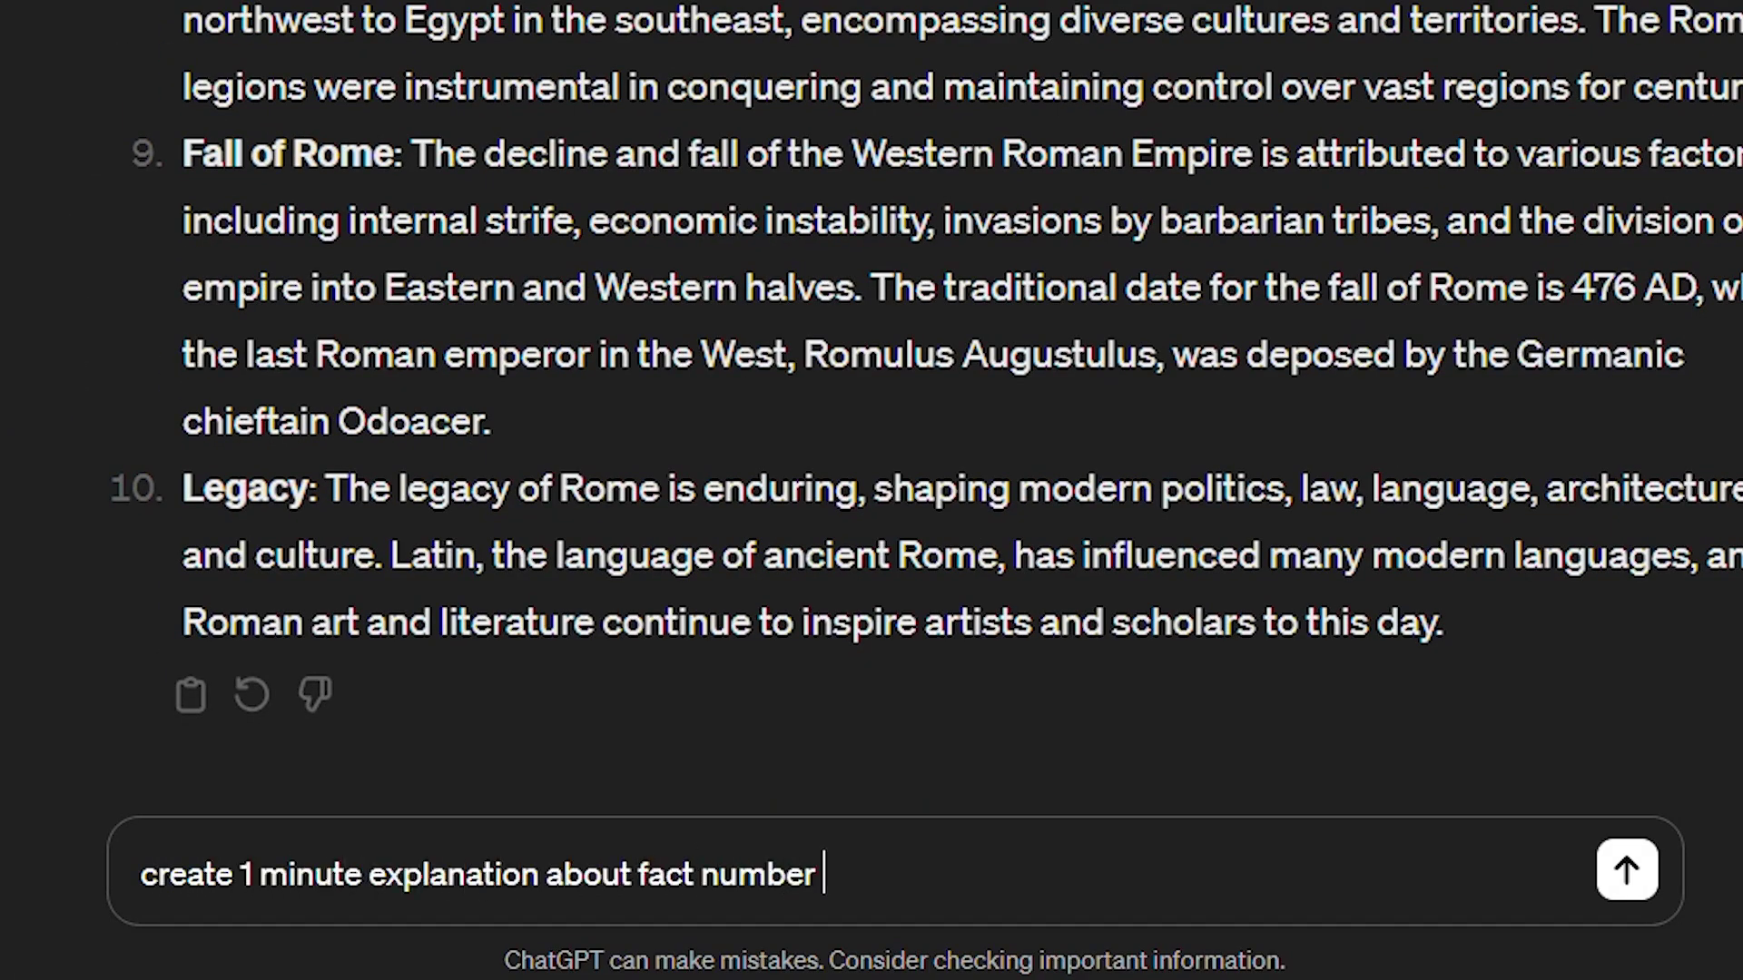
pyautogui.write('4')
pyautogui.press('Return')
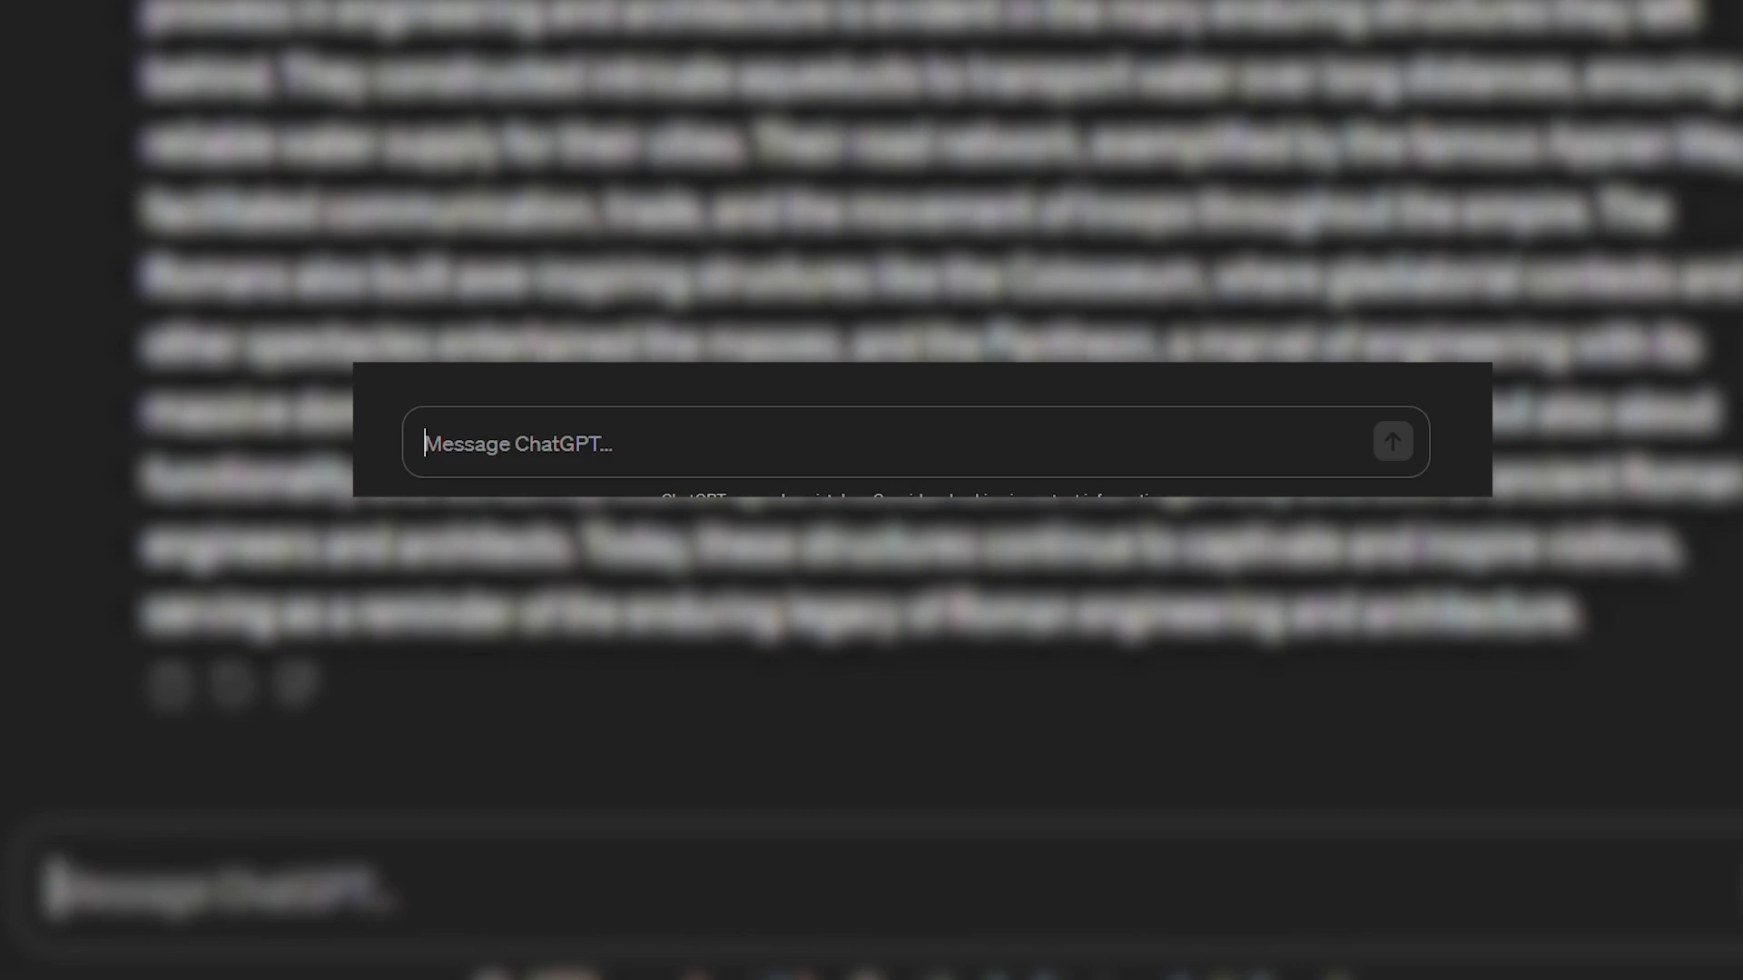
pyautogui.write('please w')
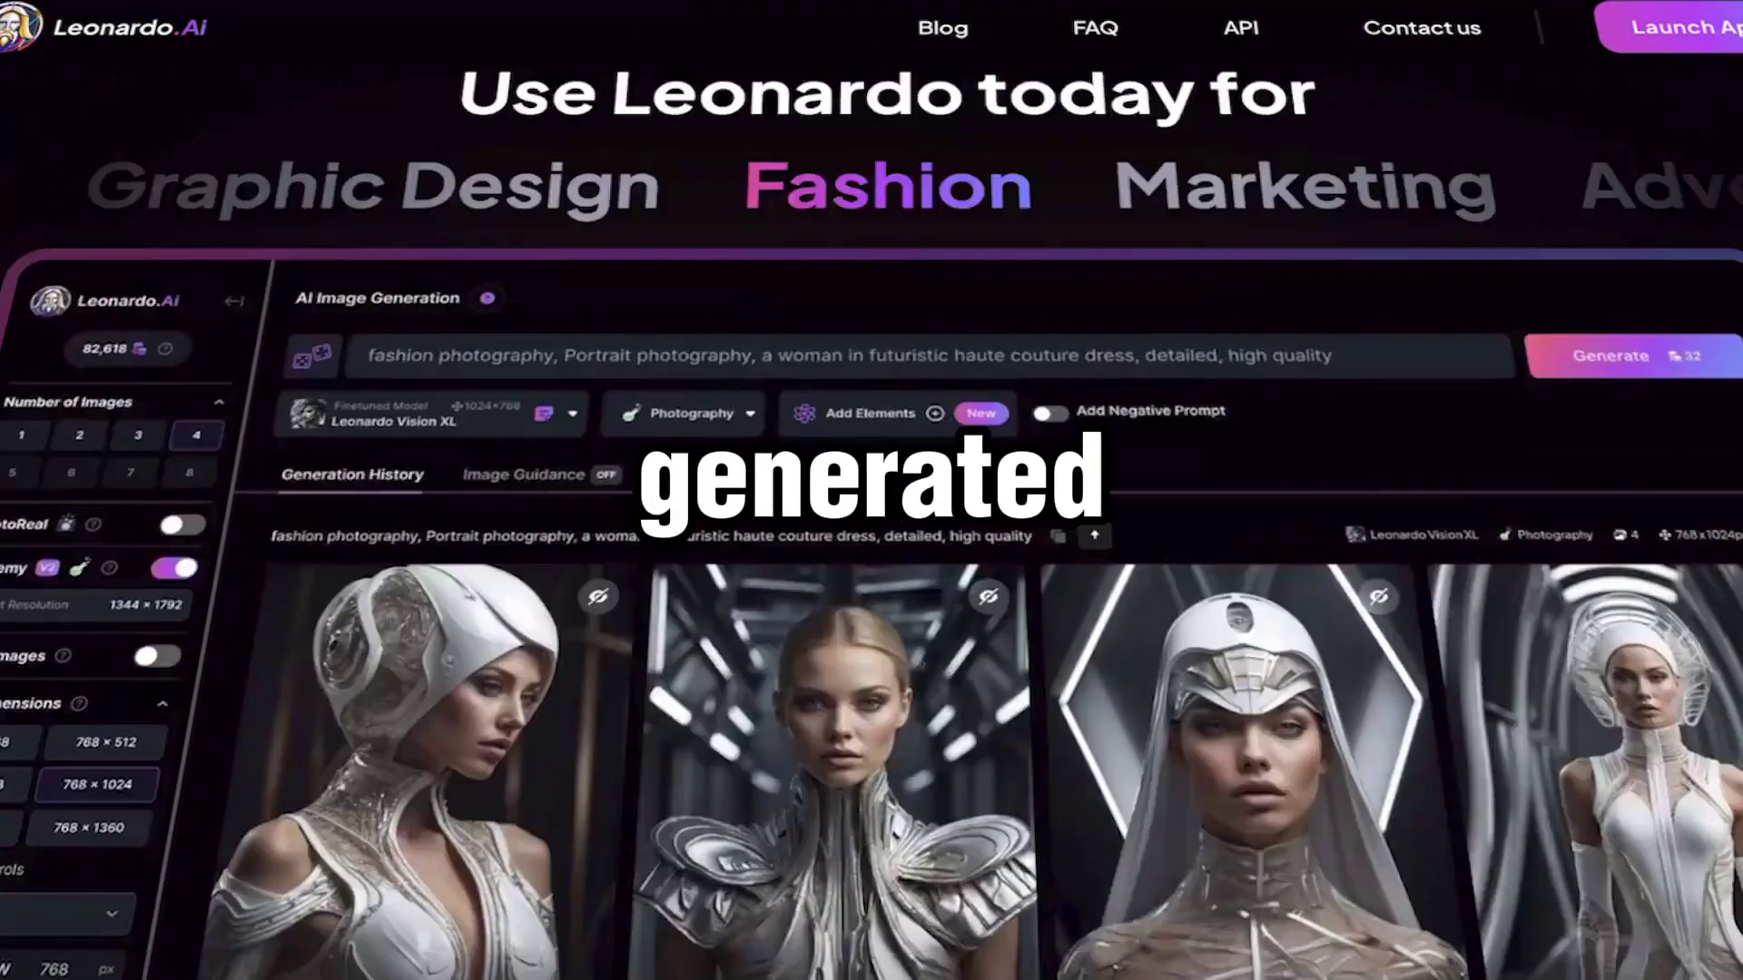
# Scroll through the Leonardo.Ai homepage and the app's community Home gallery.
pyautogui.scroll(-20, 871, 490)
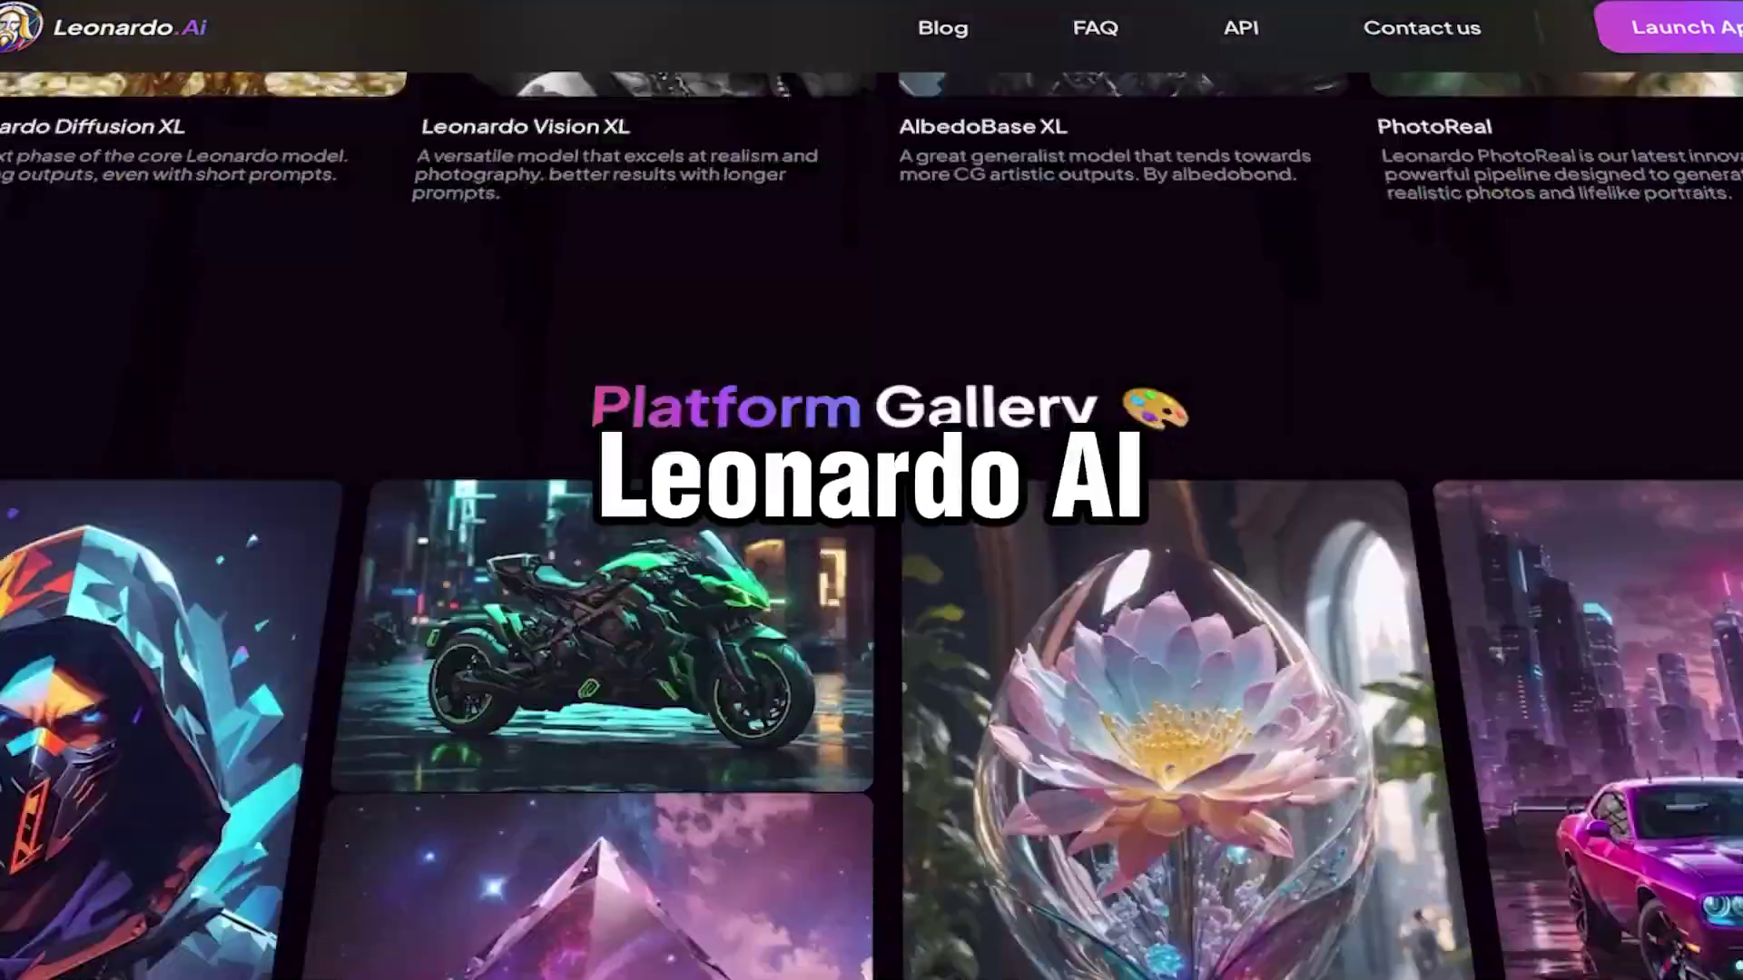
pyautogui.scroll(-15, 871, 490)
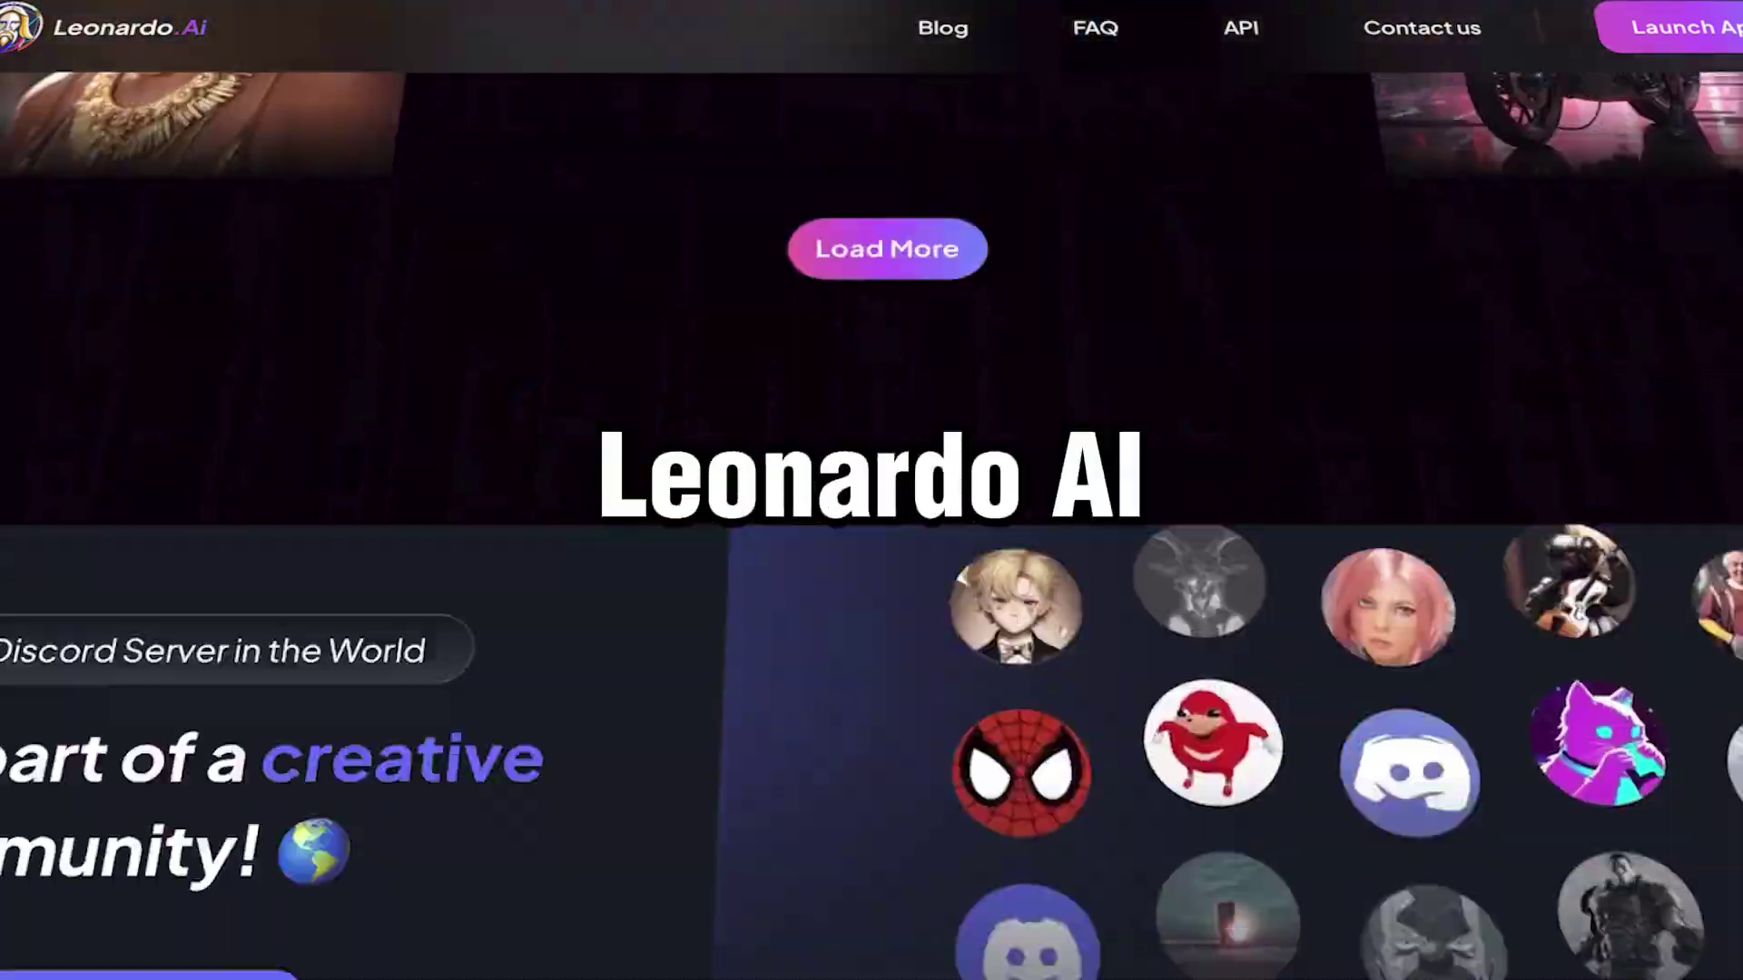
pyautogui.scroll(-5, 872, 490)
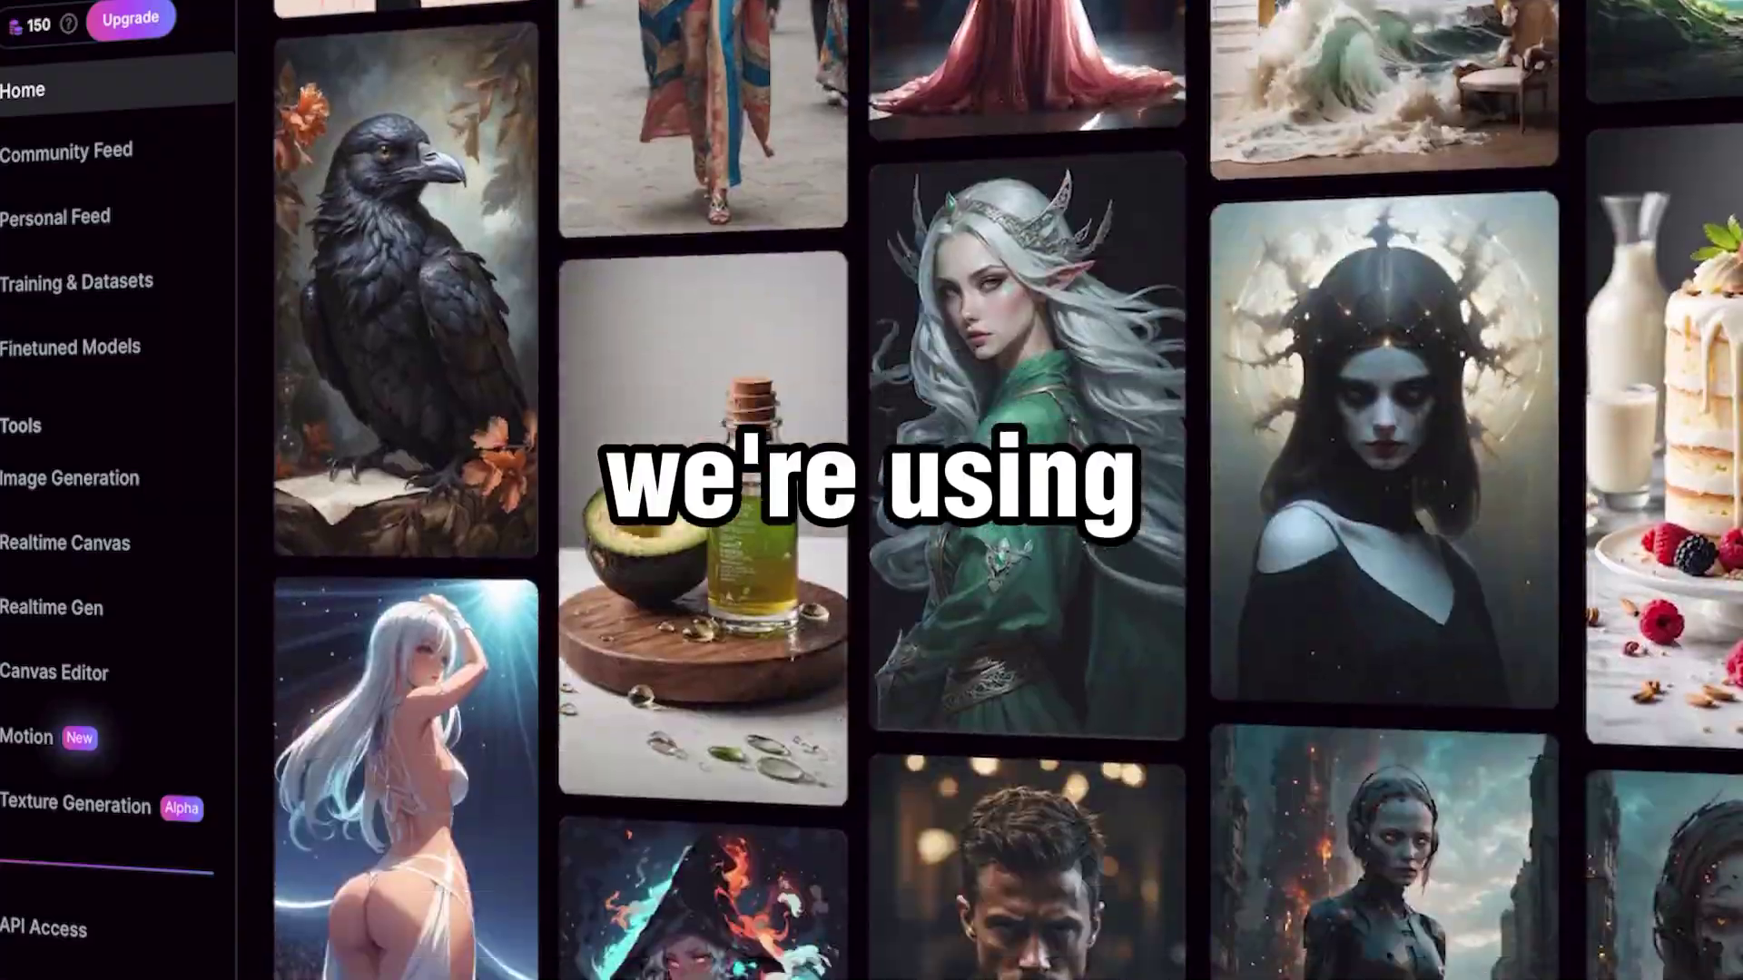
pyautogui.scroll(-10, 998, 490)
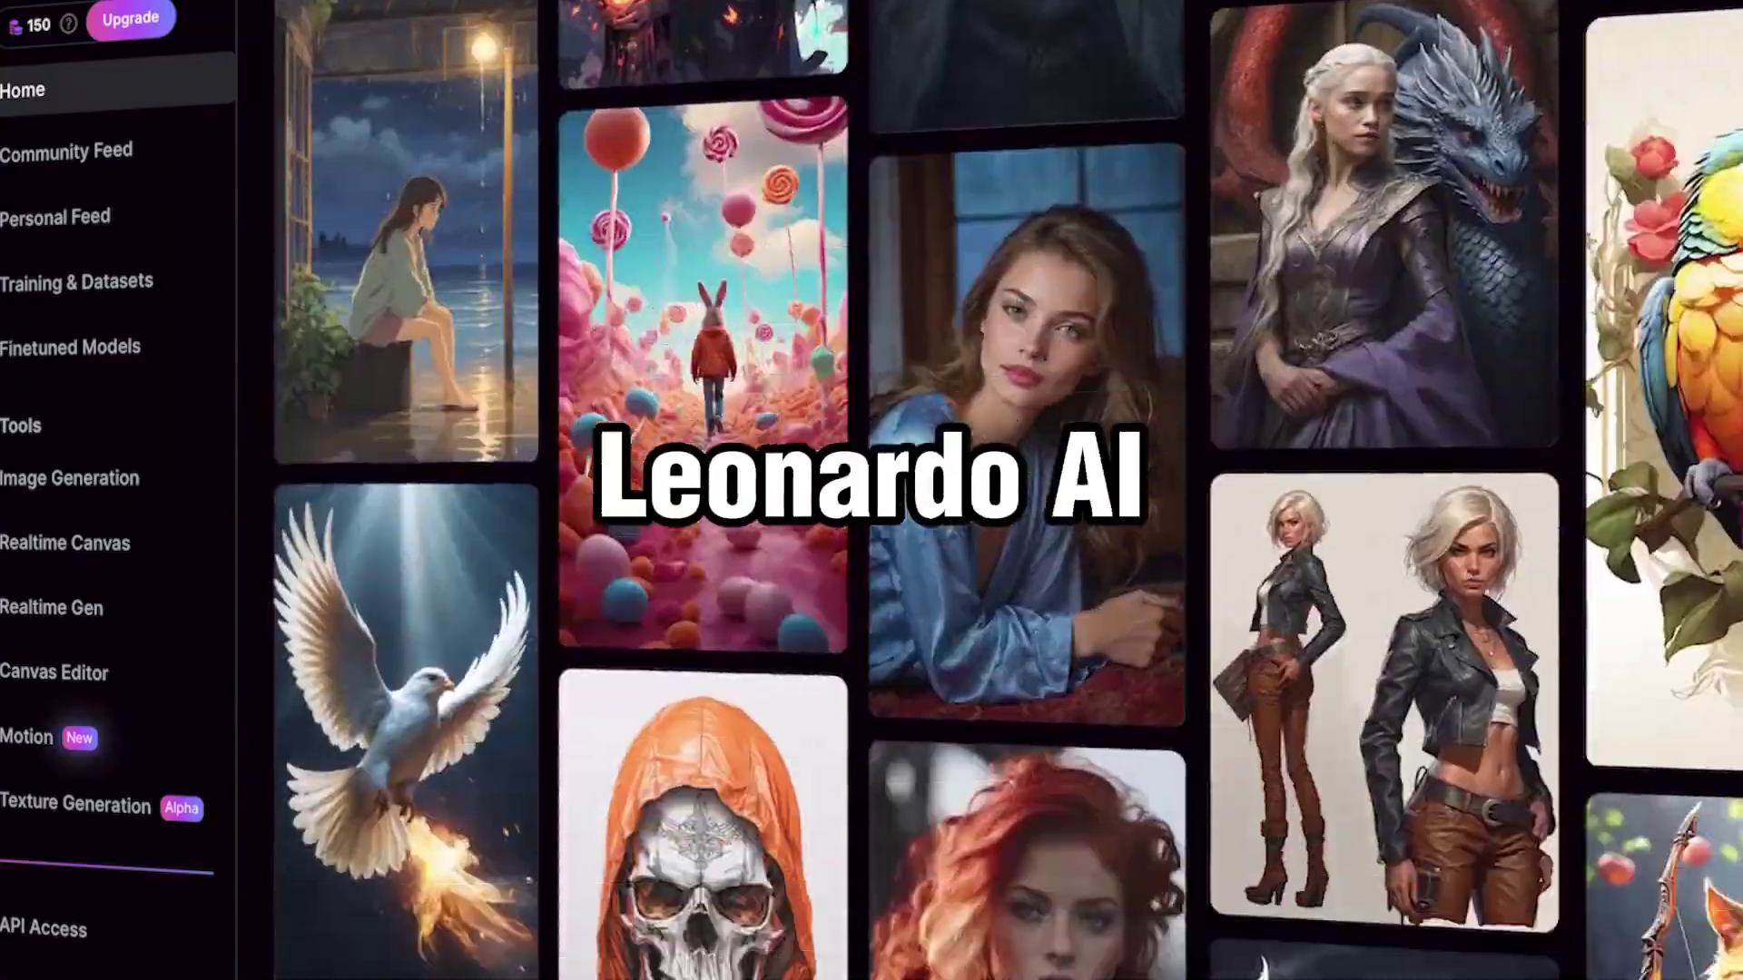
pyautogui.scroll(-20, 998, 490)
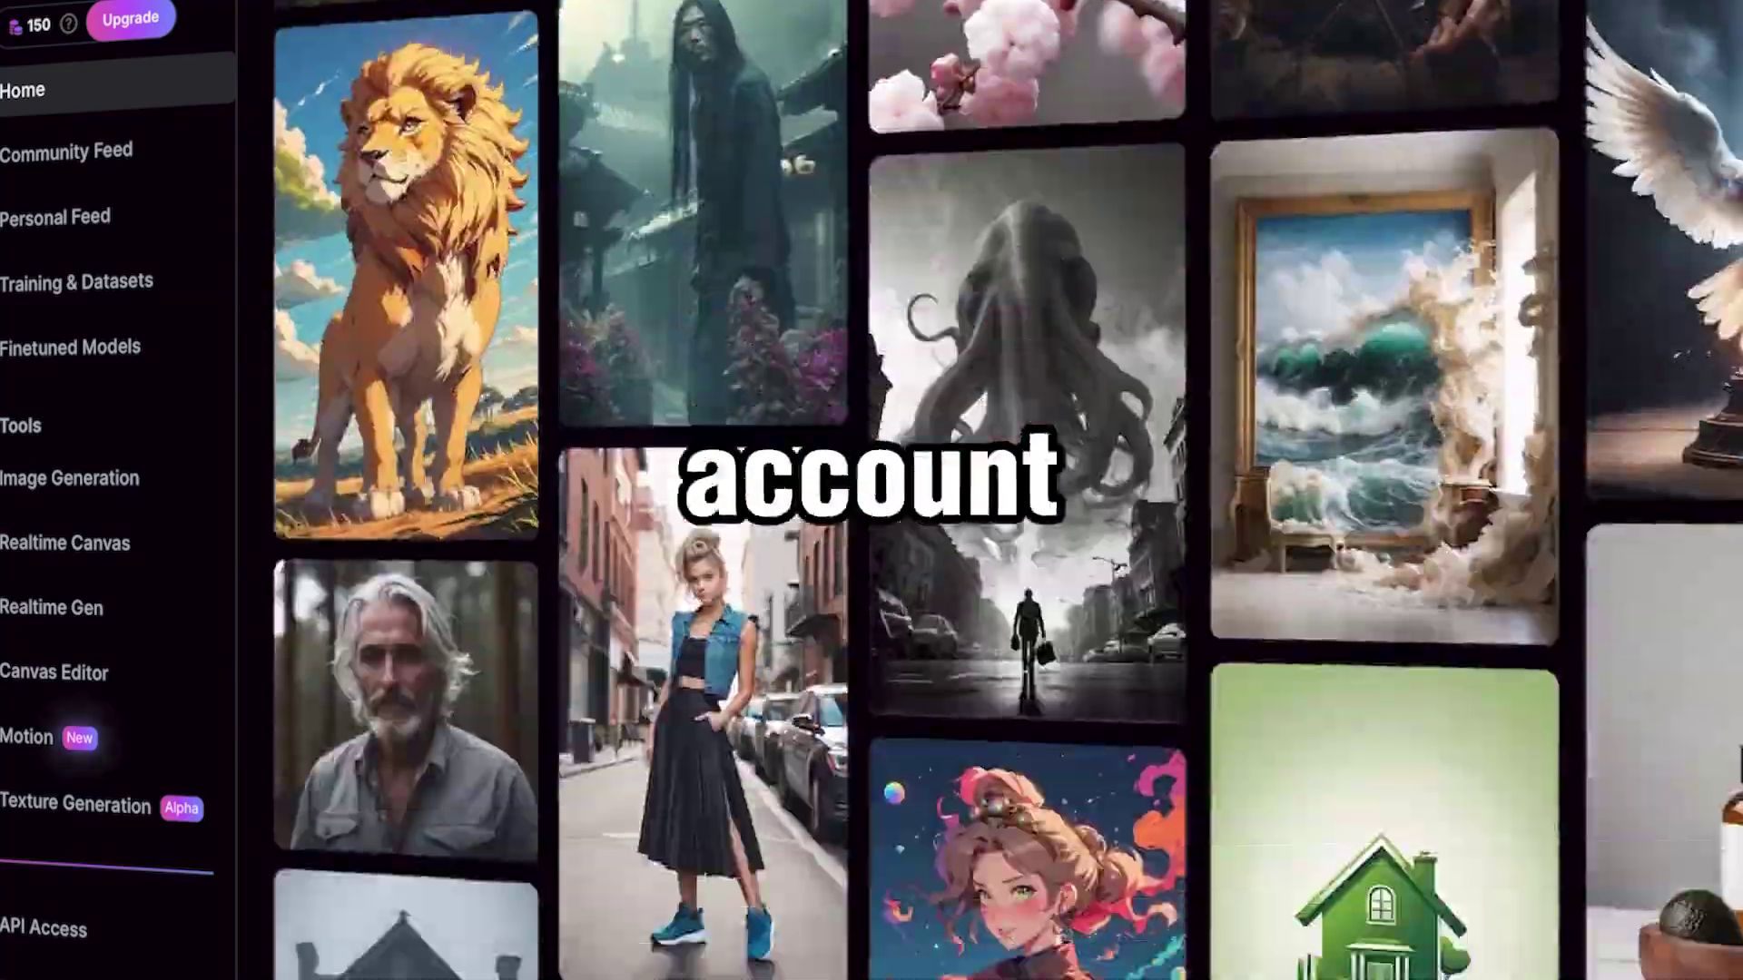
pyautogui.scroll(-20, 998, 490)
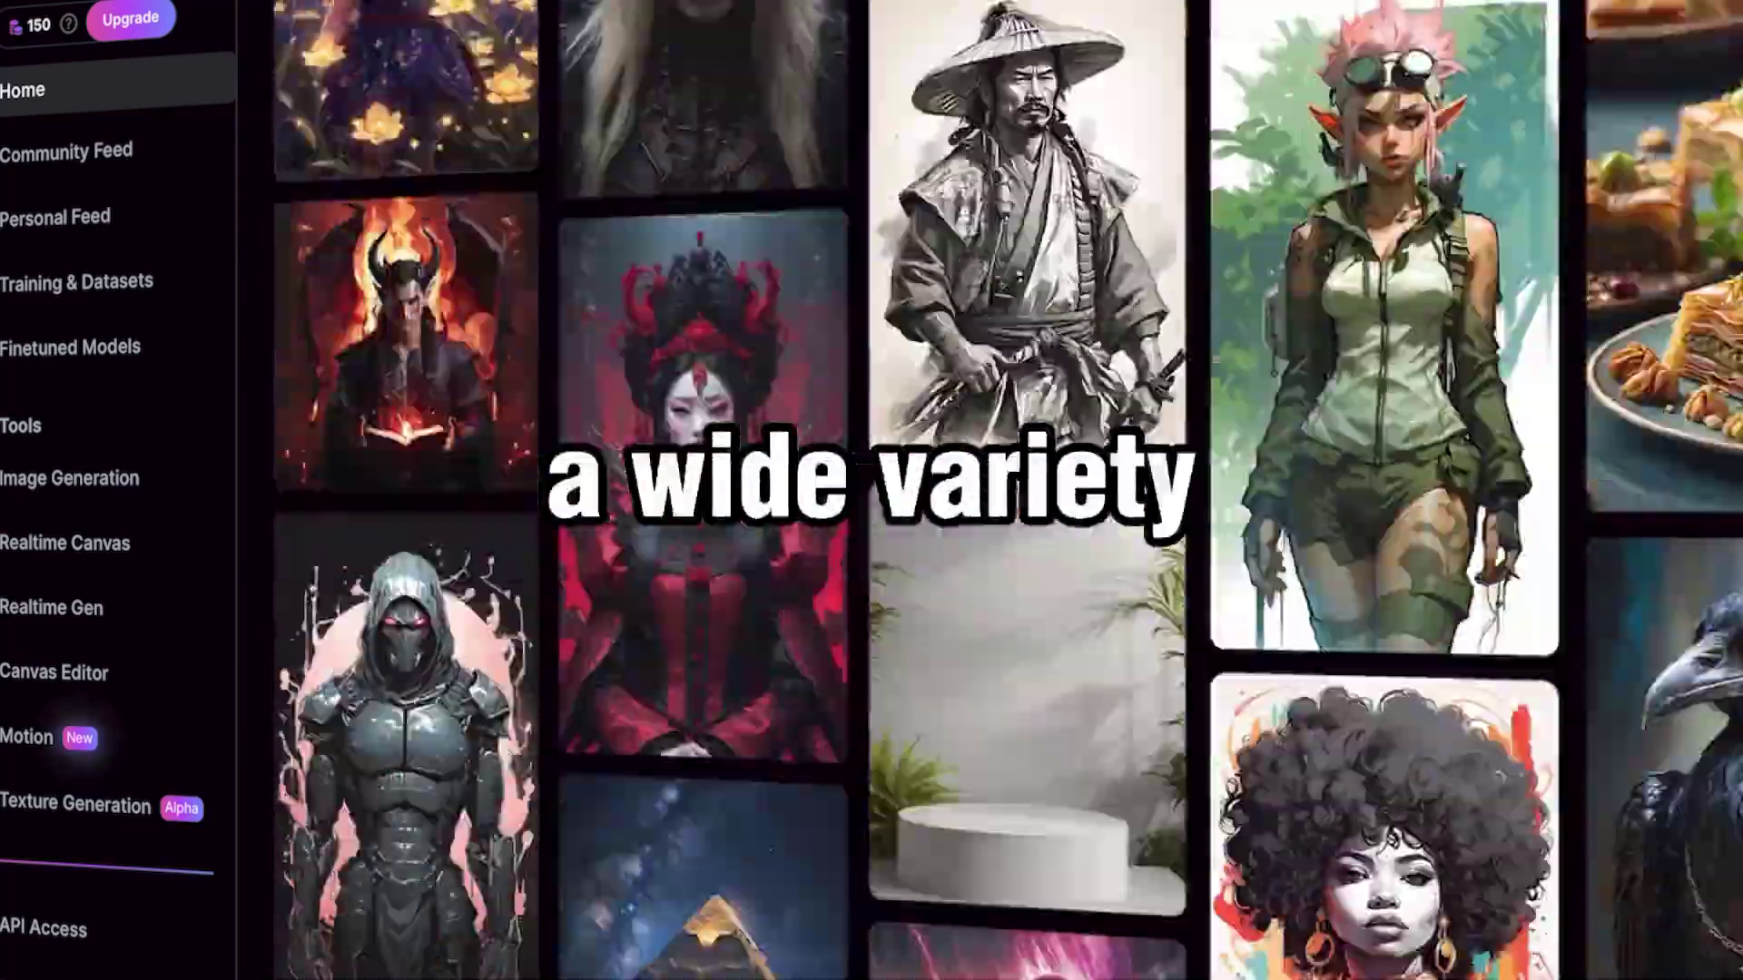
pyautogui.scroll(-20, 998, 490)
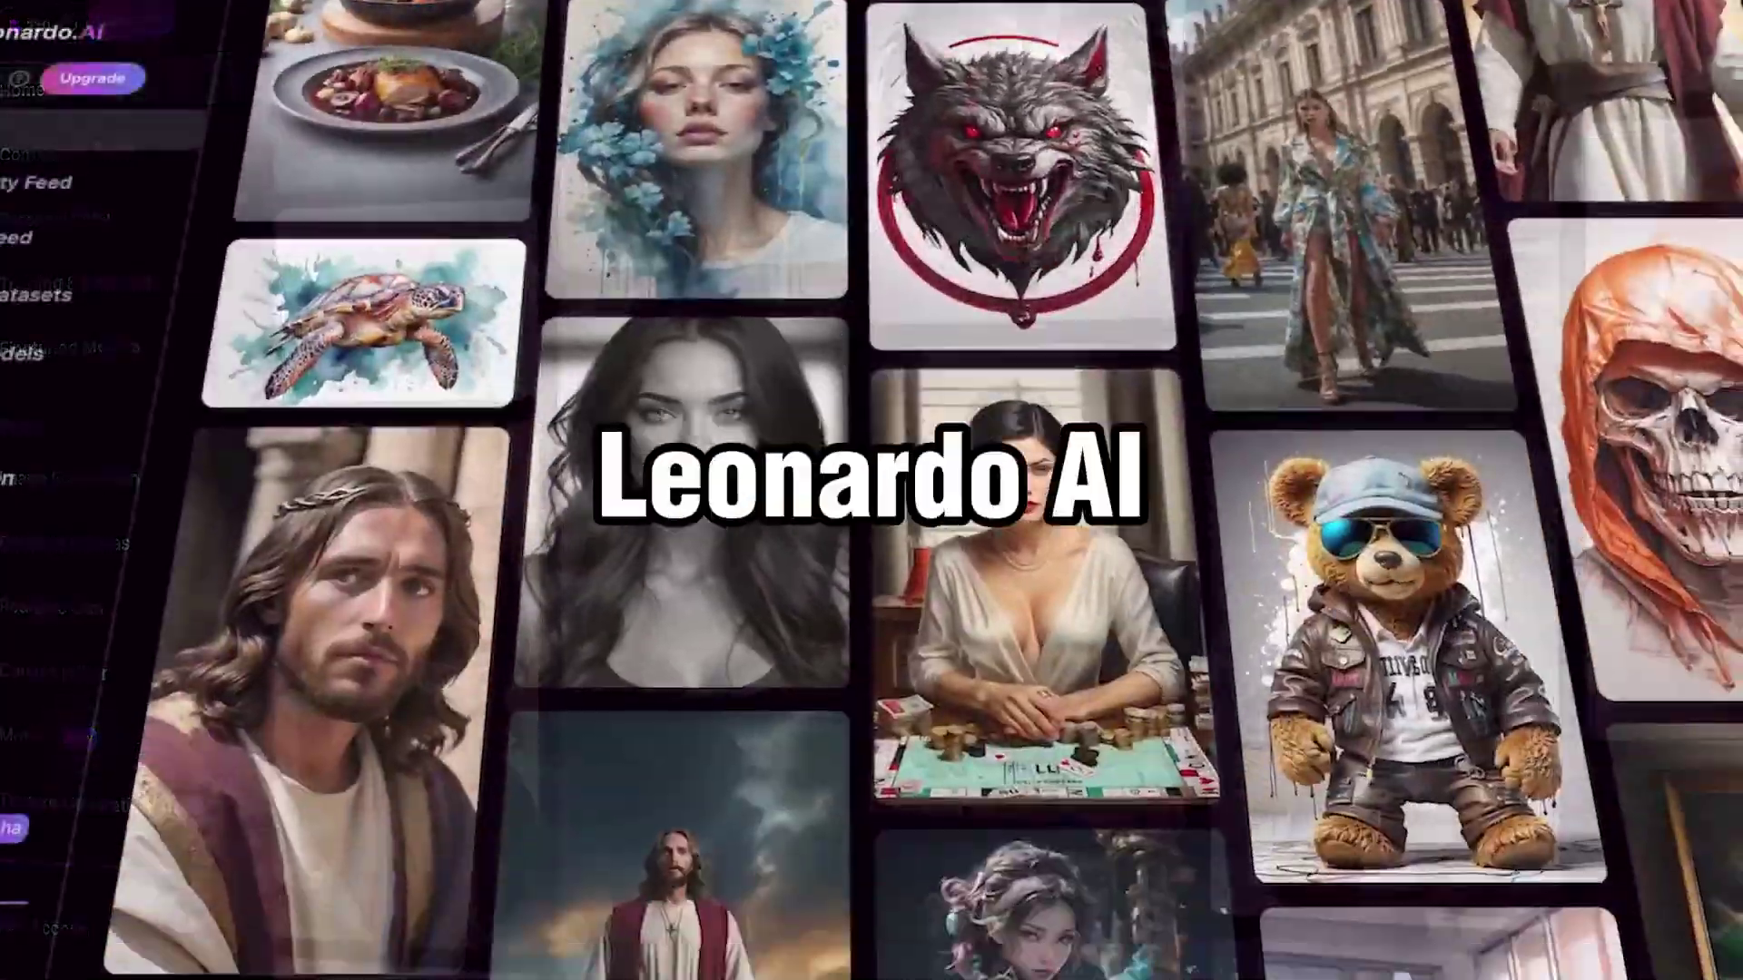
pyautogui.scroll(-20, 999, 490)
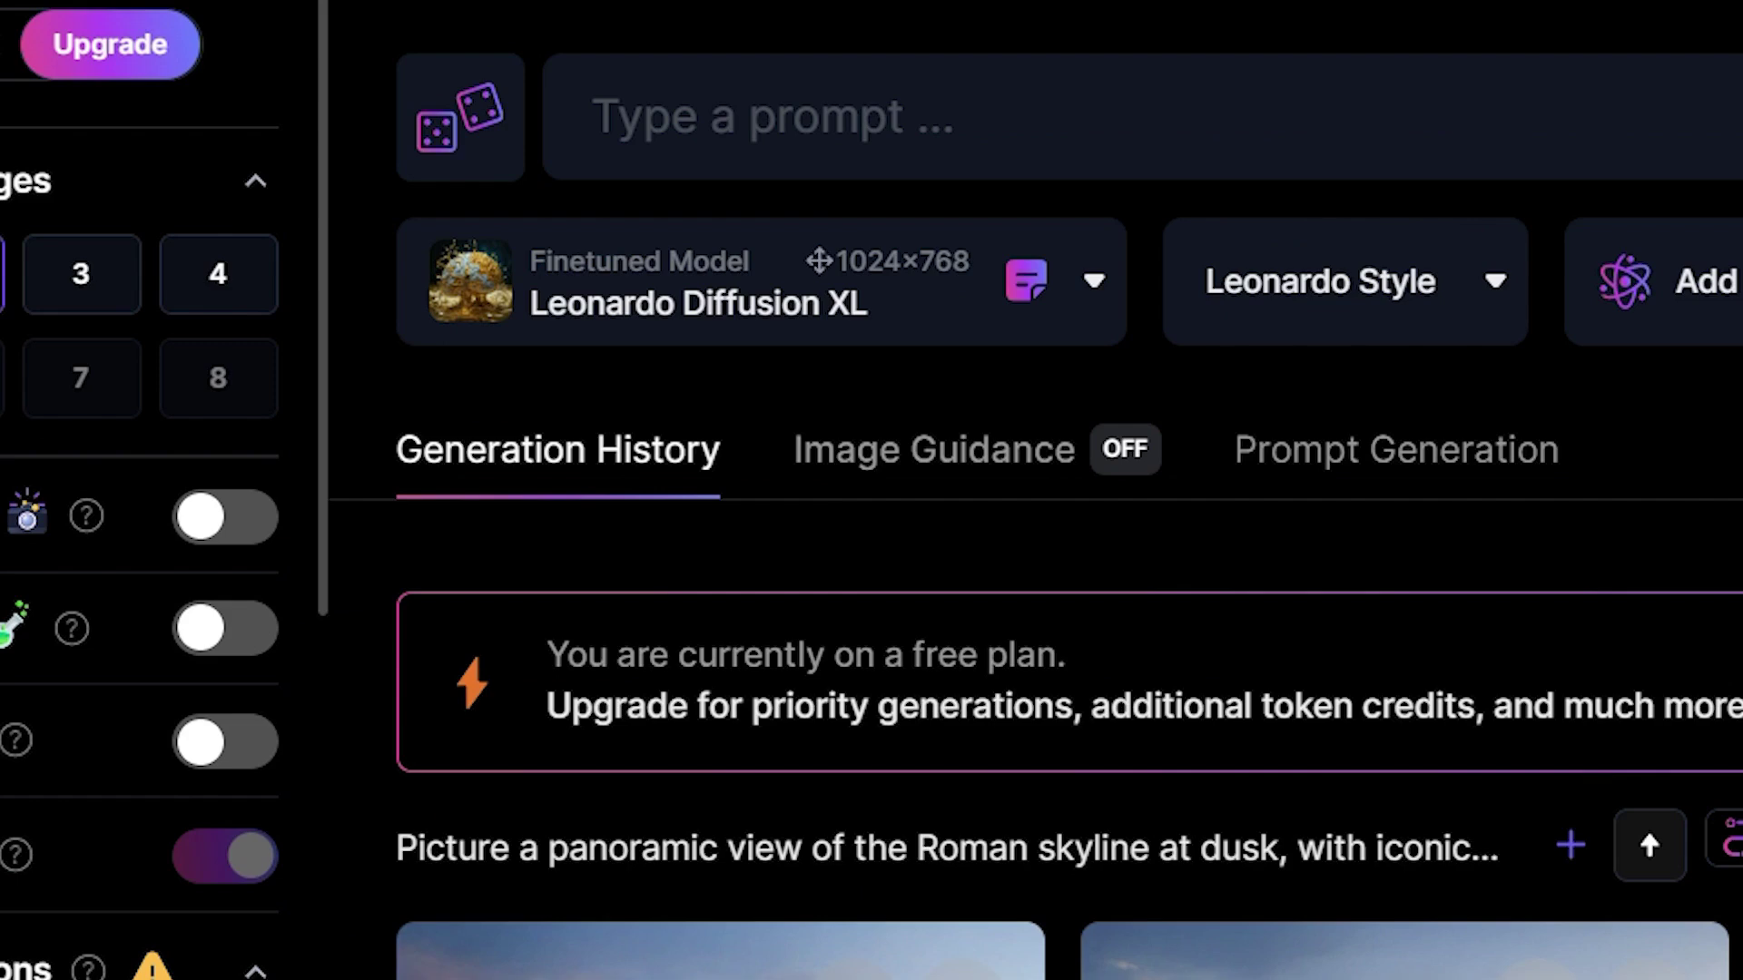
# Choose Leonardo Diffusion XL, 2 images per prompt, and 768 × 1024 image dimensions.
pyautogui.click(905, 334)
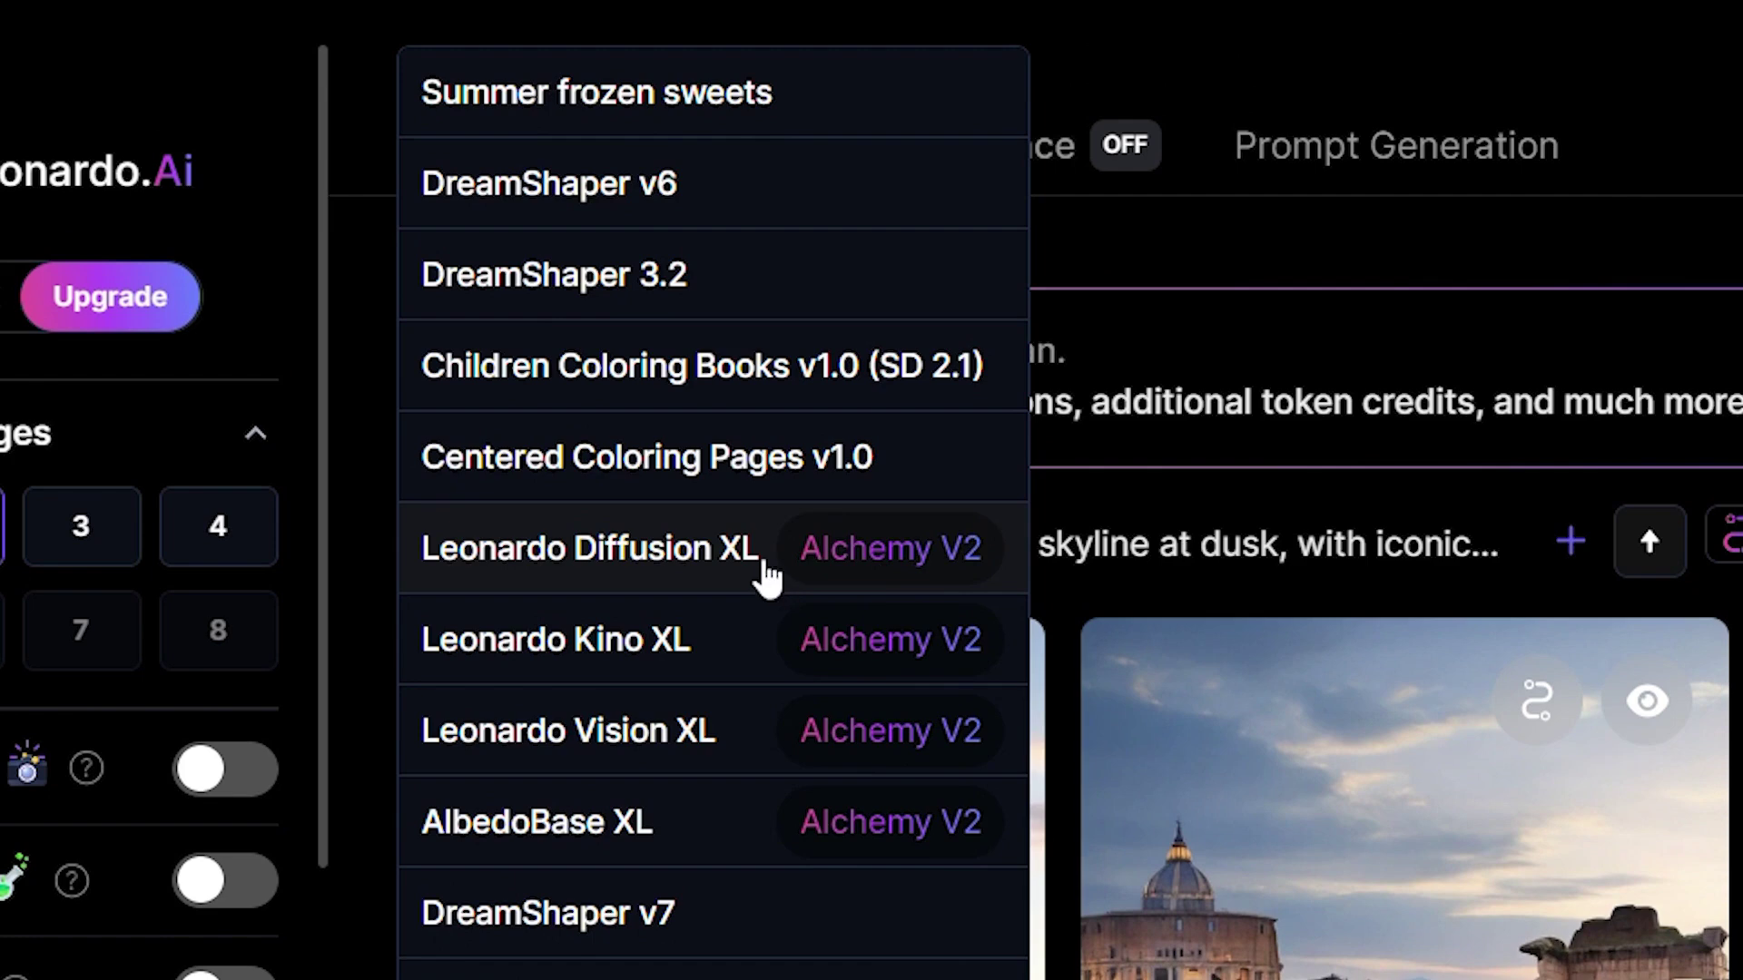
pyautogui.click(666, 565)
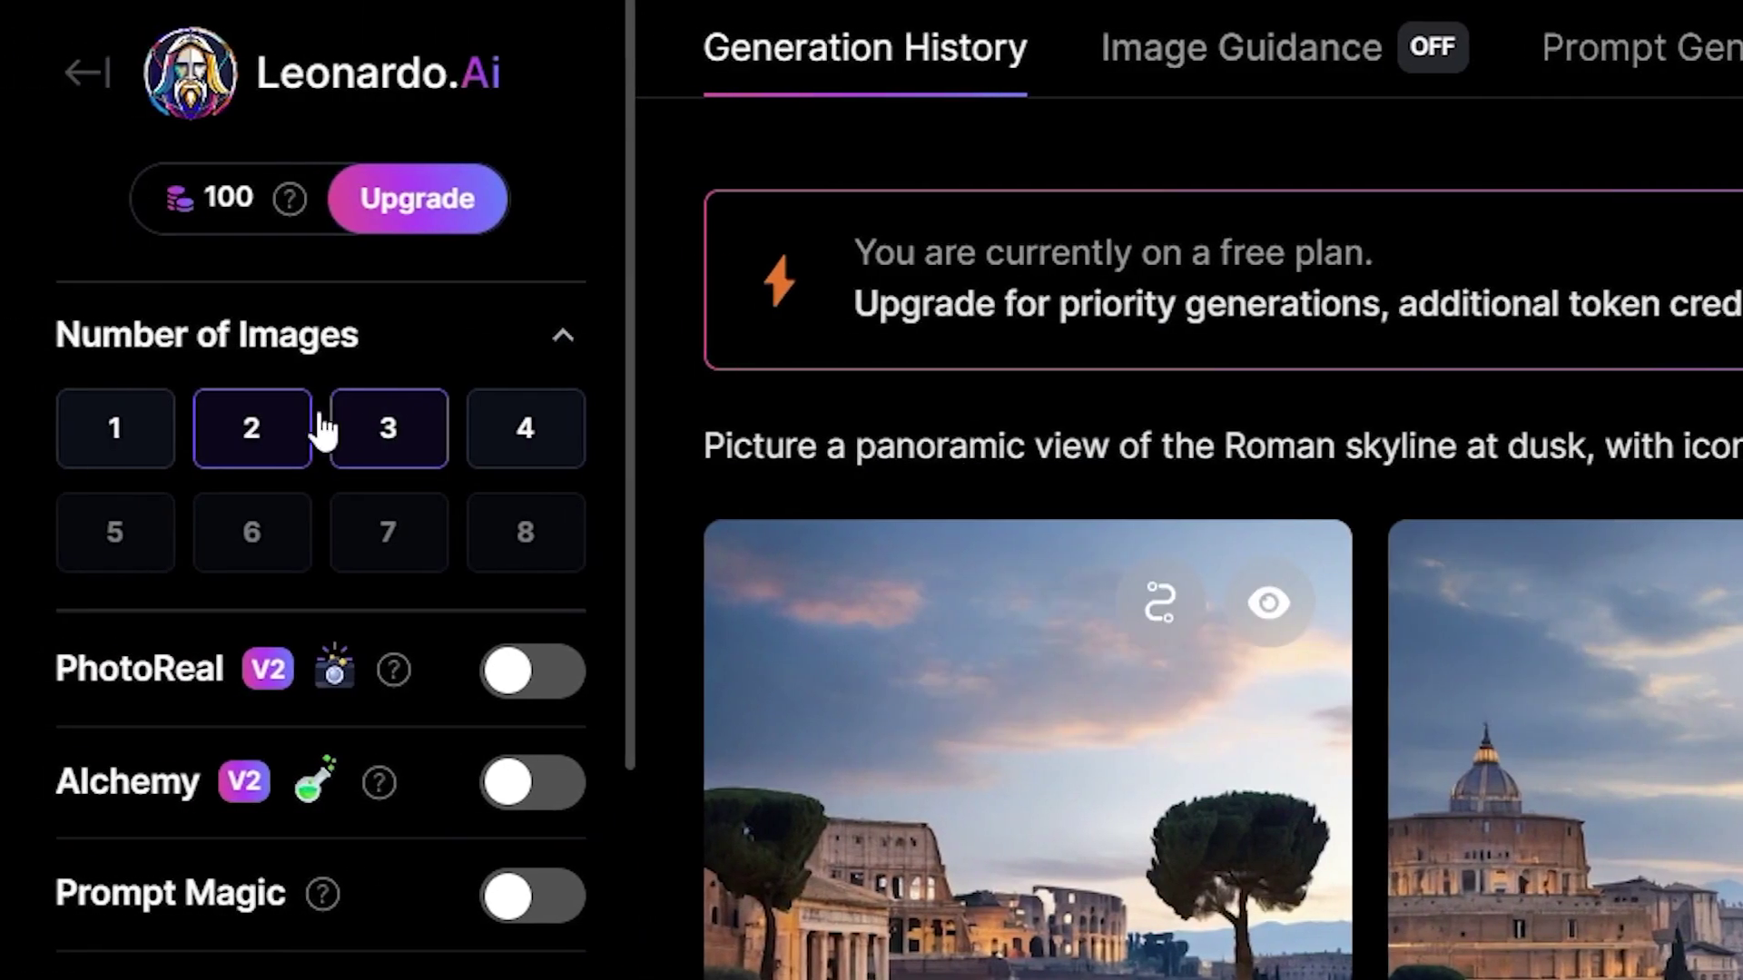
pyautogui.click(252, 429)
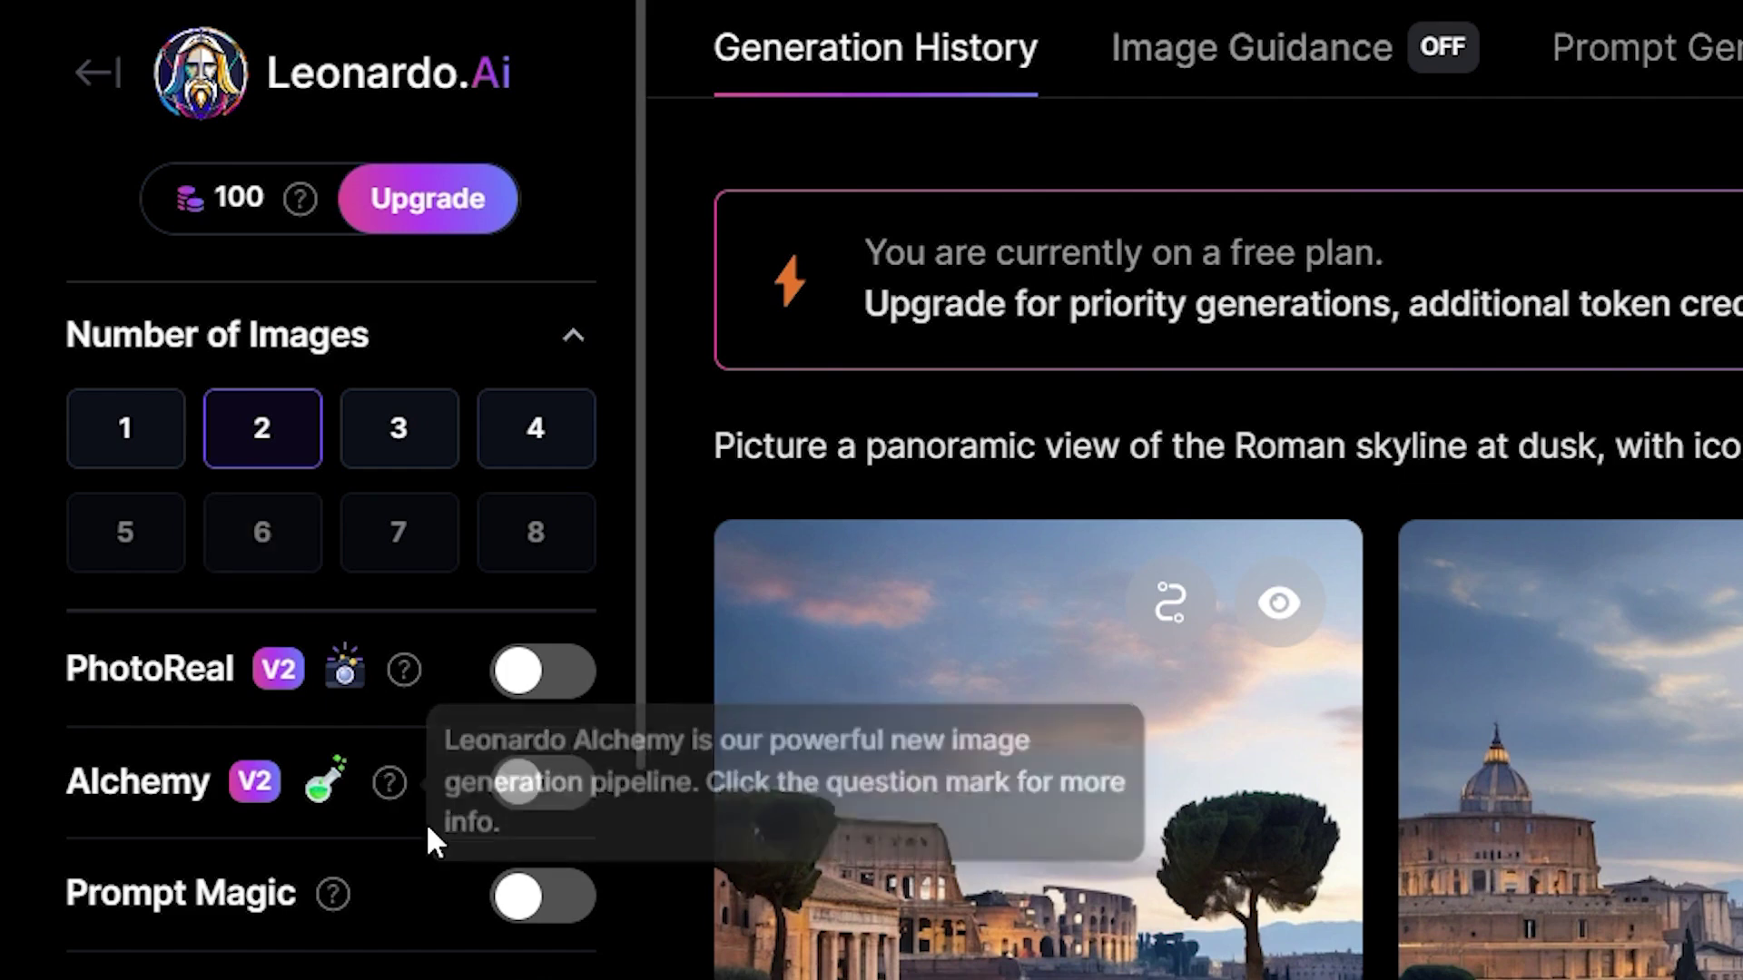
pyautogui.scroll(-5, 436, 833)
pyautogui.scroll(-1, 445, 813)
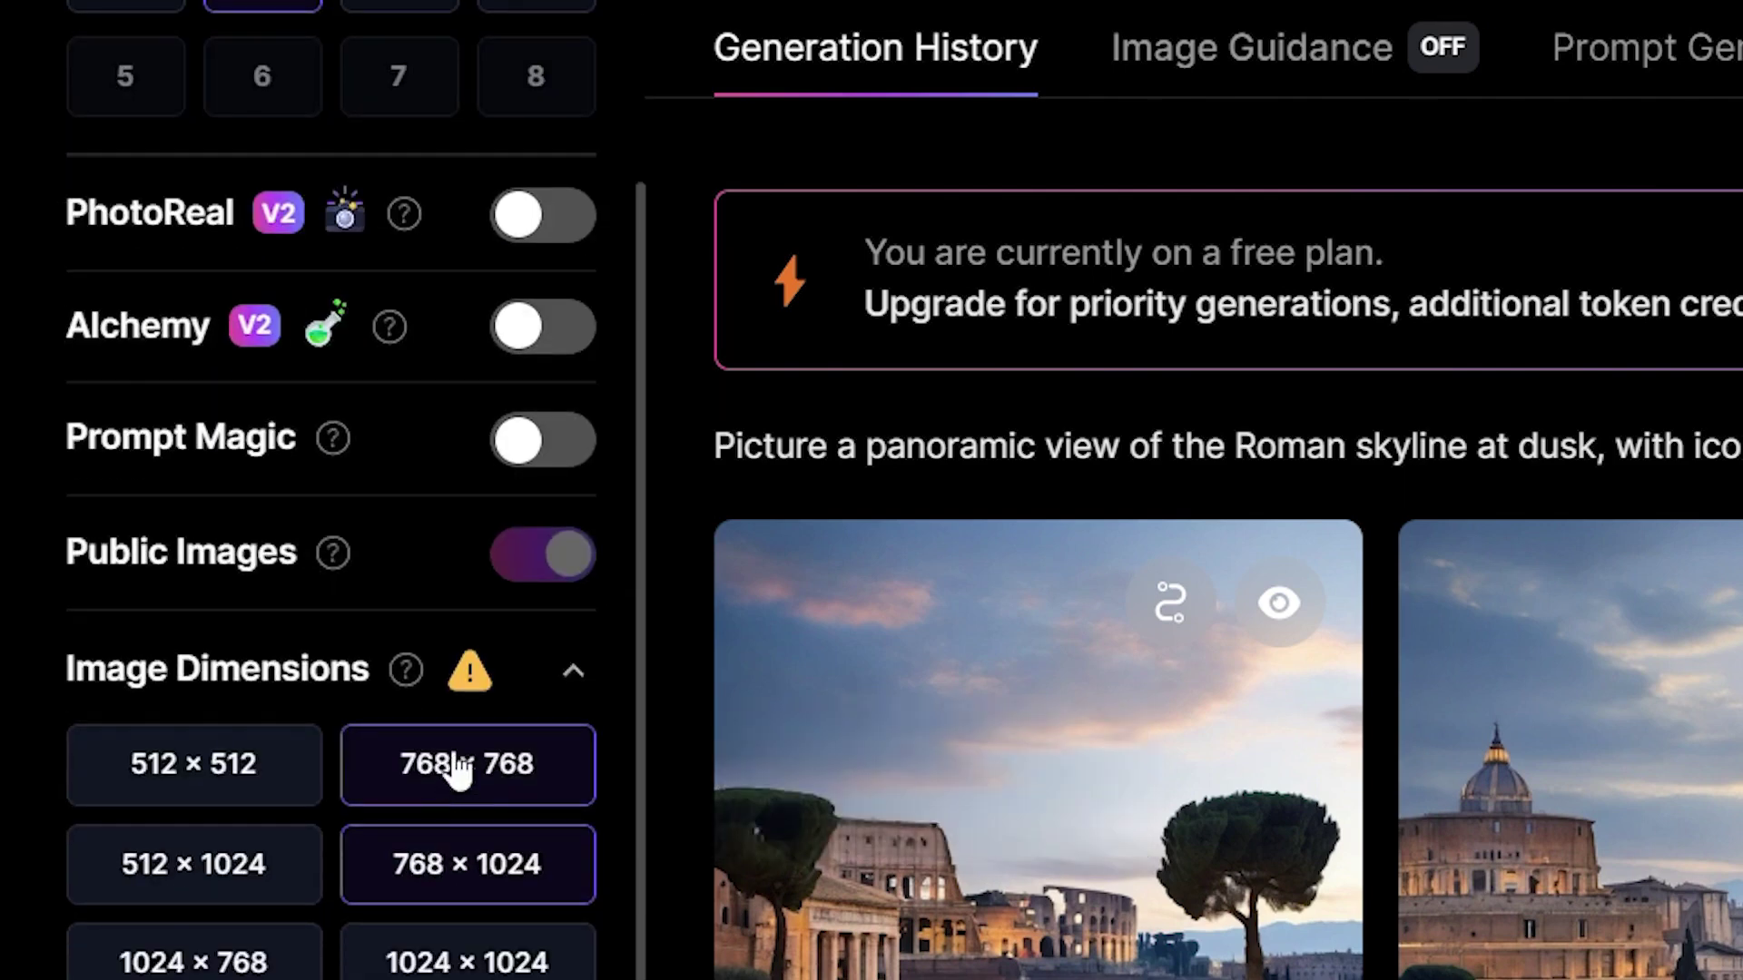
pyautogui.click(508, 840)
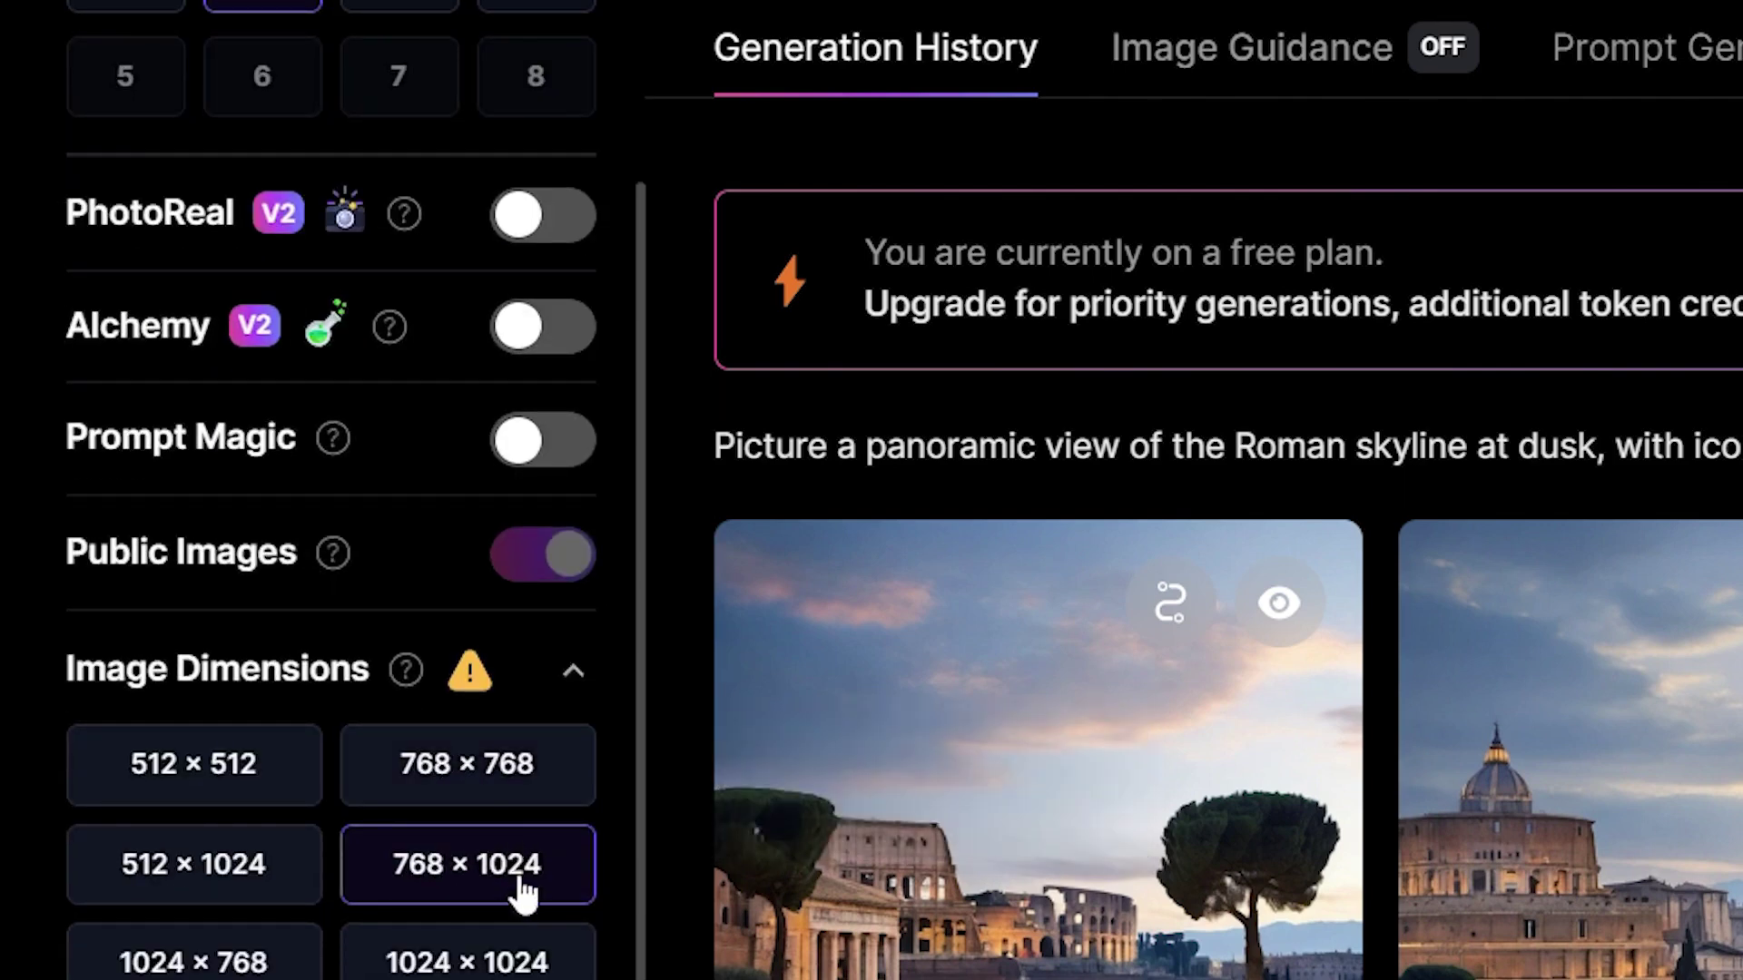
pyautogui.scroll(-10, 560, 853)
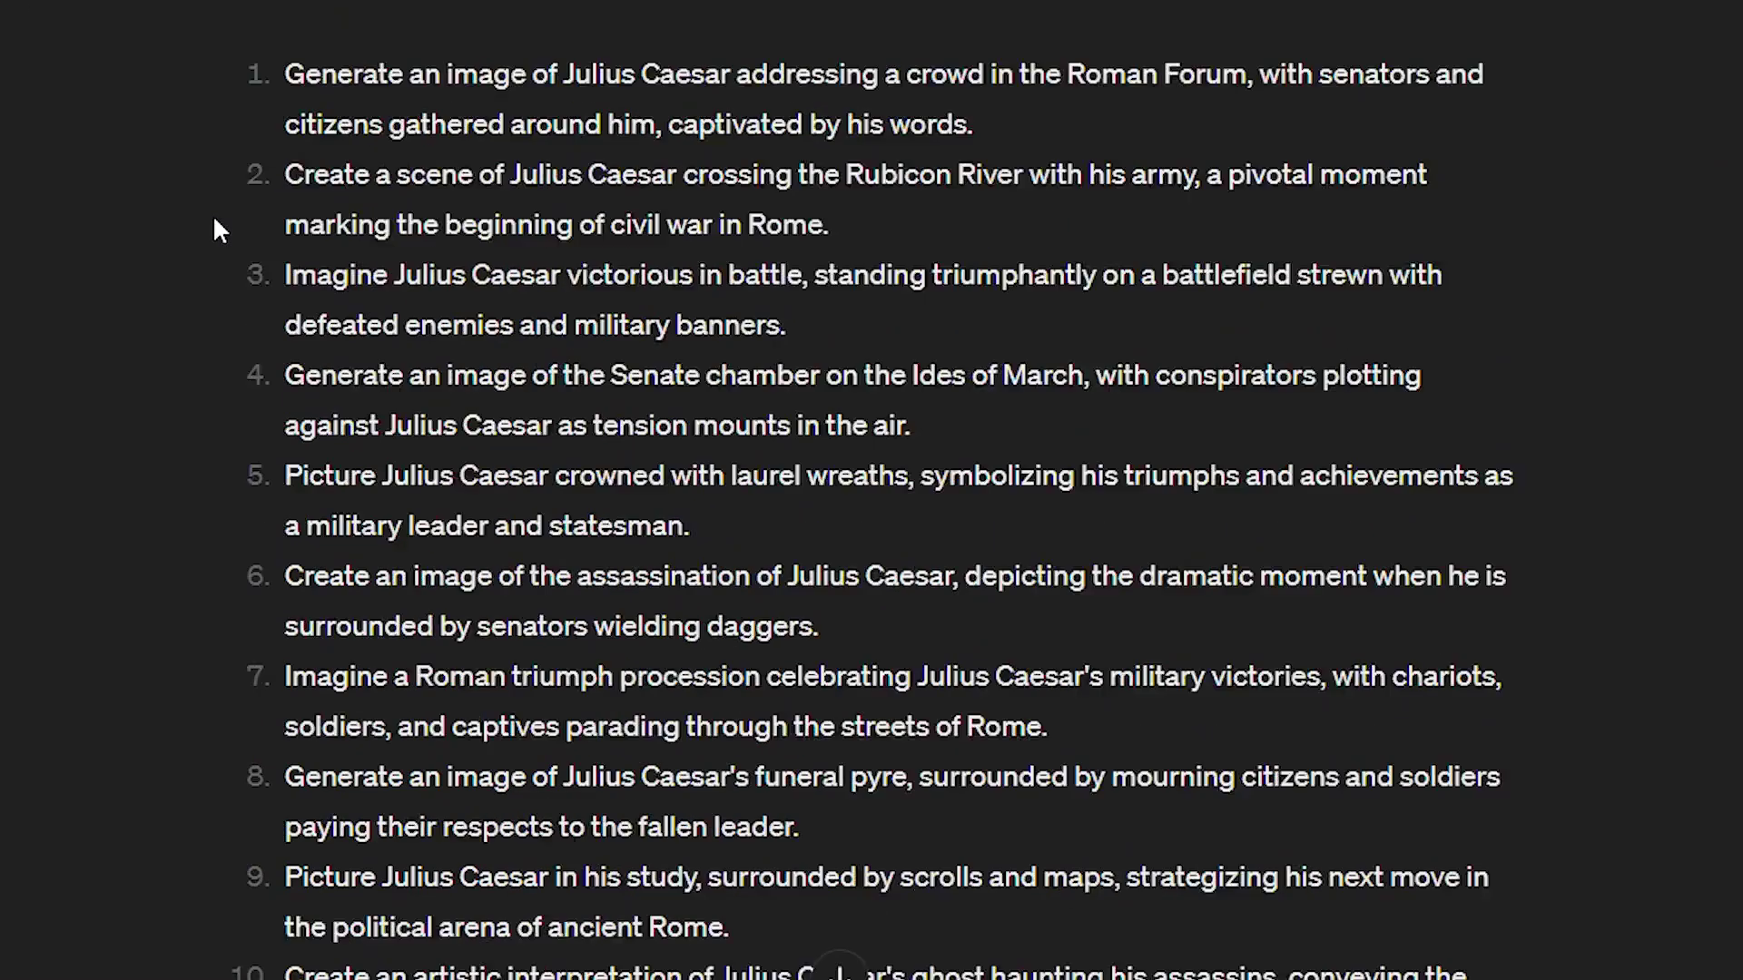
# Generate images from the Roman Forum prompt with ', high quality, 4K, HDR' appended, and view the first.
pyautogui.scroll(3, 213, 217)
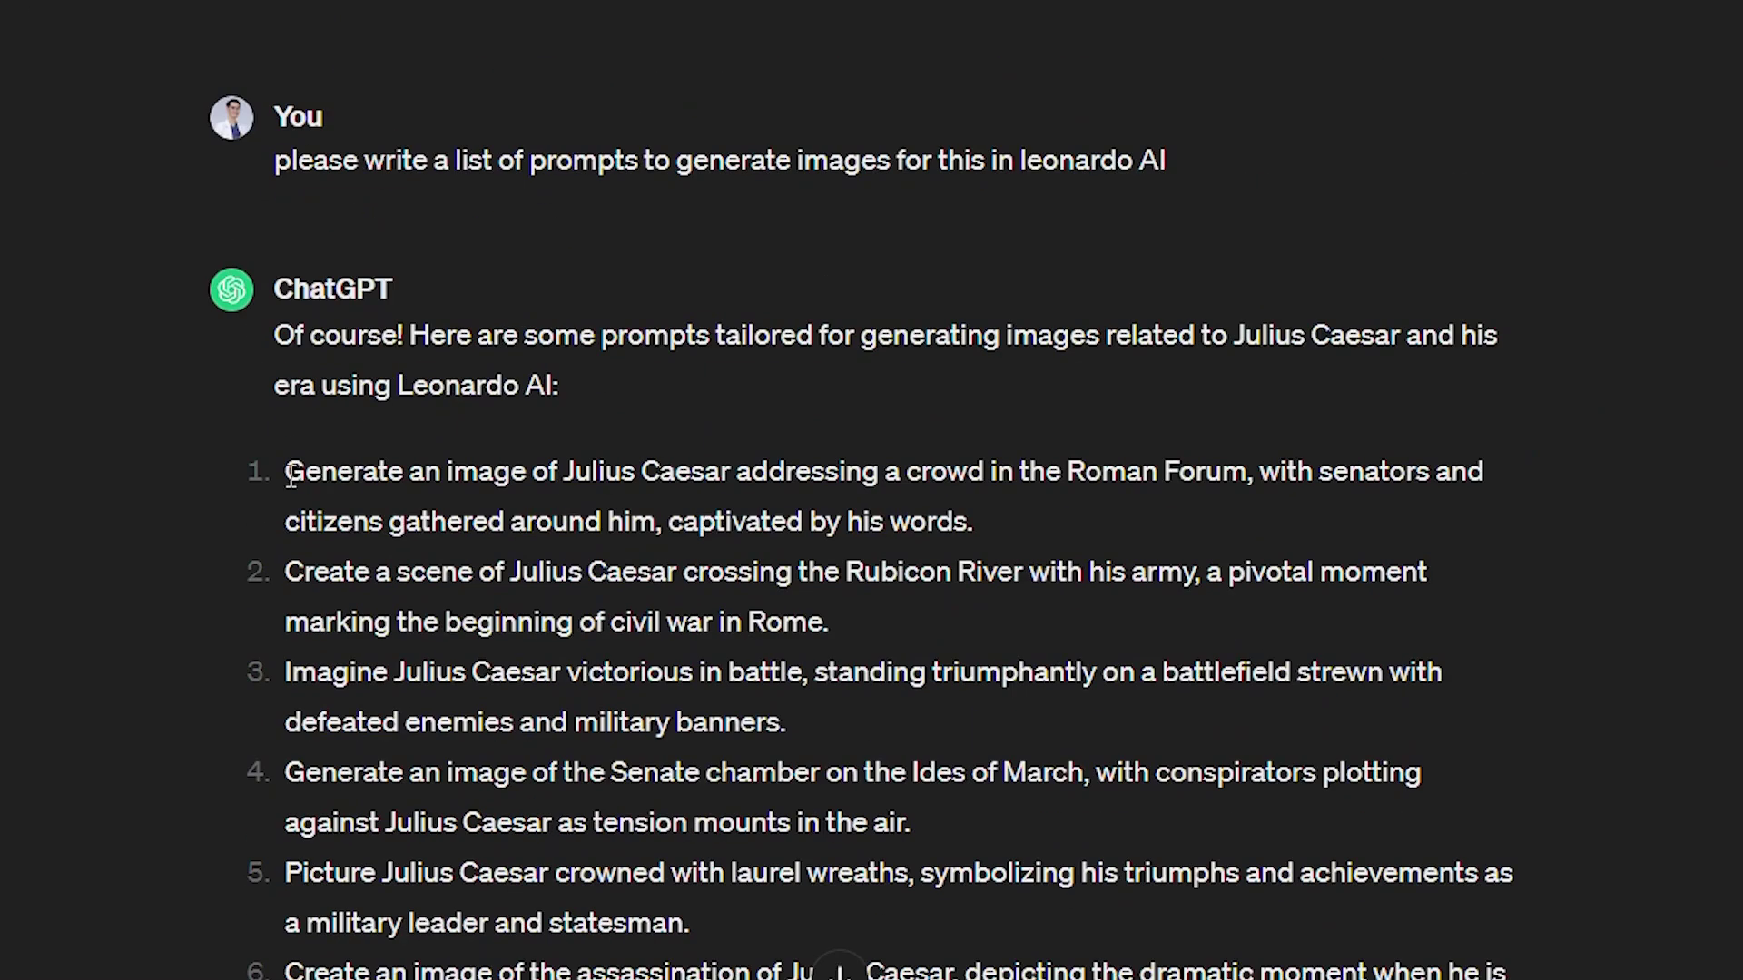
pyautogui.moveTo(287, 474); pyautogui.dragTo(1032, 516)
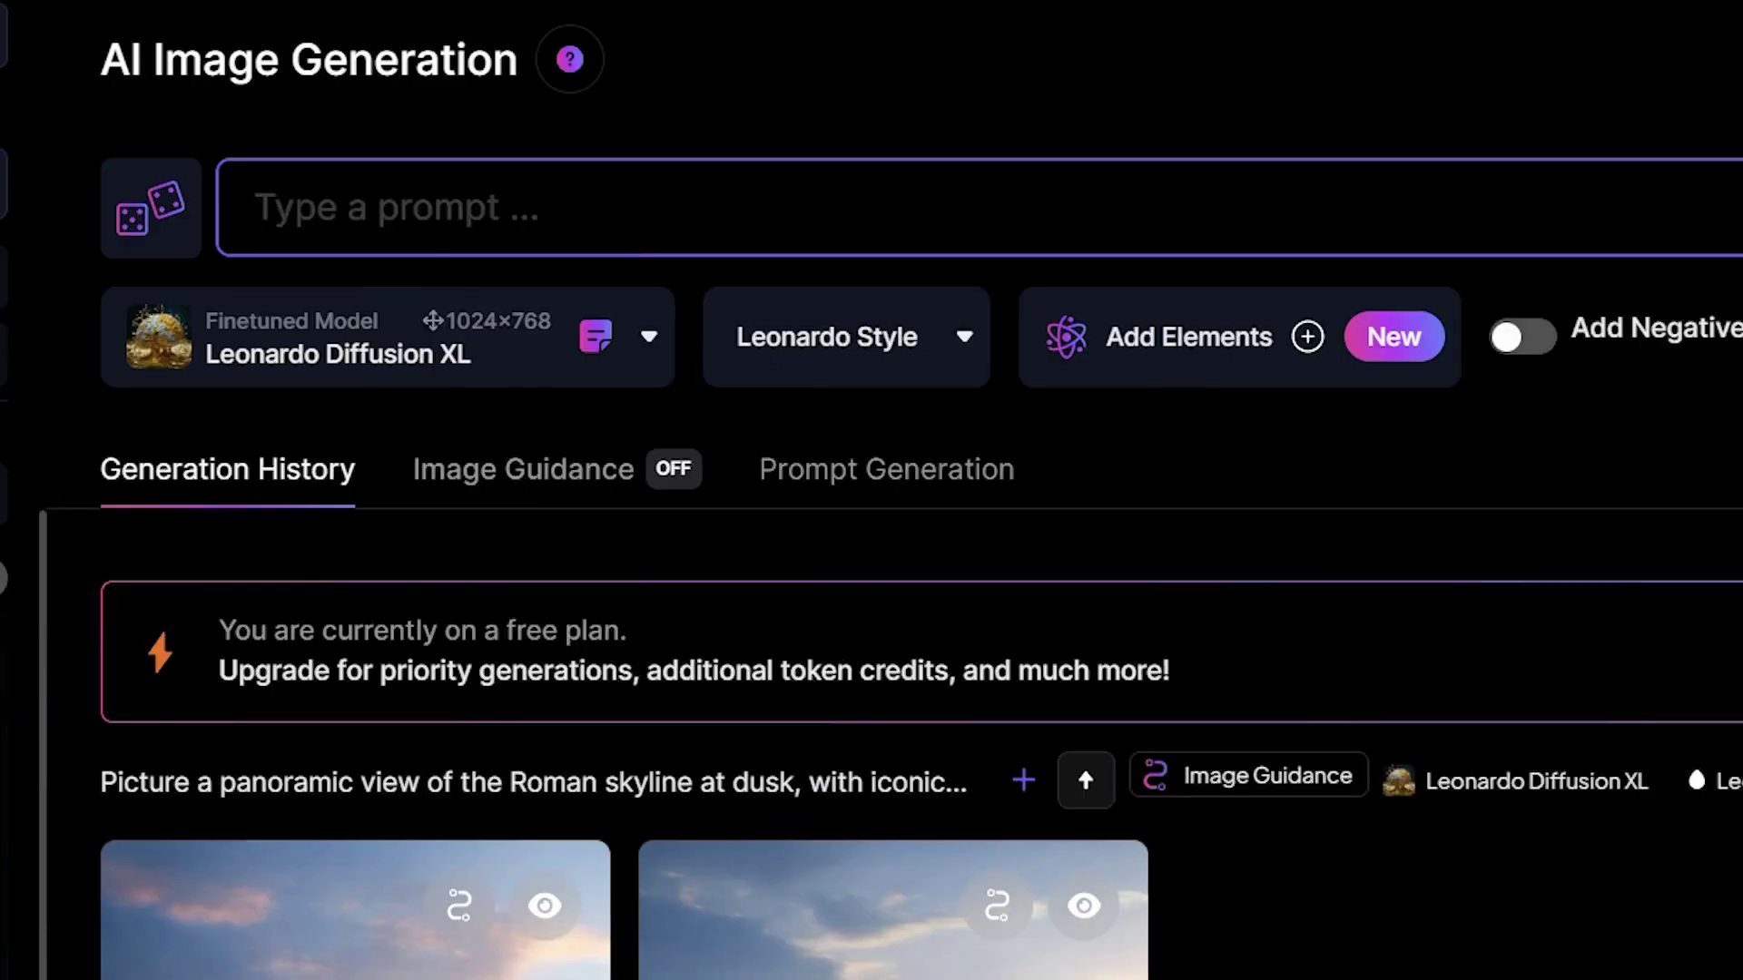
pyautogui.write('Generate an image of Julius Caesar addressing a crowd in the Roman Forum, with senators and citizens gathered around him, captivated by his words.')
pyautogui.press('BackSpace')
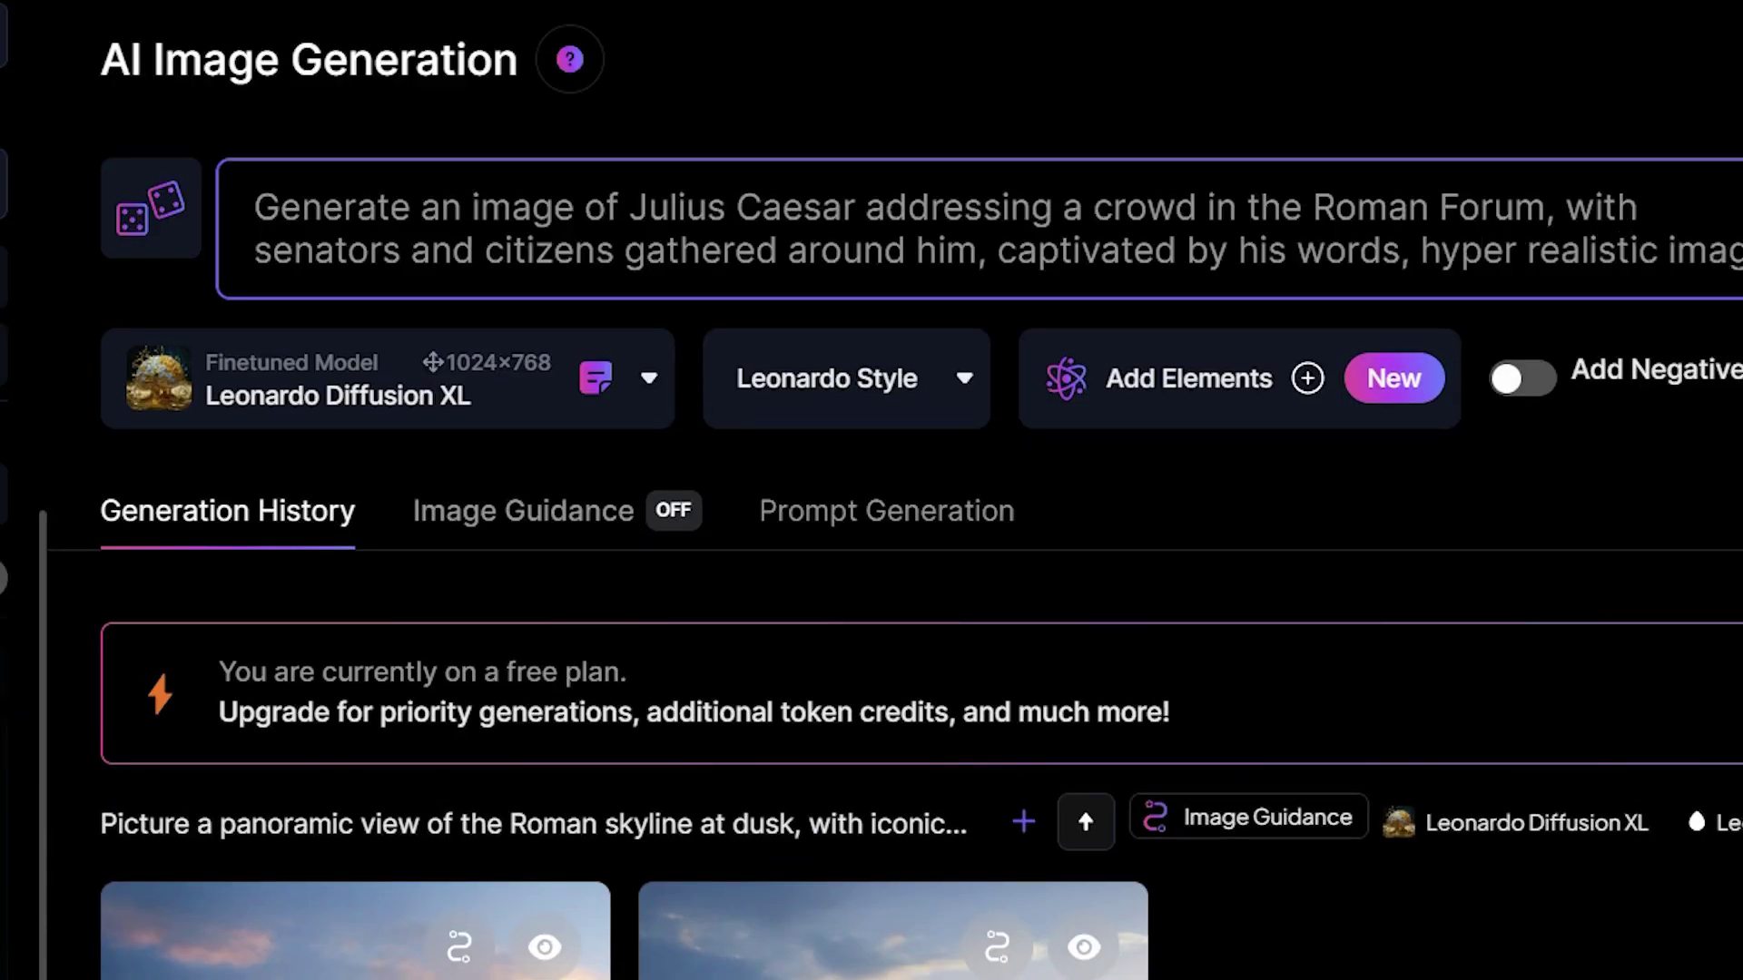
pyautogui.write(', high quality, 4')
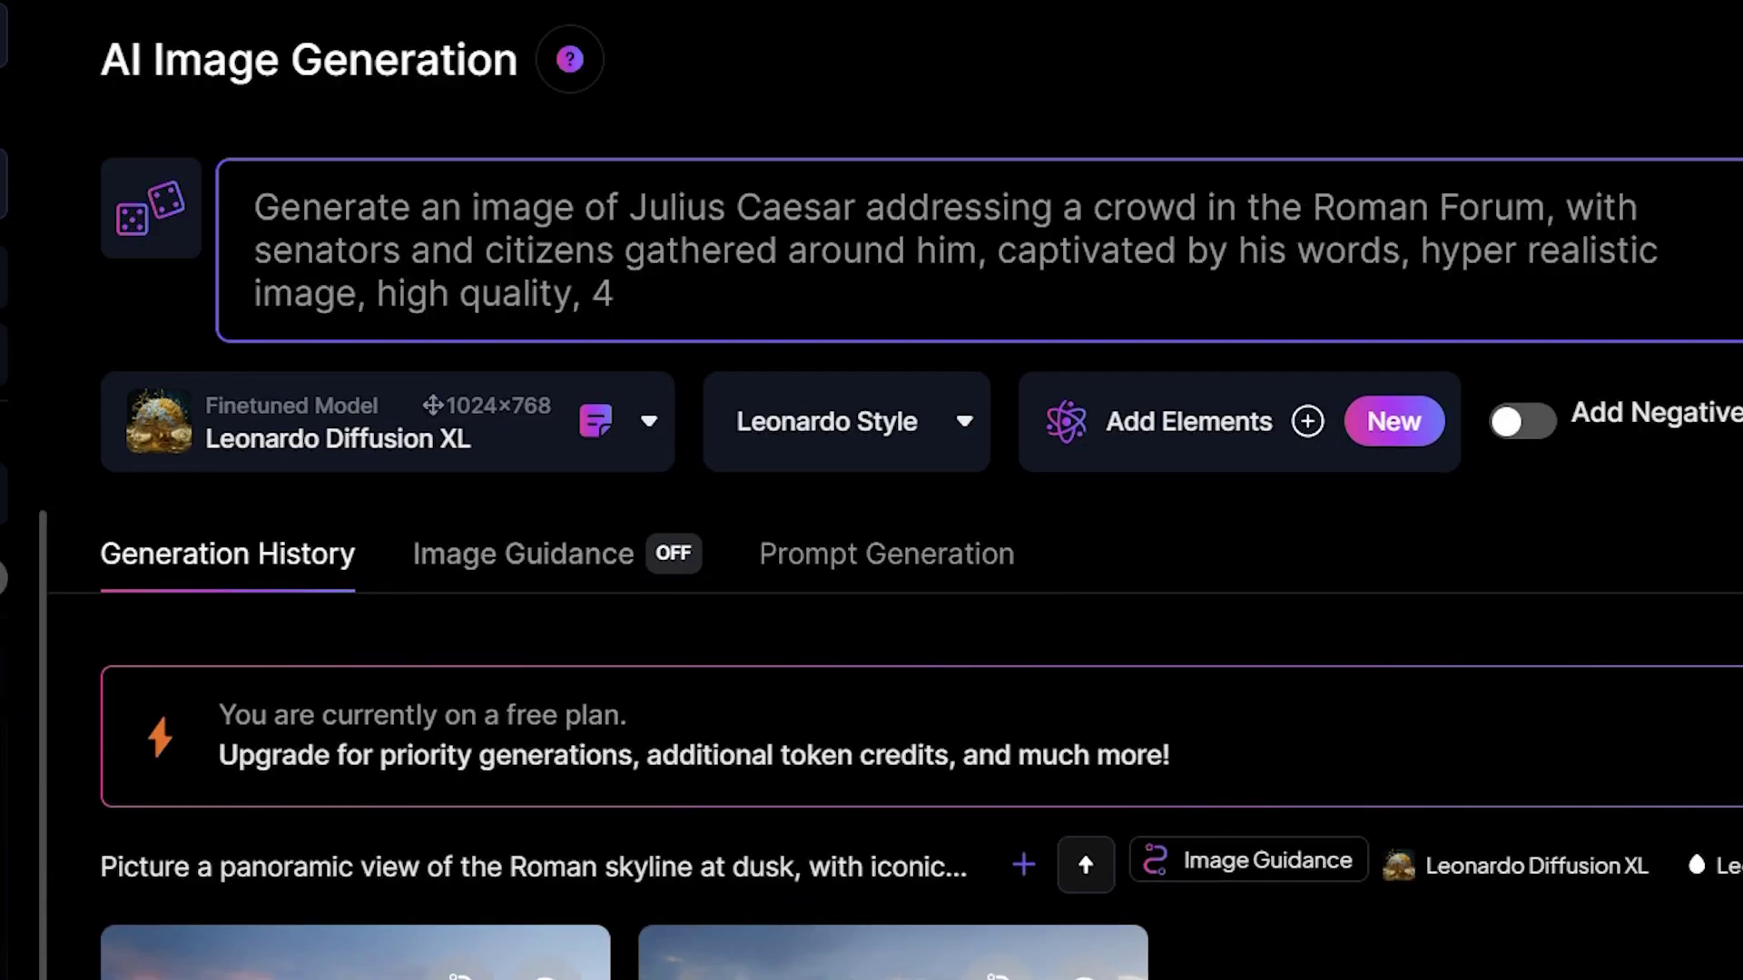
pyautogui.write('K, HD')
pyautogui.write('R')
pyautogui.click(1742, 224)
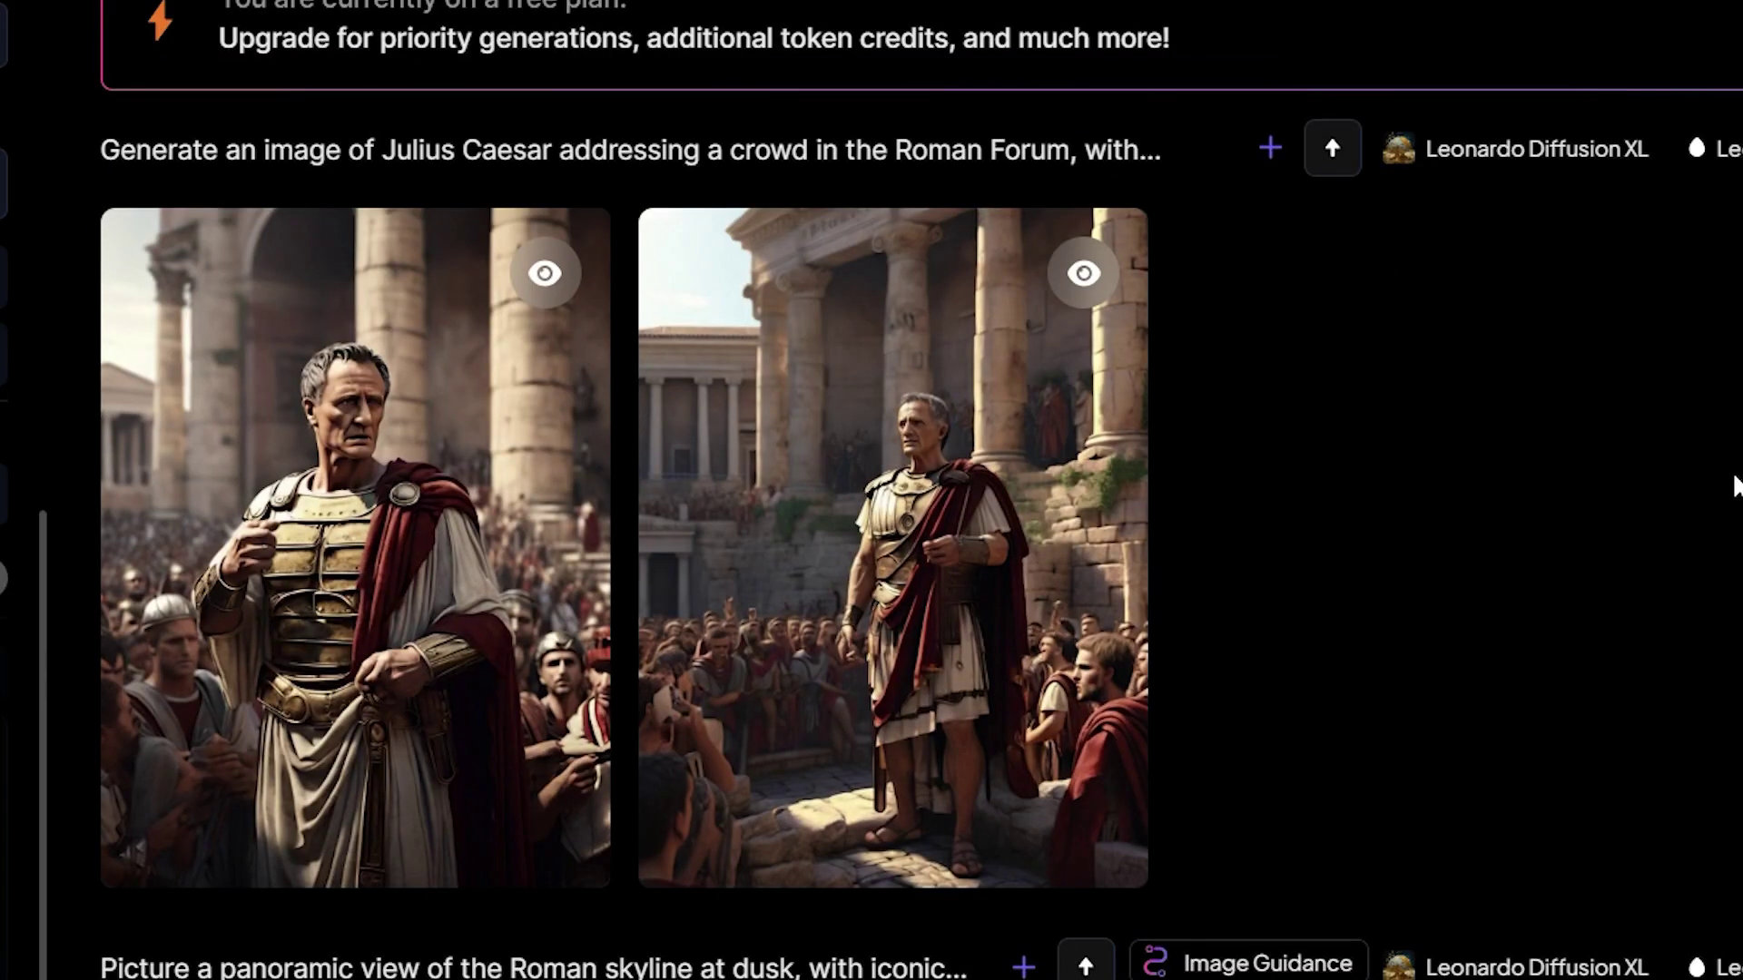
pyautogui.click(451, 482)
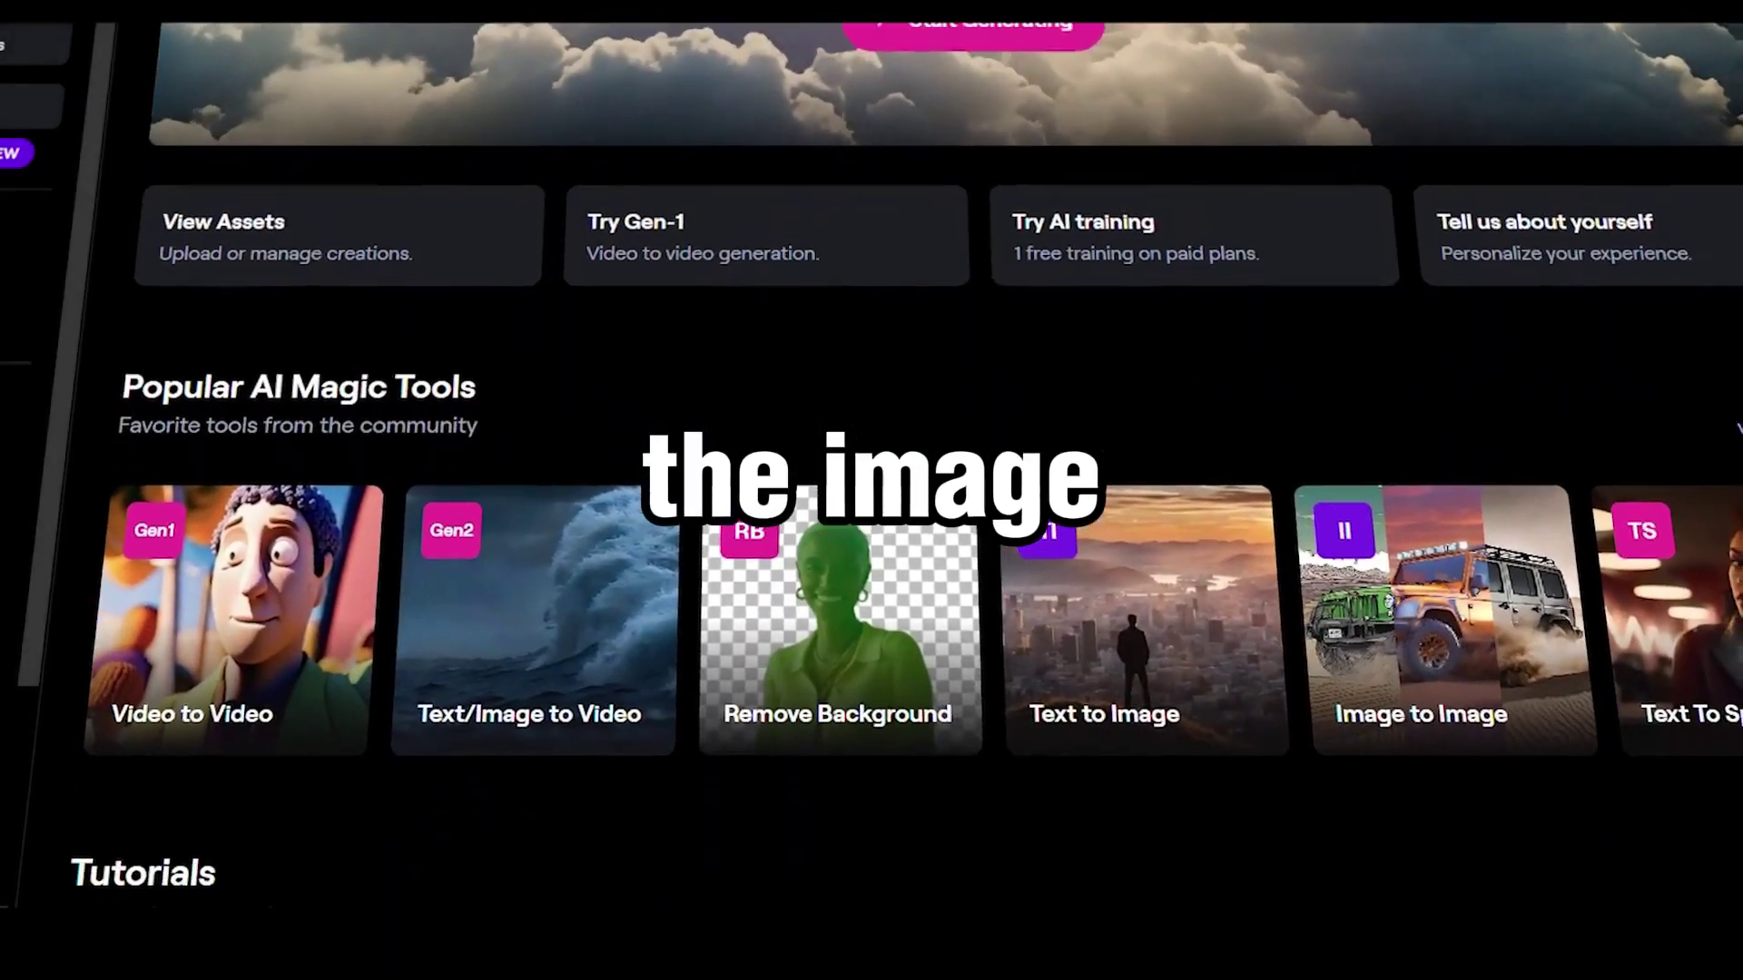
# Load a Caesar image into Gen-2 and lower general motion to 2 for a 4s clip.
pyautogui.scroll(-10, 907, 508)
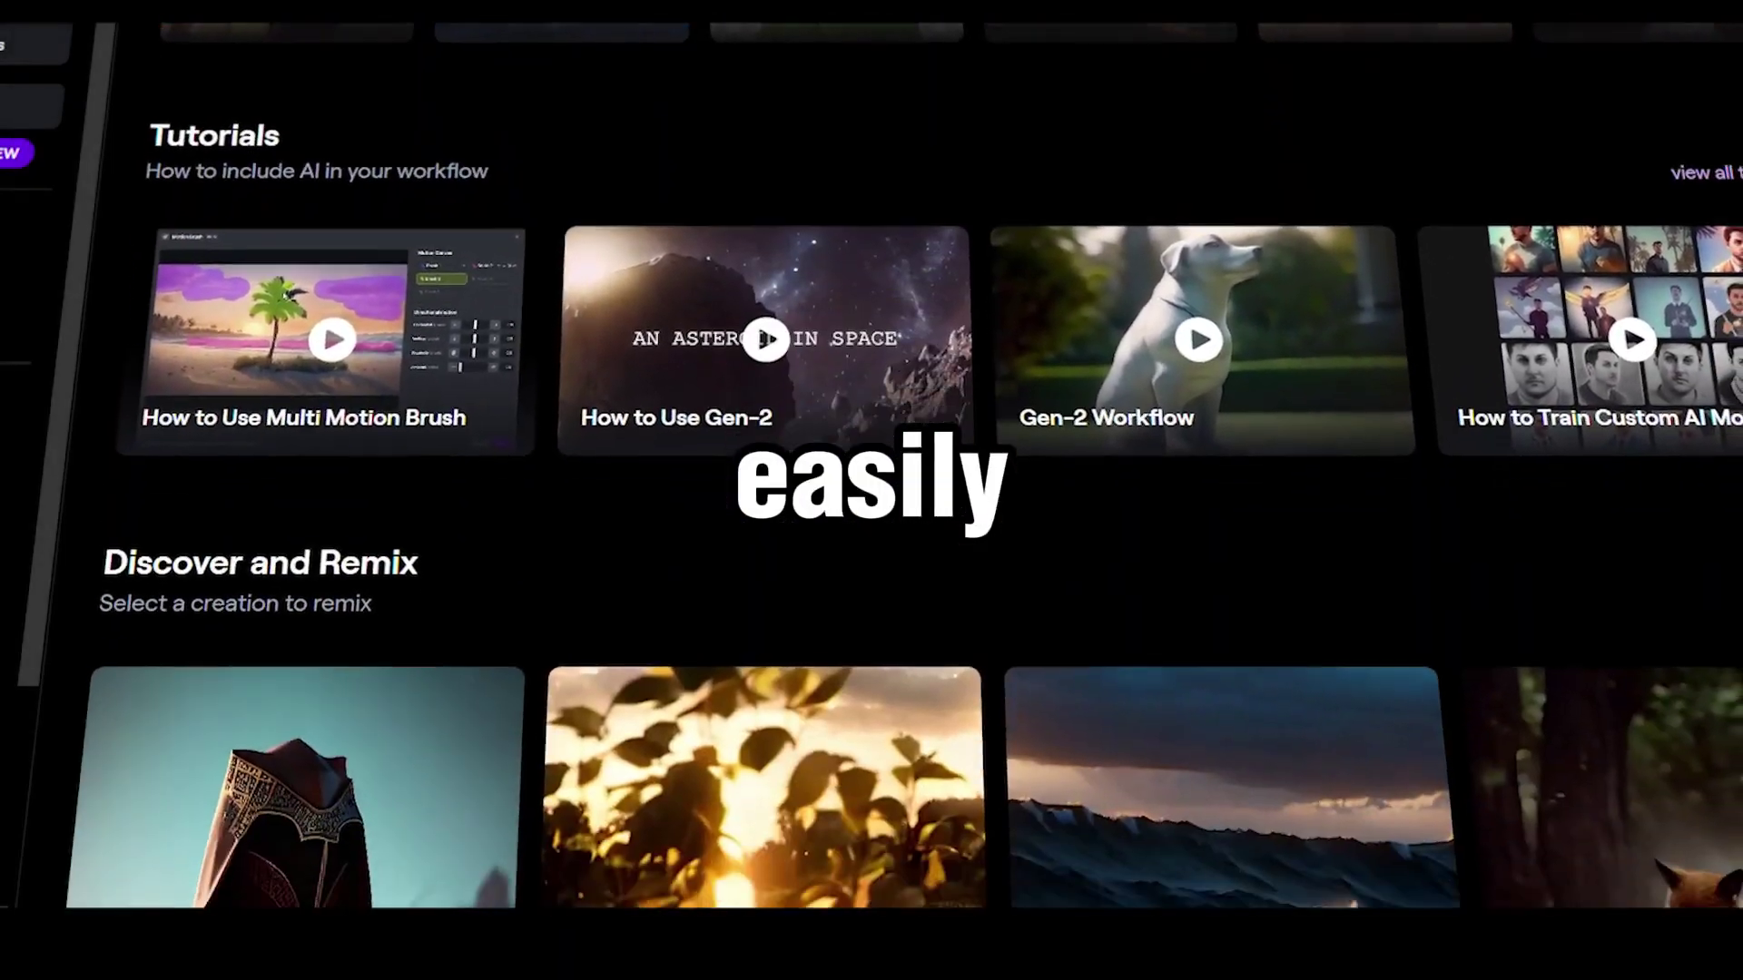
pyautogui.scroll(-10, 908, 508)
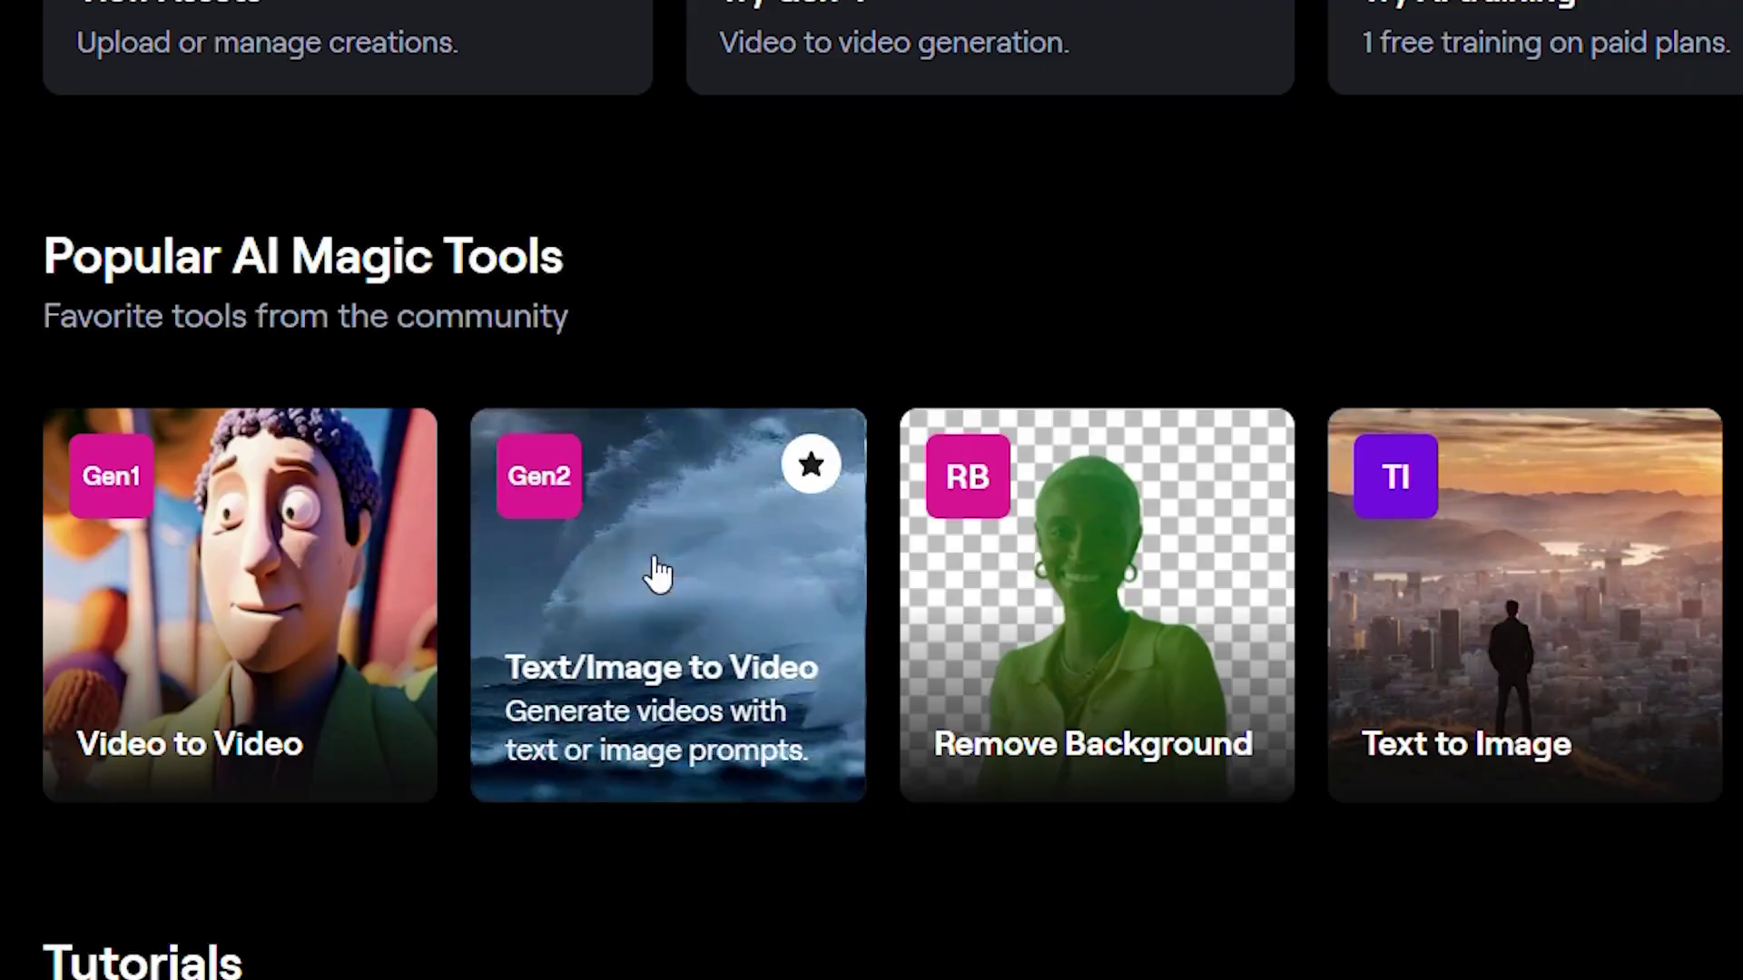
pyautogui.click(663, 535)
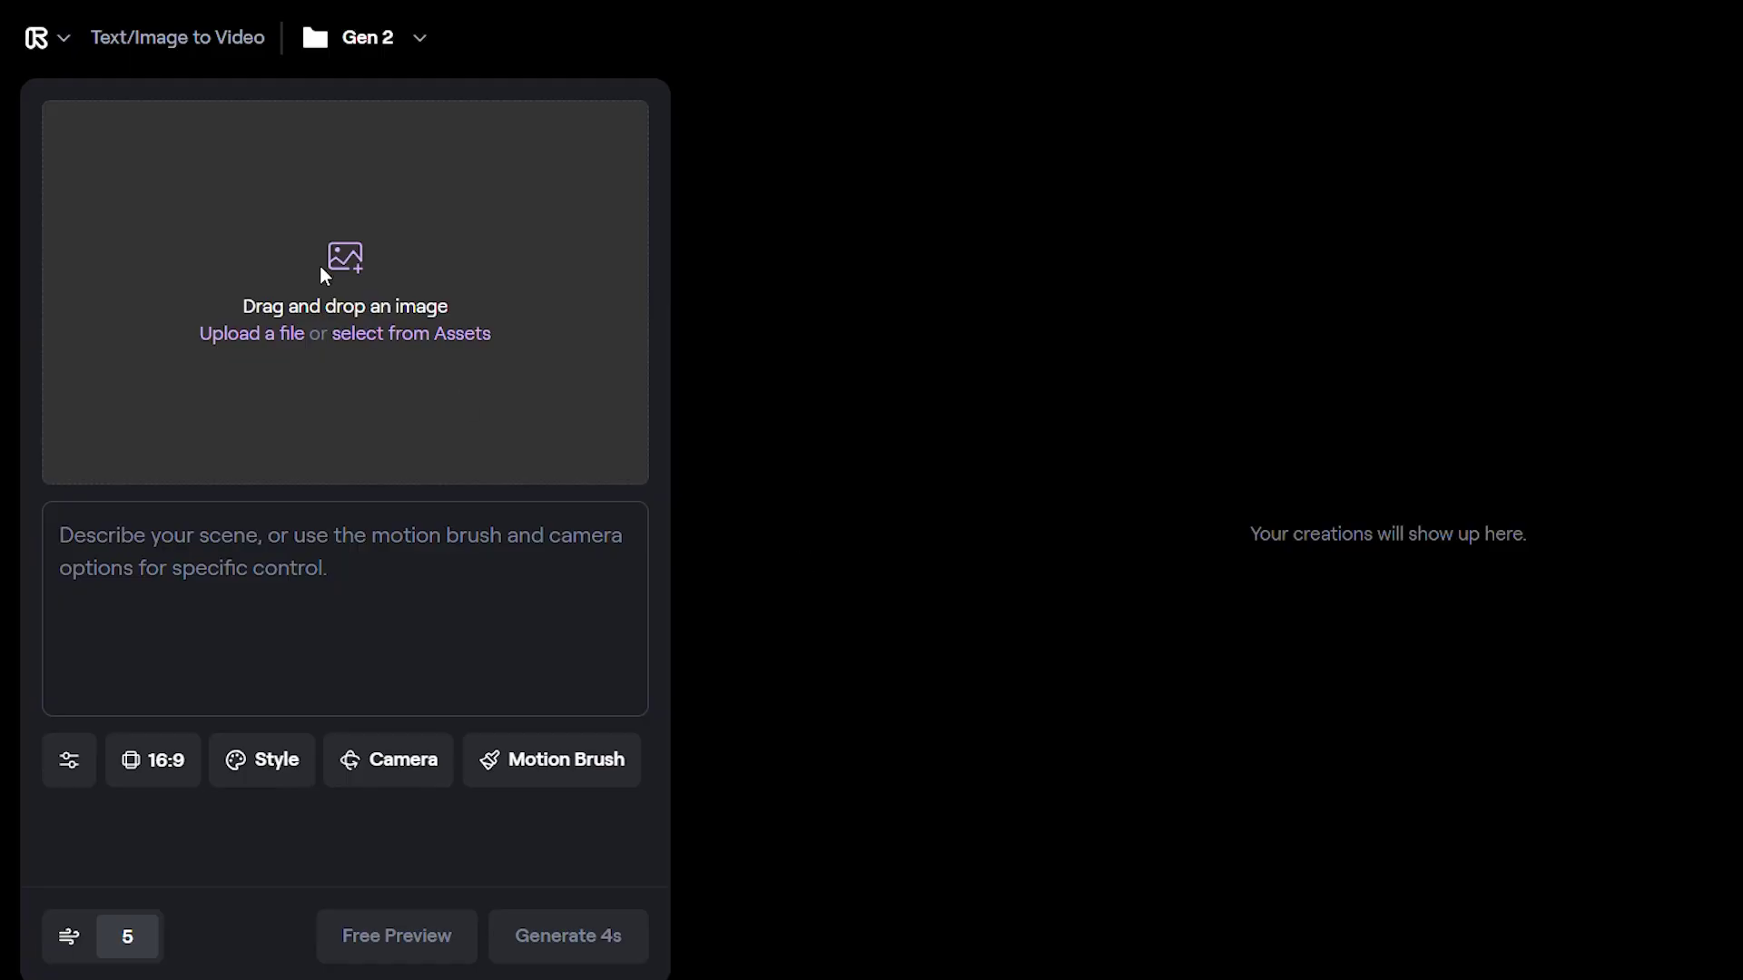
pyautogui.click(283, 337)
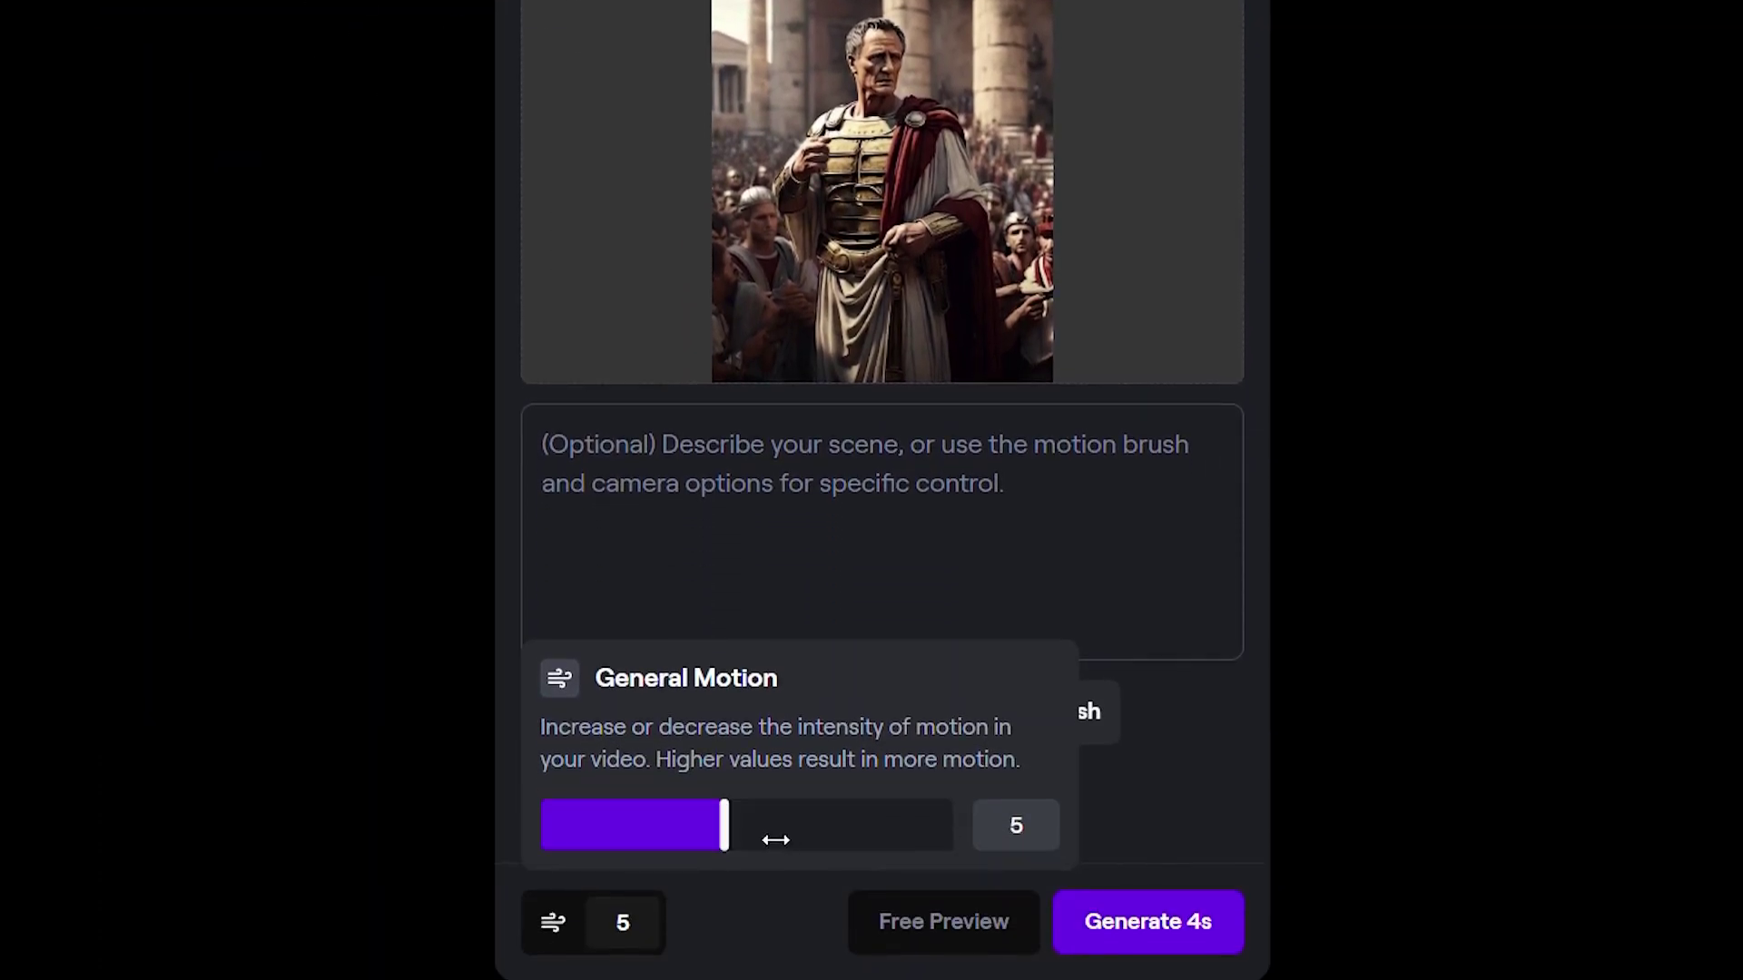
pyautogui.moveTo(717, 835); pyautogui.dragTo(674, 840)
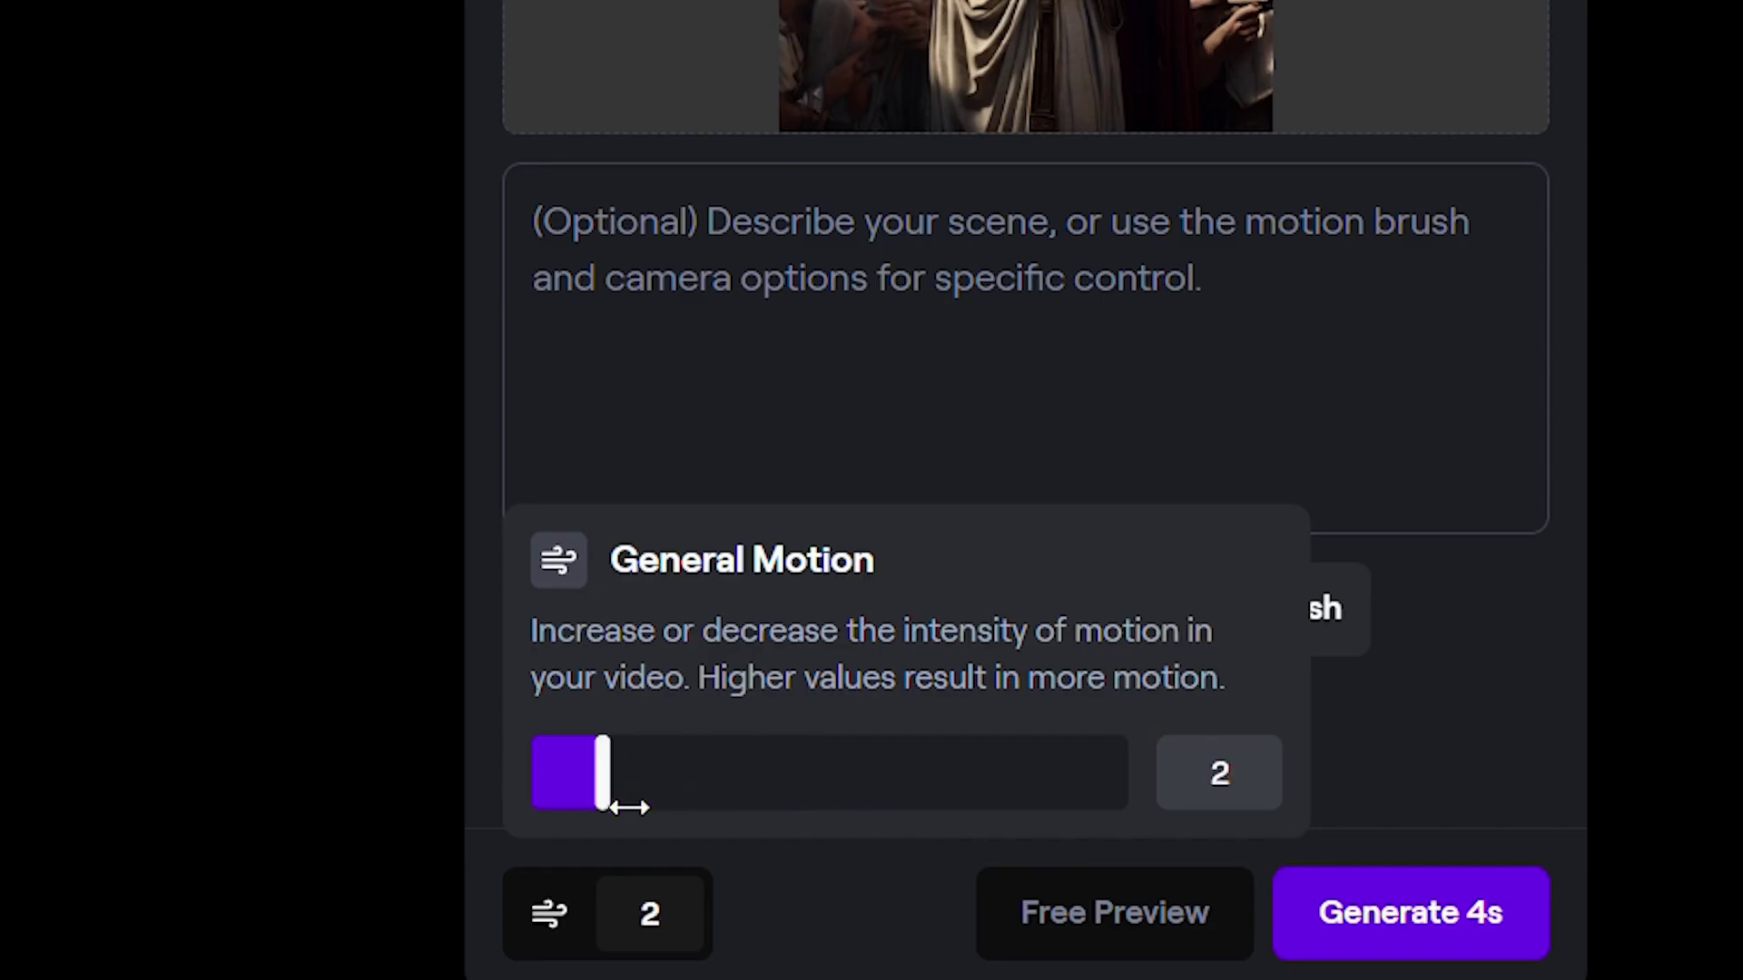
pyautogui.click(860, 893)
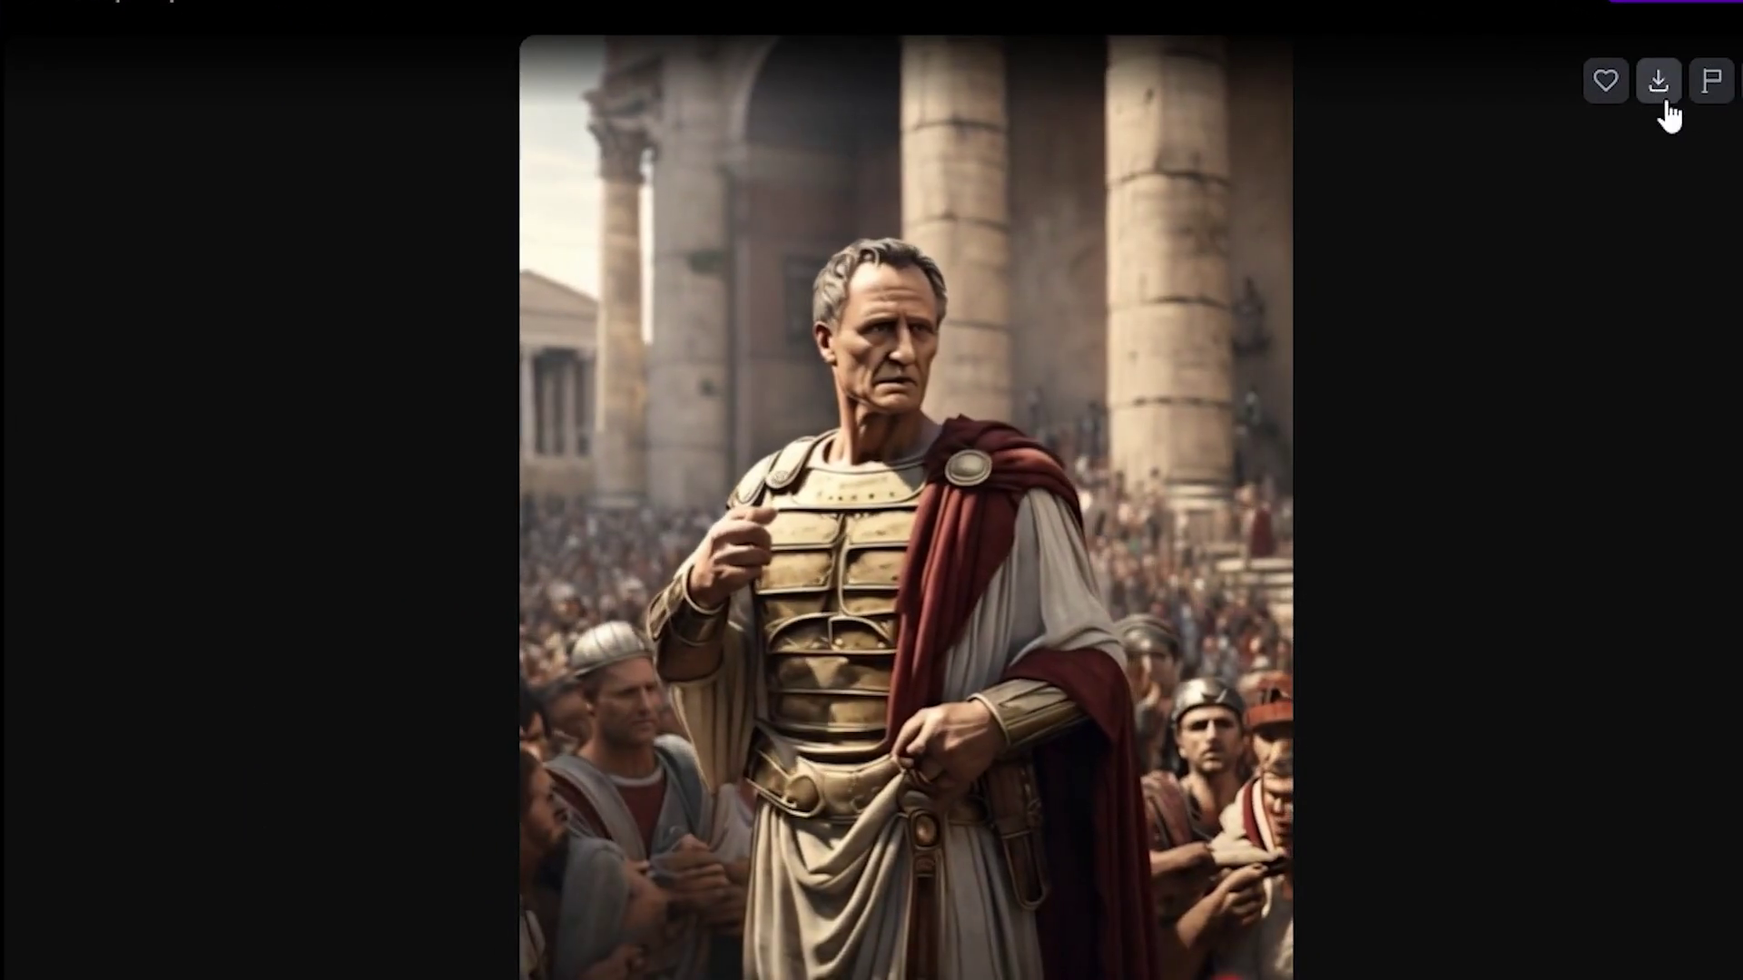
# Download the generated Caesar clip and swap in the next Caesar image.
pyautogui.click(1658, 83)
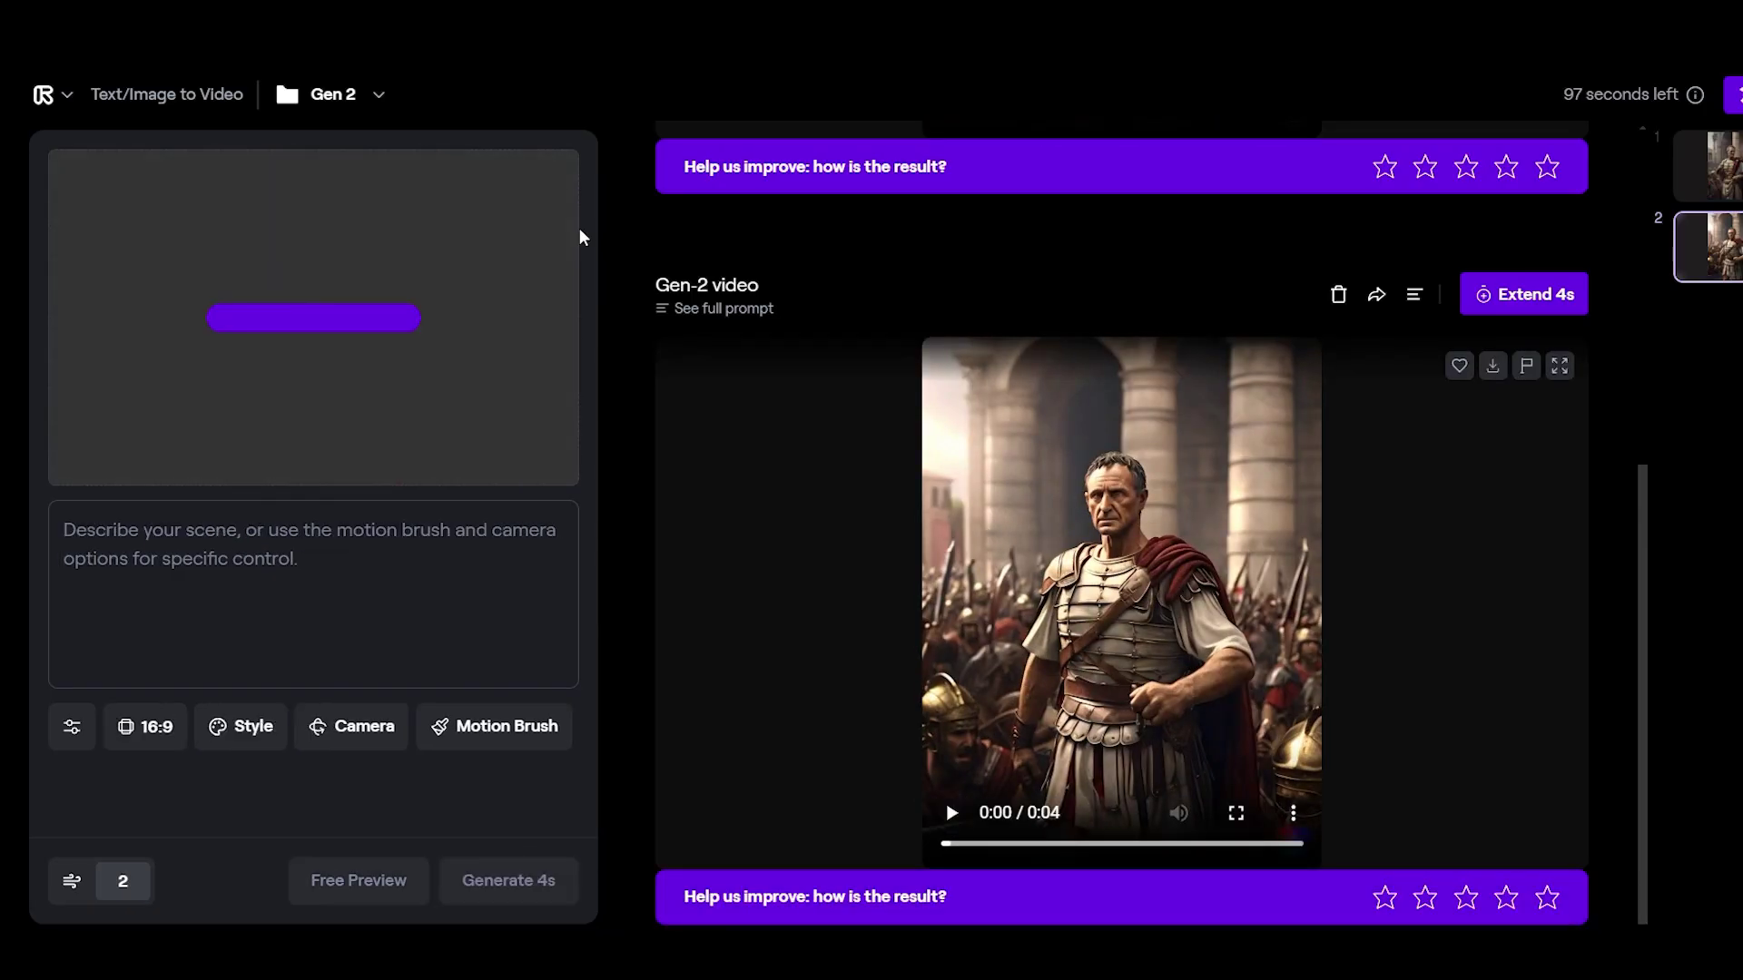
pyautogui.click(553, 241)
pyautogui.doubleClick(1010, 569)
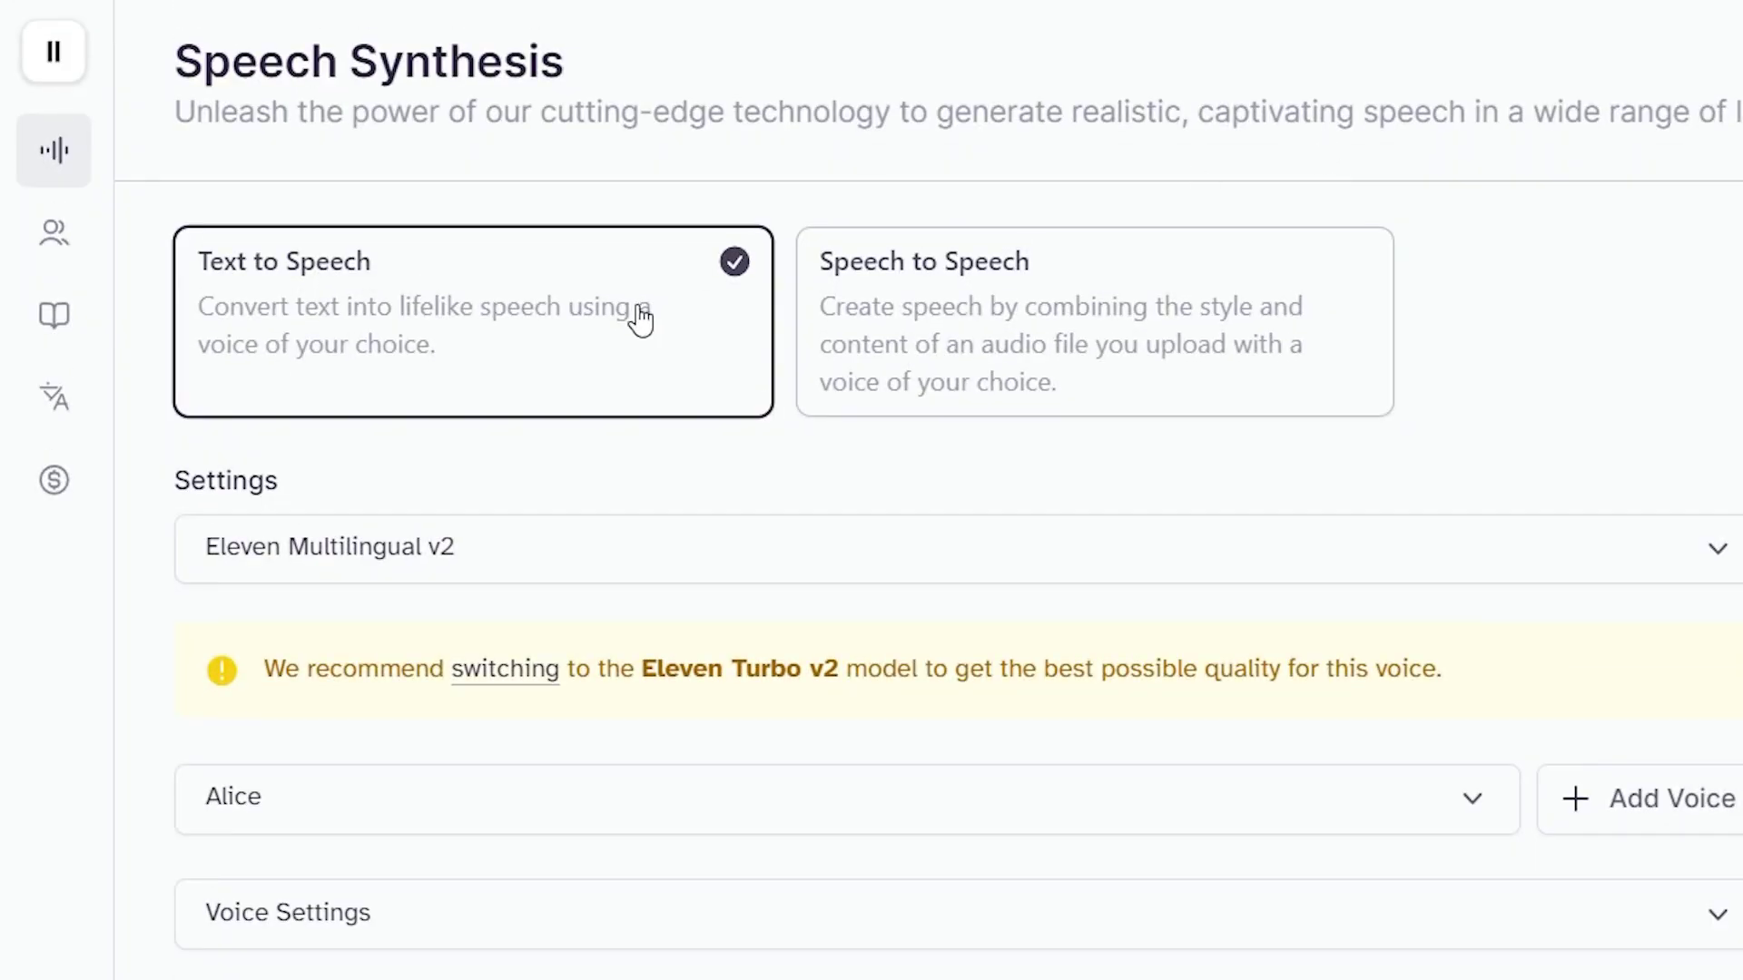
# Browse the ElevenLabs Voice Library and play the Oswald - intelligent professor sample.
pyautogui.scroll(-2, 1148, 433)
pyautogui.click(1380, 626)
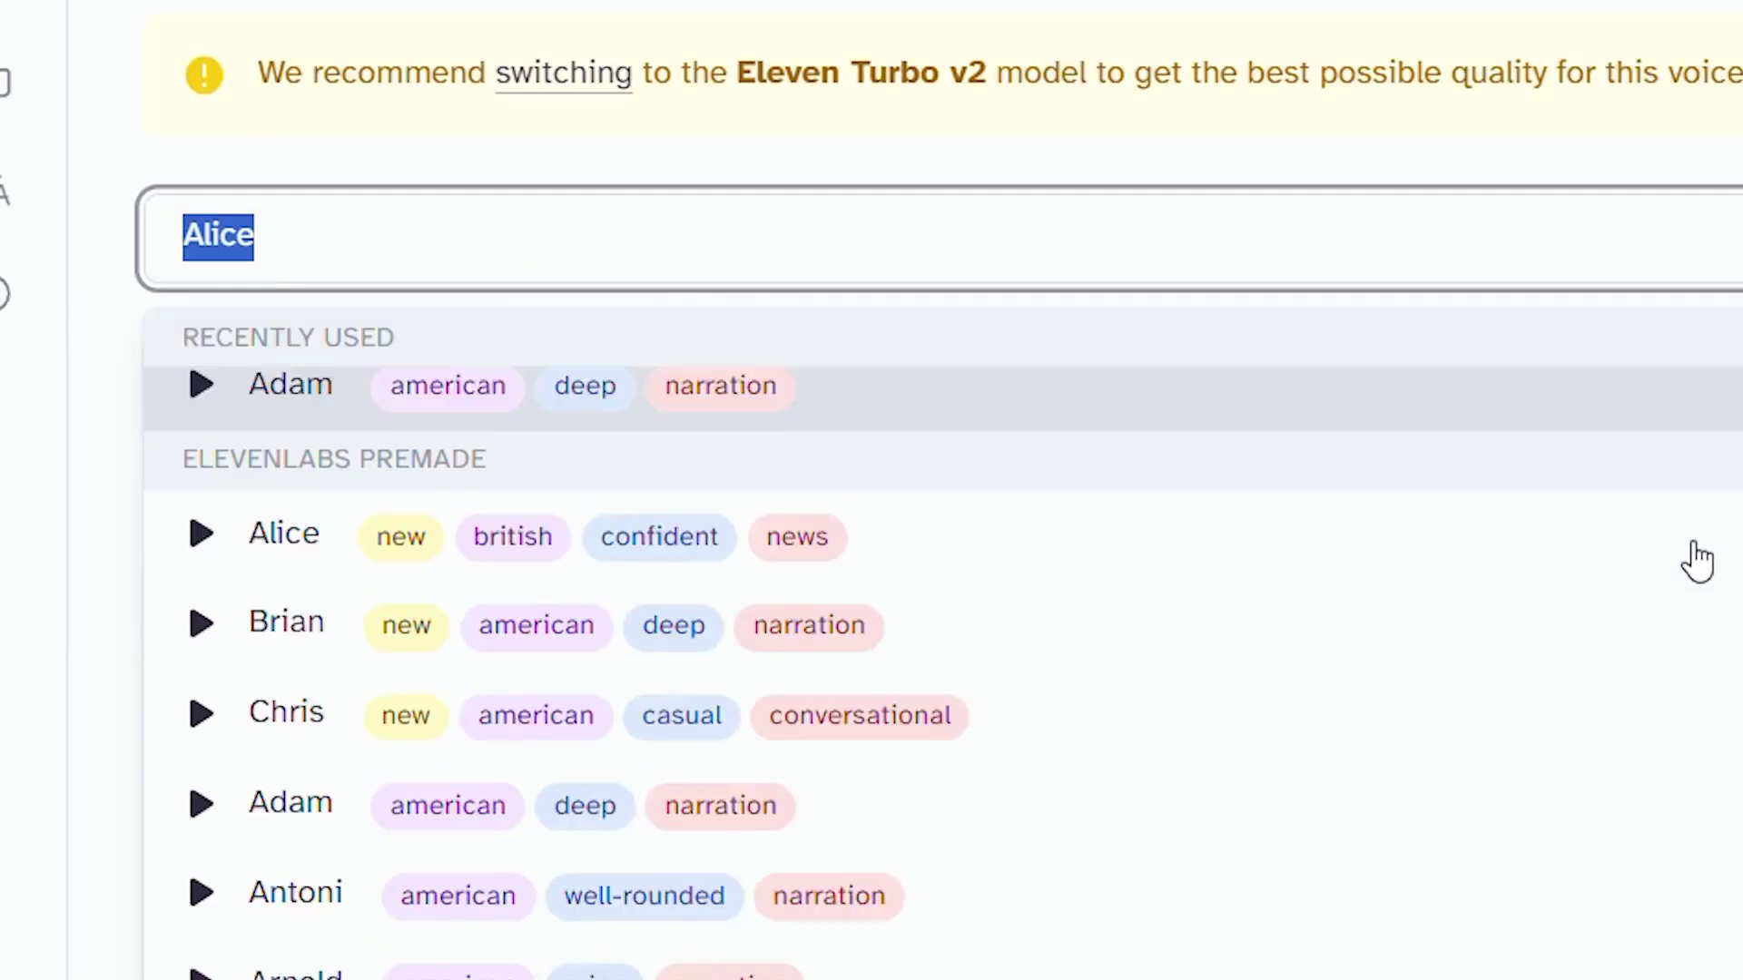
pyautogui.scroll(-10, 1696, 558)
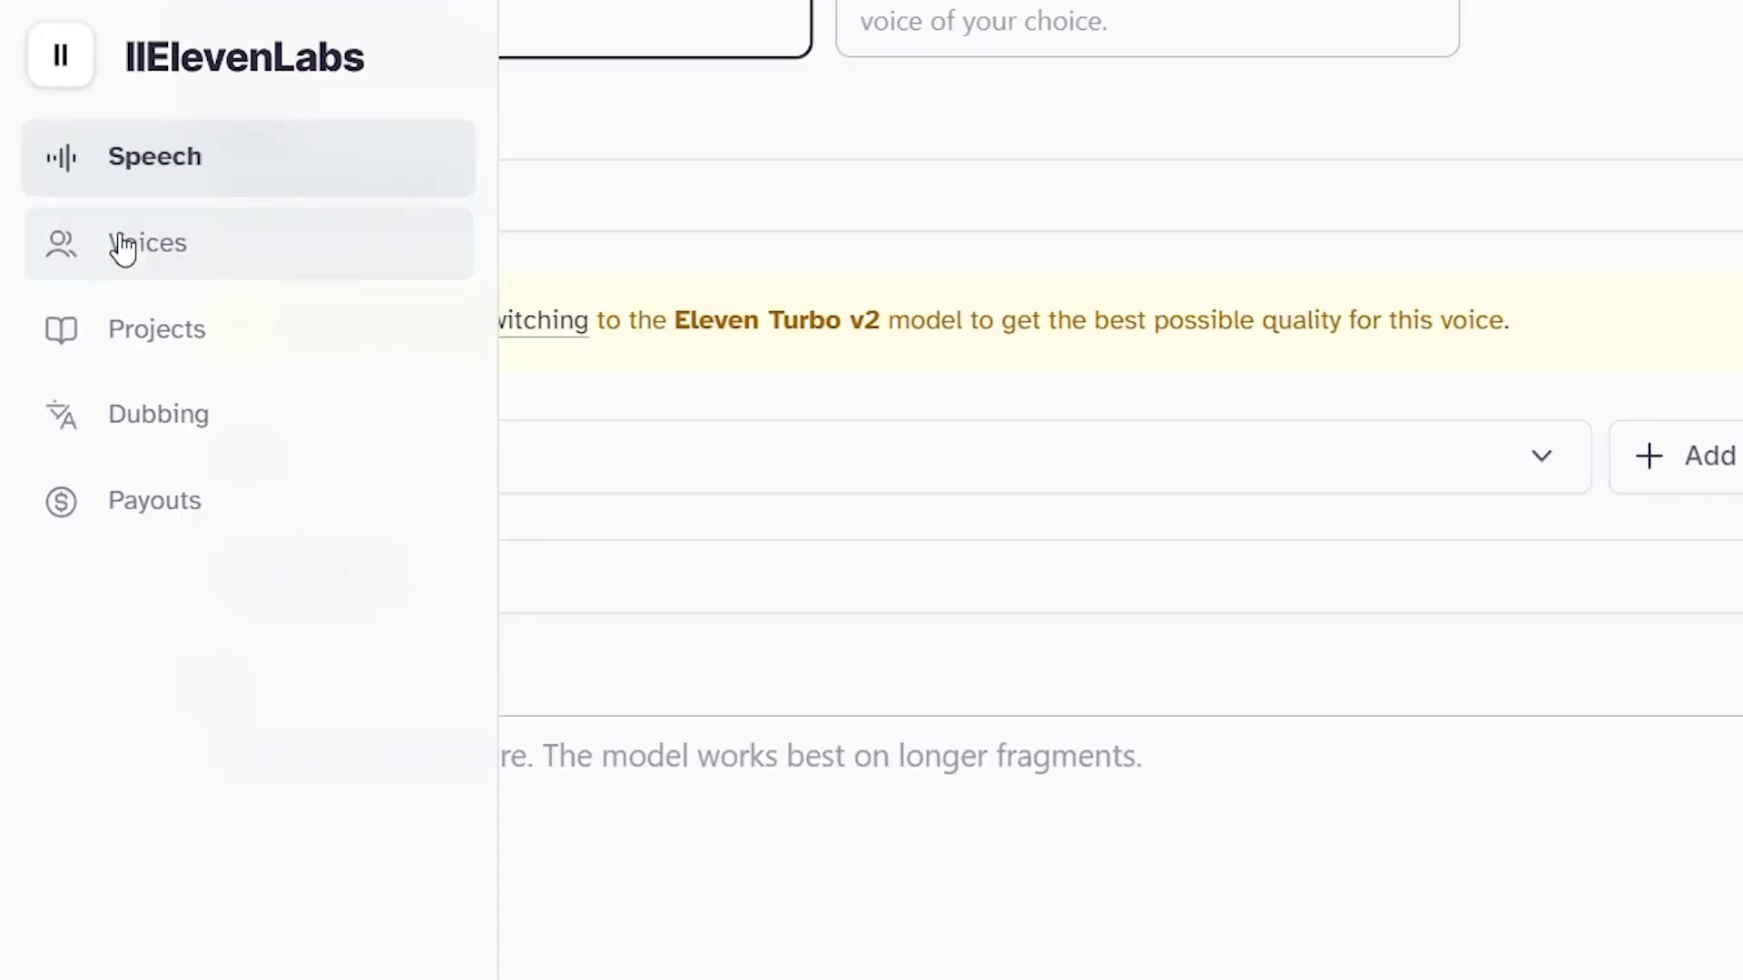
pyautogui.click(122, 247)
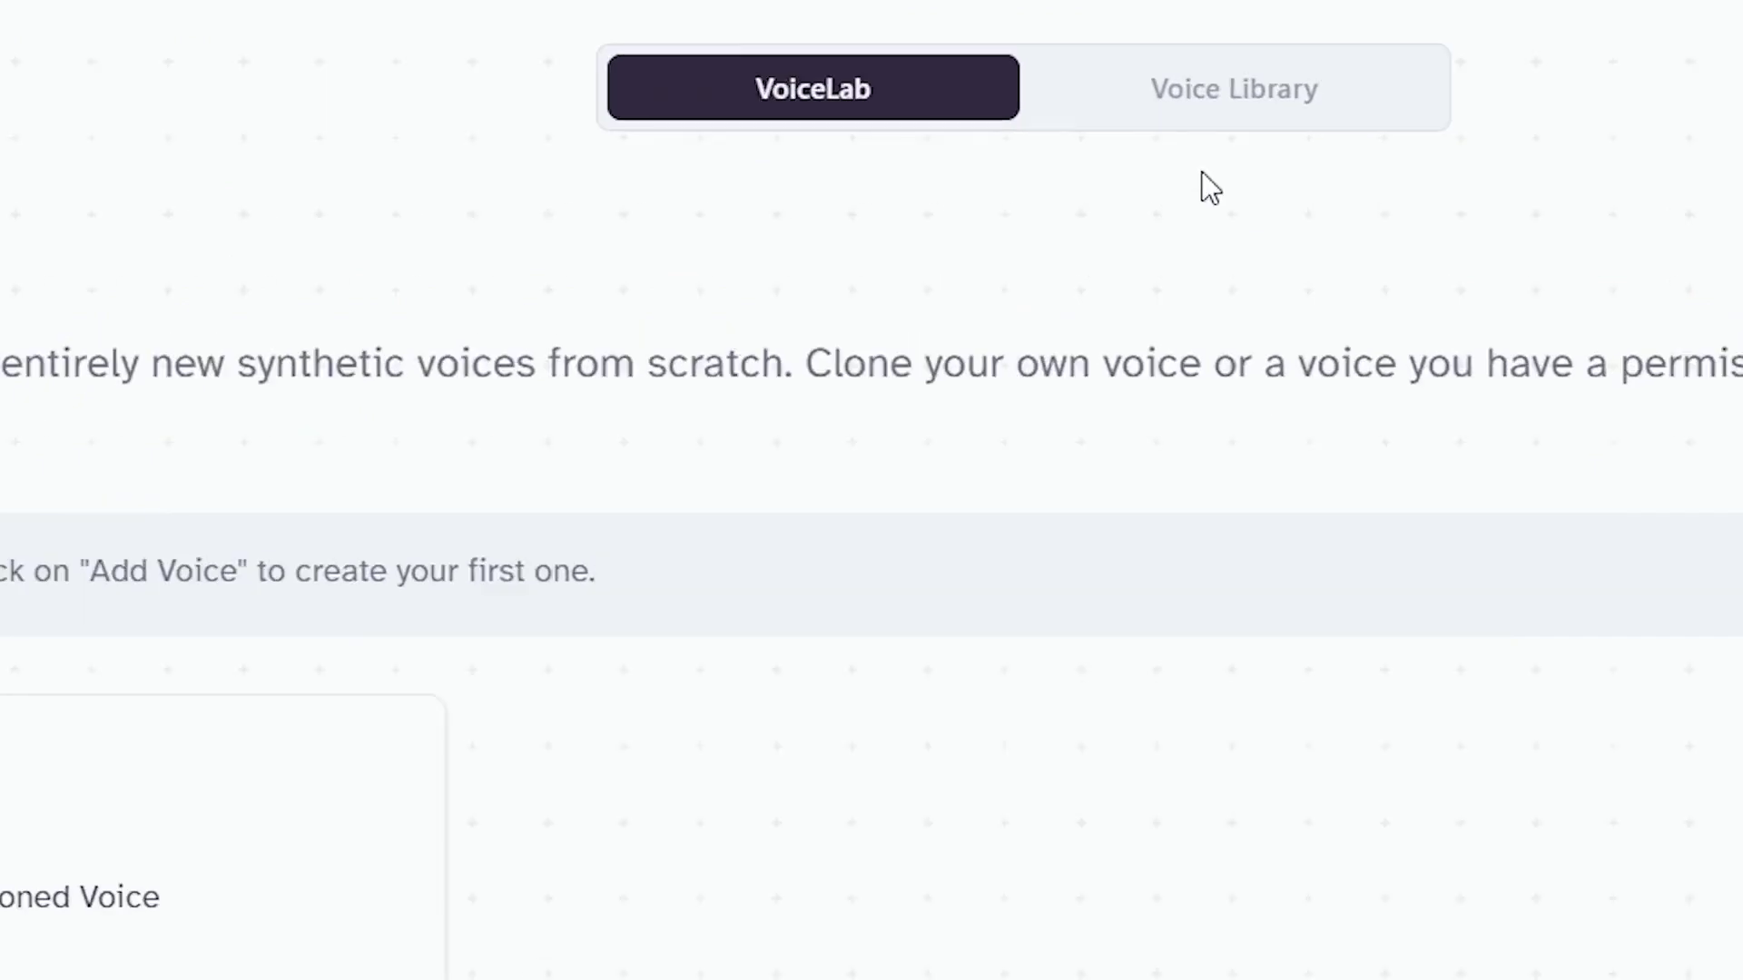
pyautogui.click(1006, 110)
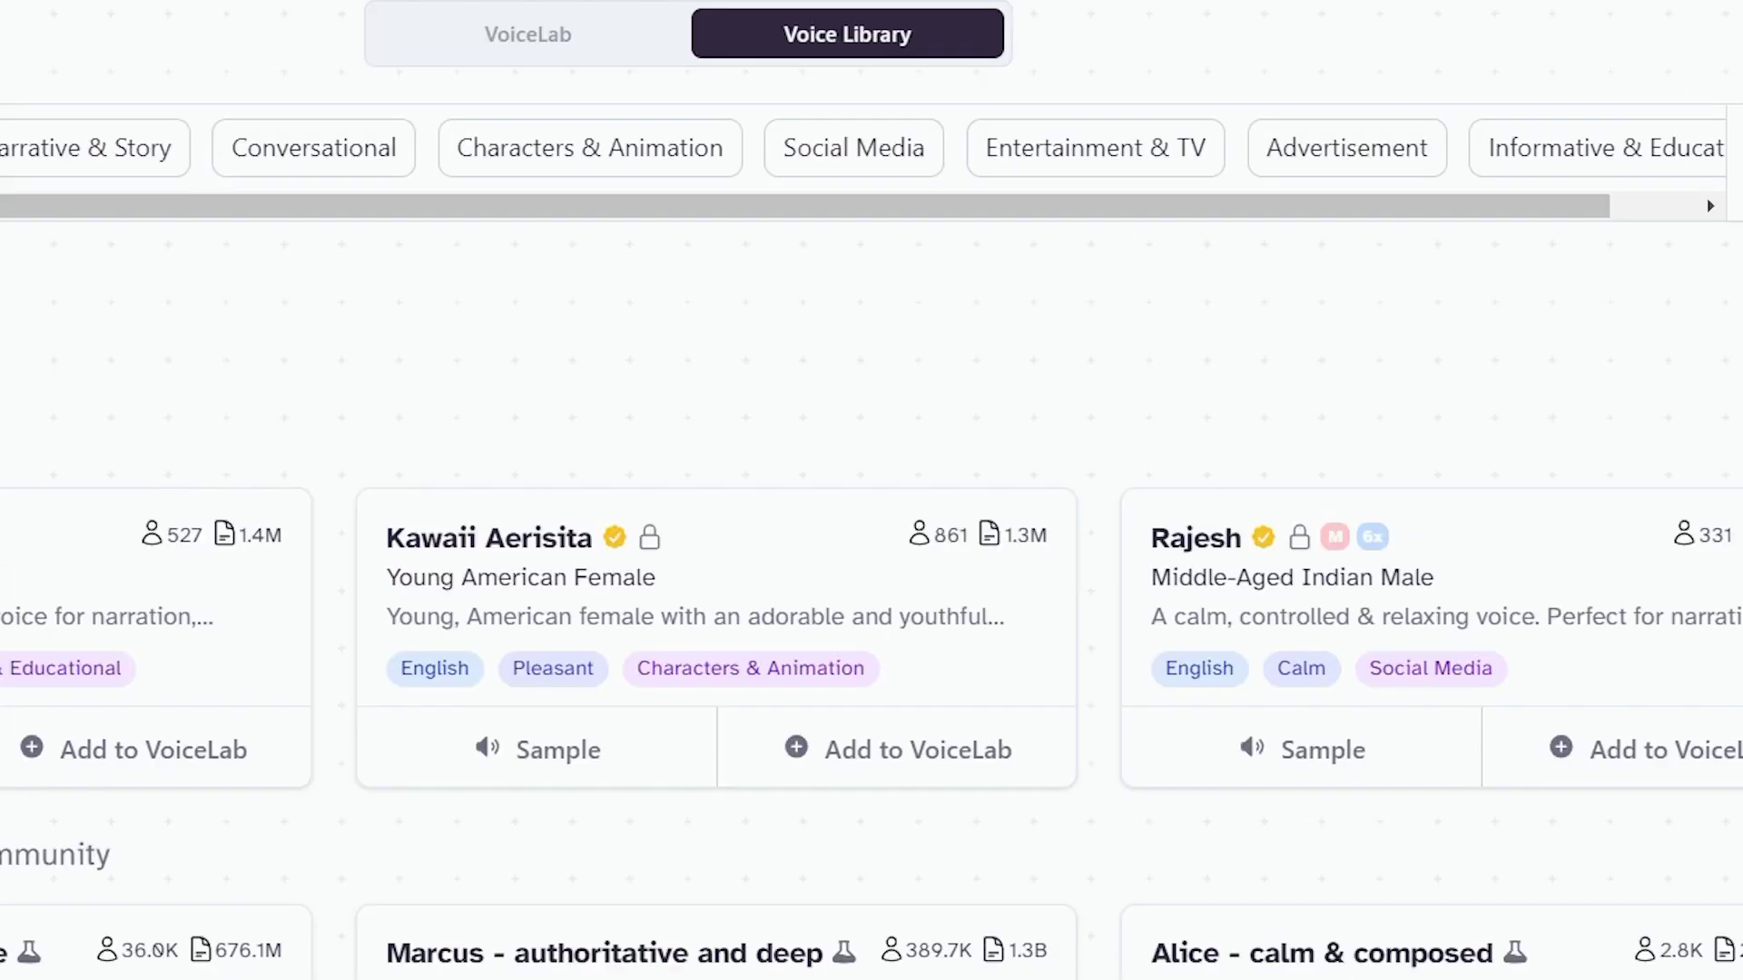
pyautogui.scroll(-20, 872, 545)
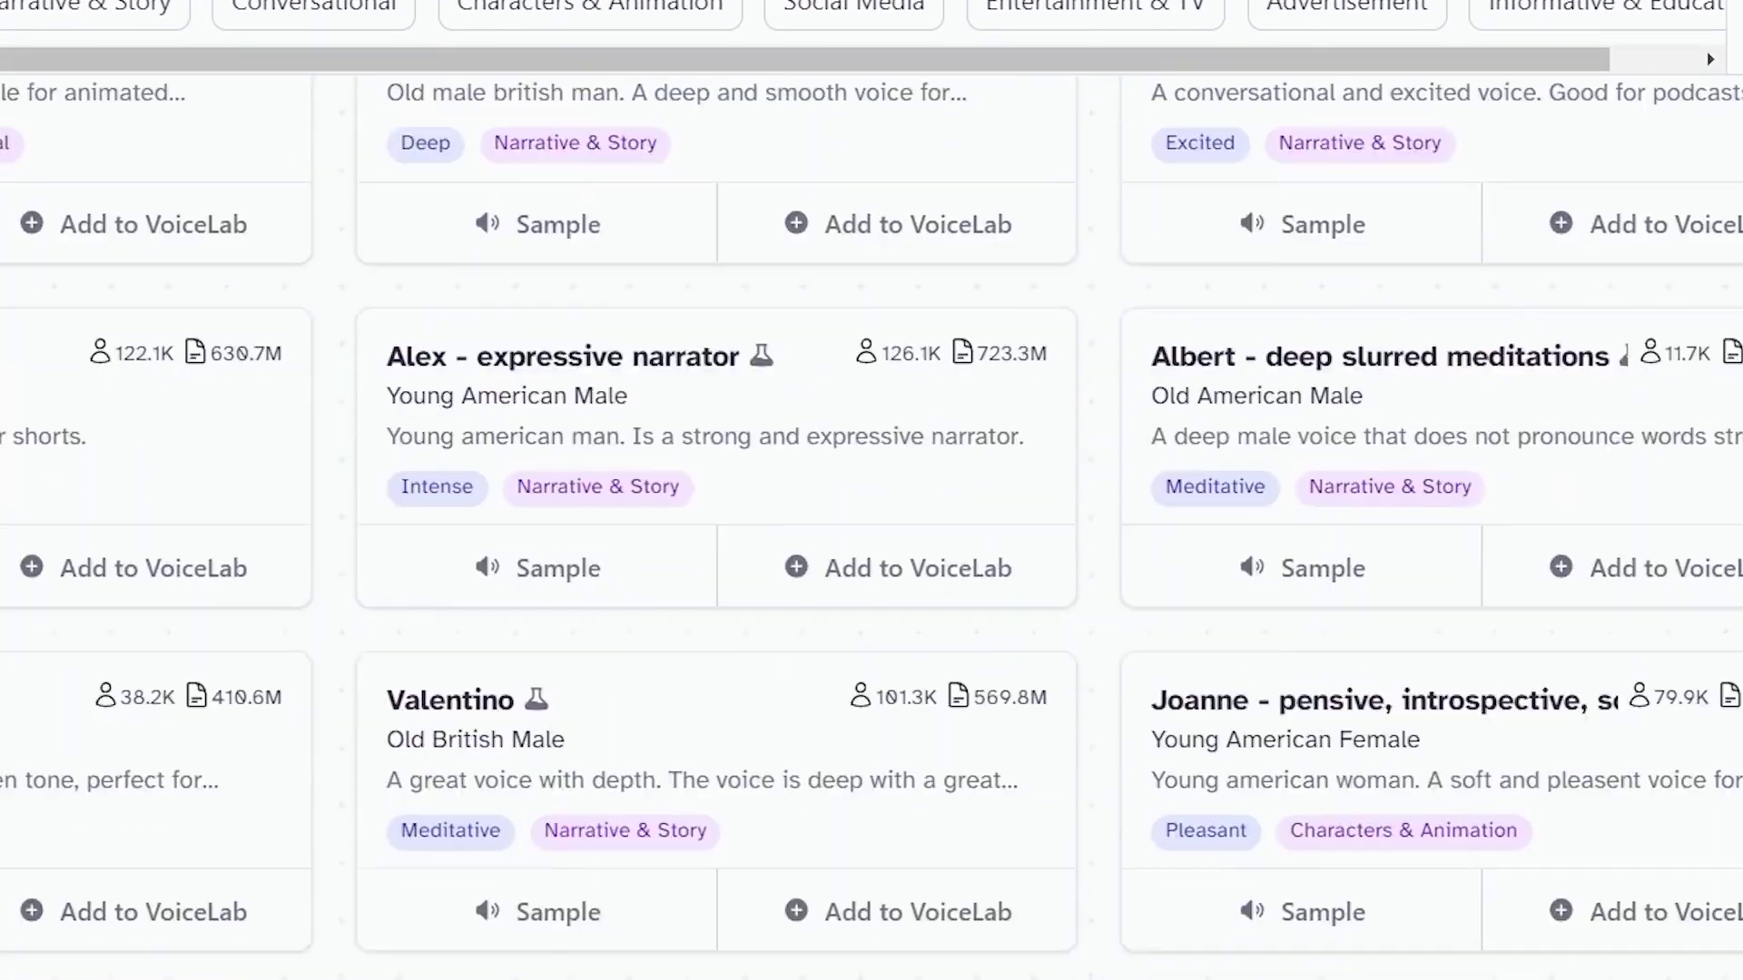
pyautogui.scroll(-20, 872, 526)
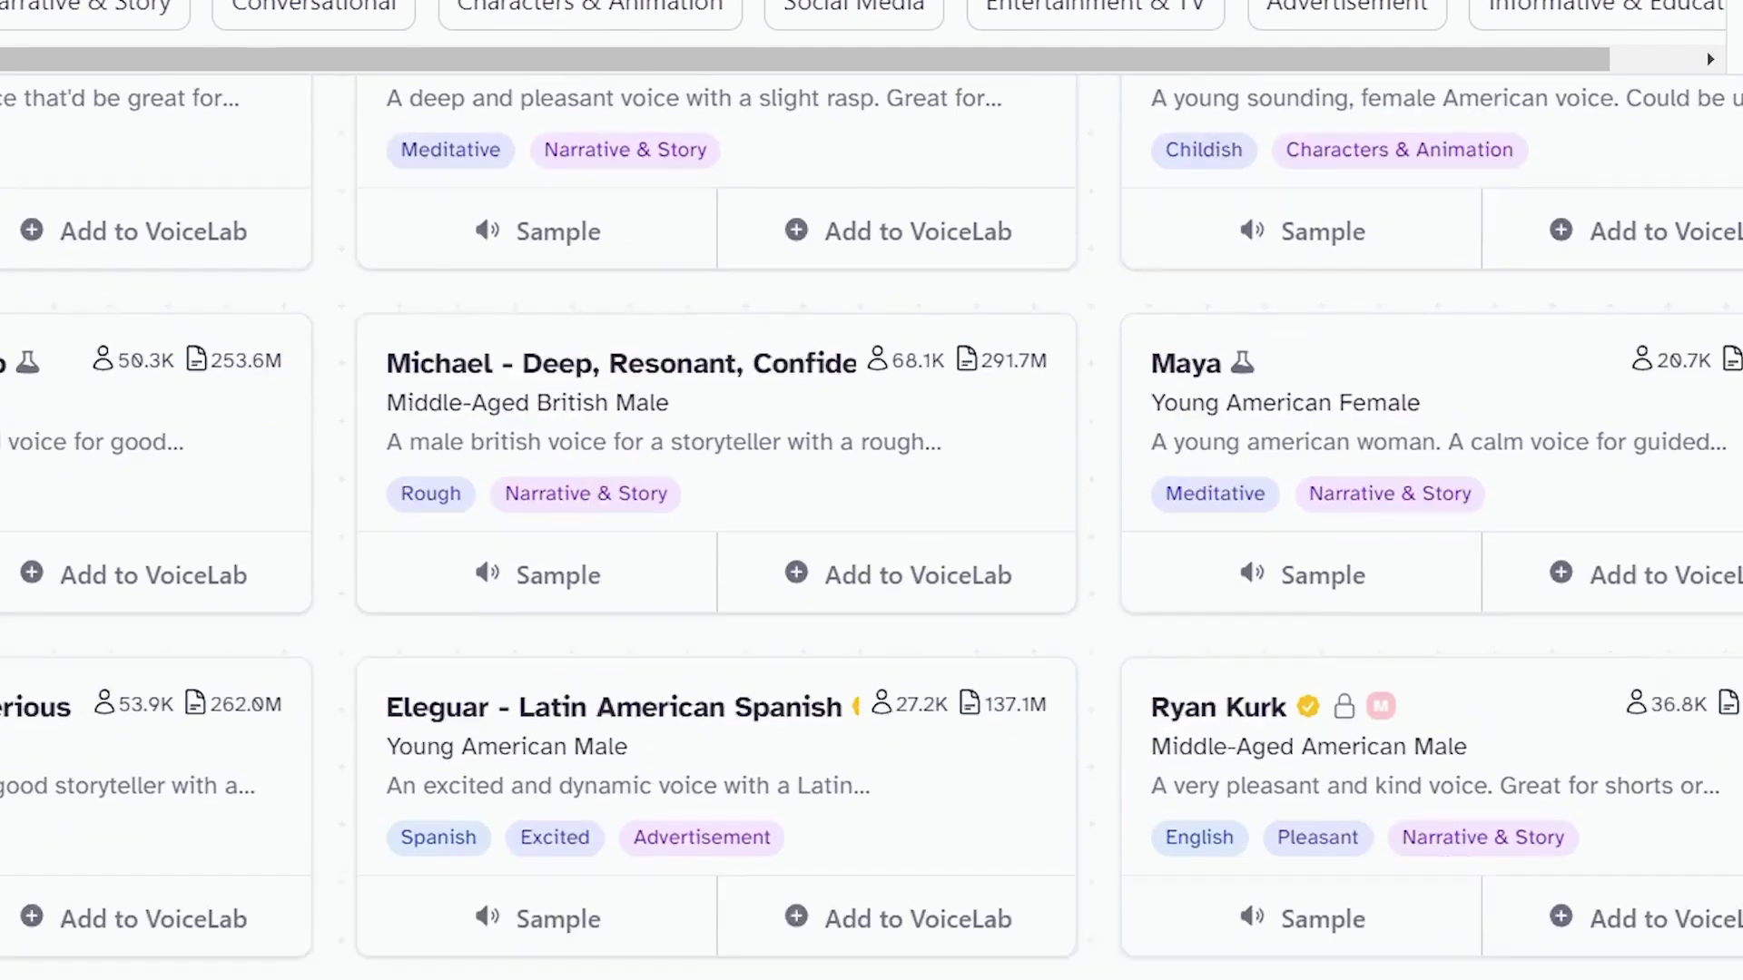
pyautogui.scroll(-10, 871, 526)
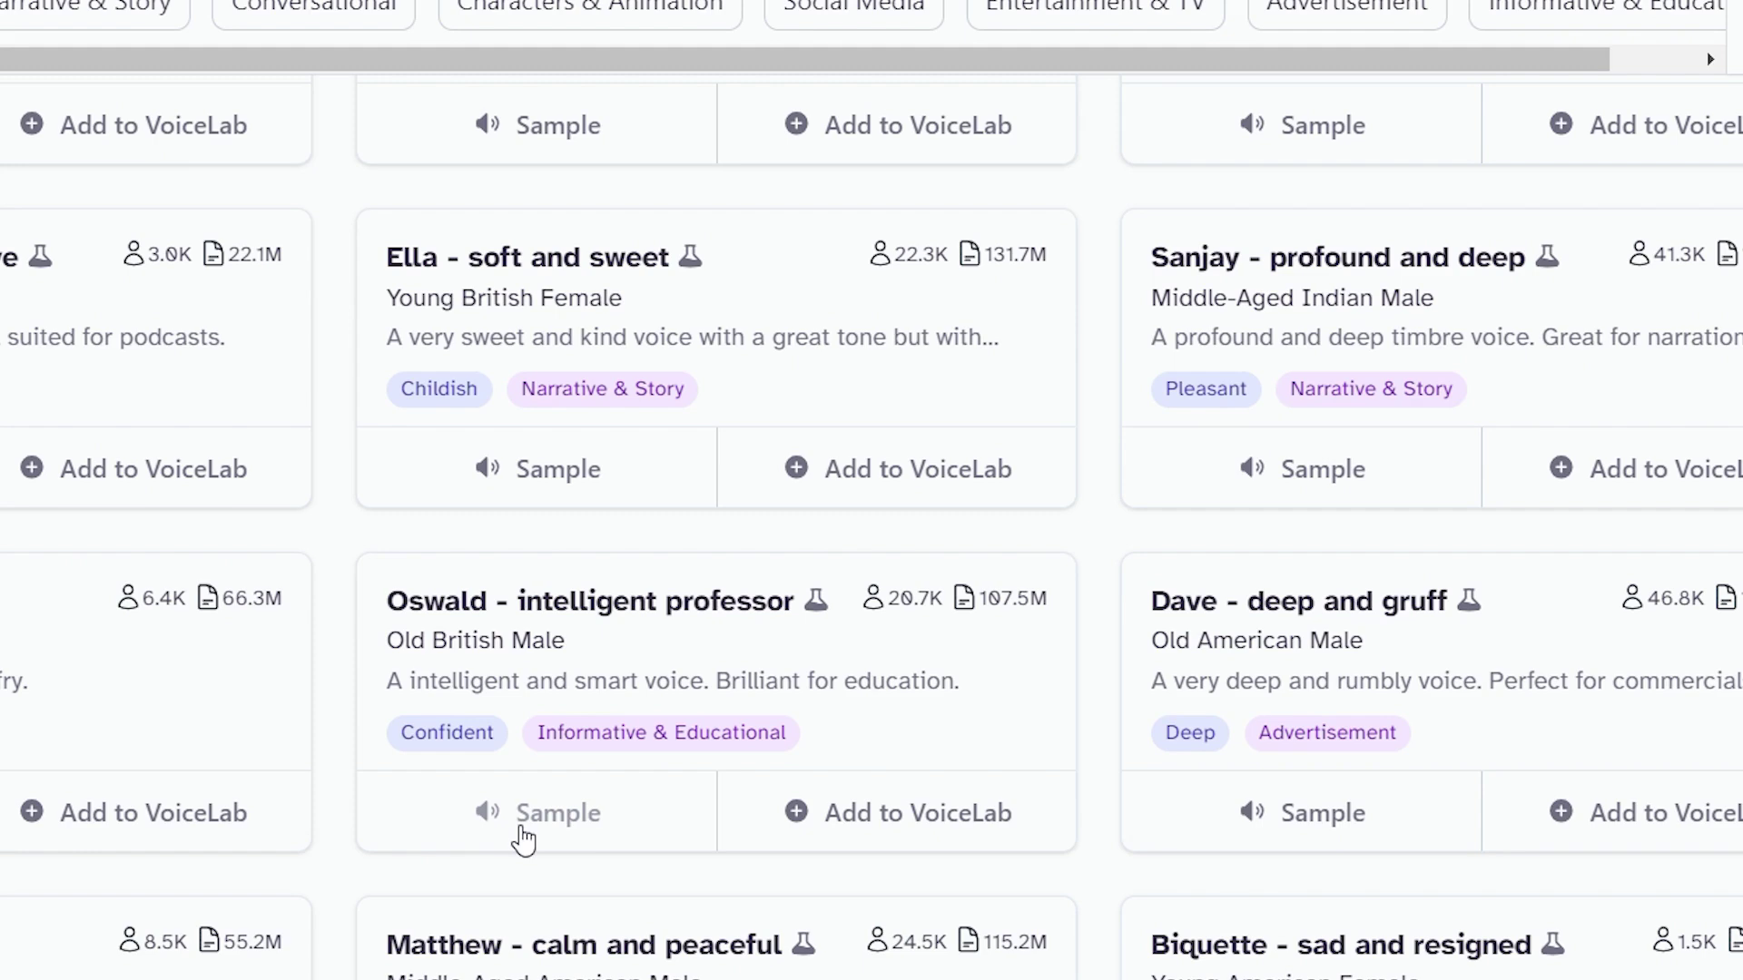
pyautogui.click(524, 841)
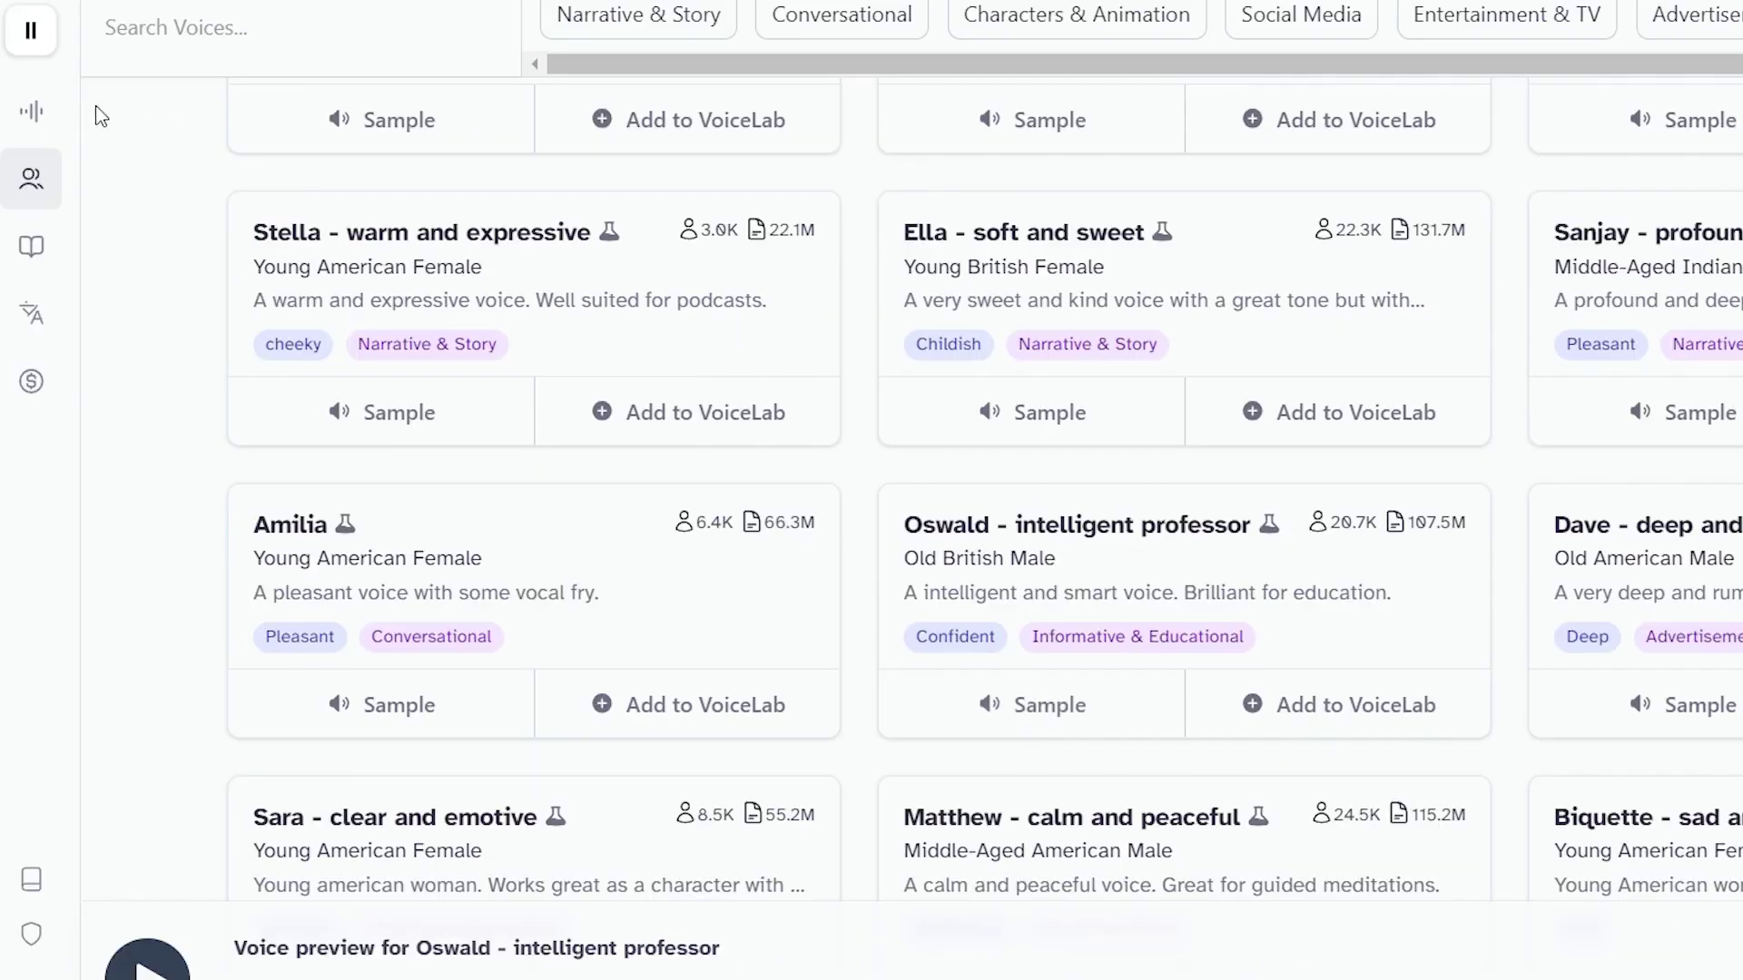
# Paste the first Caesar script sentence into Speech Synthesis and generate its narration.
pyautogui.click(31, 111)
pyautogui.write('Julius Caesar rose to prominence during a time of political turbulence in the Roman Republic.')
pyautogui.scroll(-5, 1404, 428)
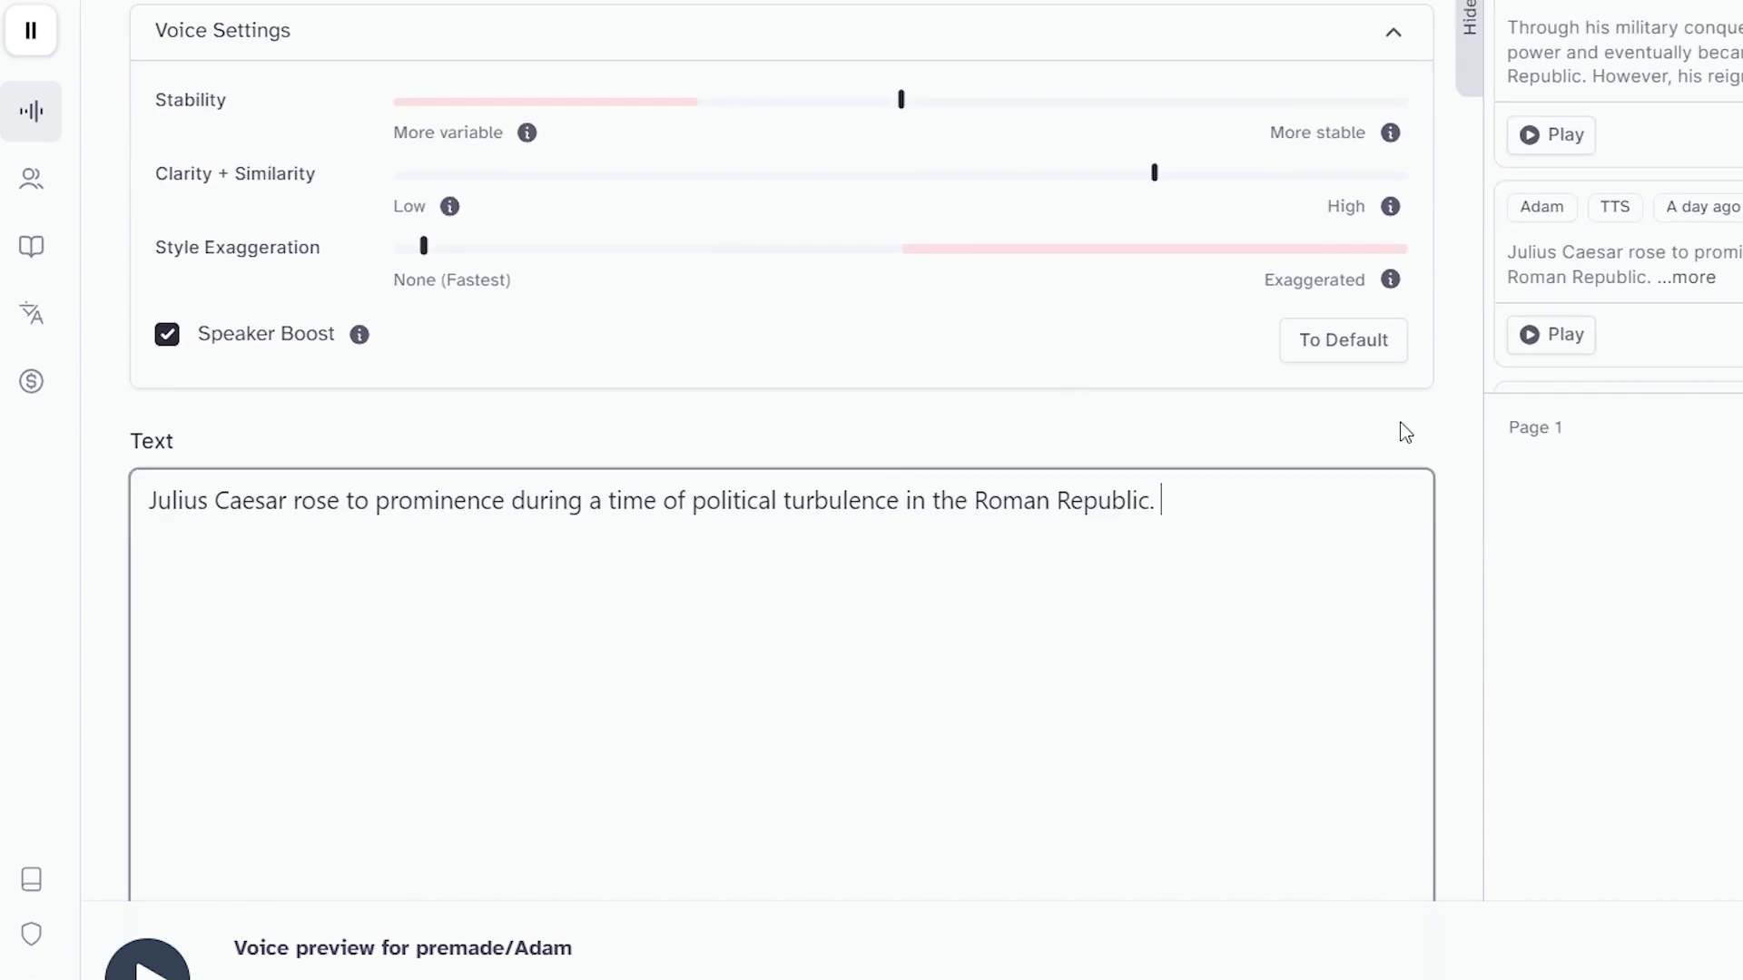
pyautogui.scroll(5, 1447, 742)
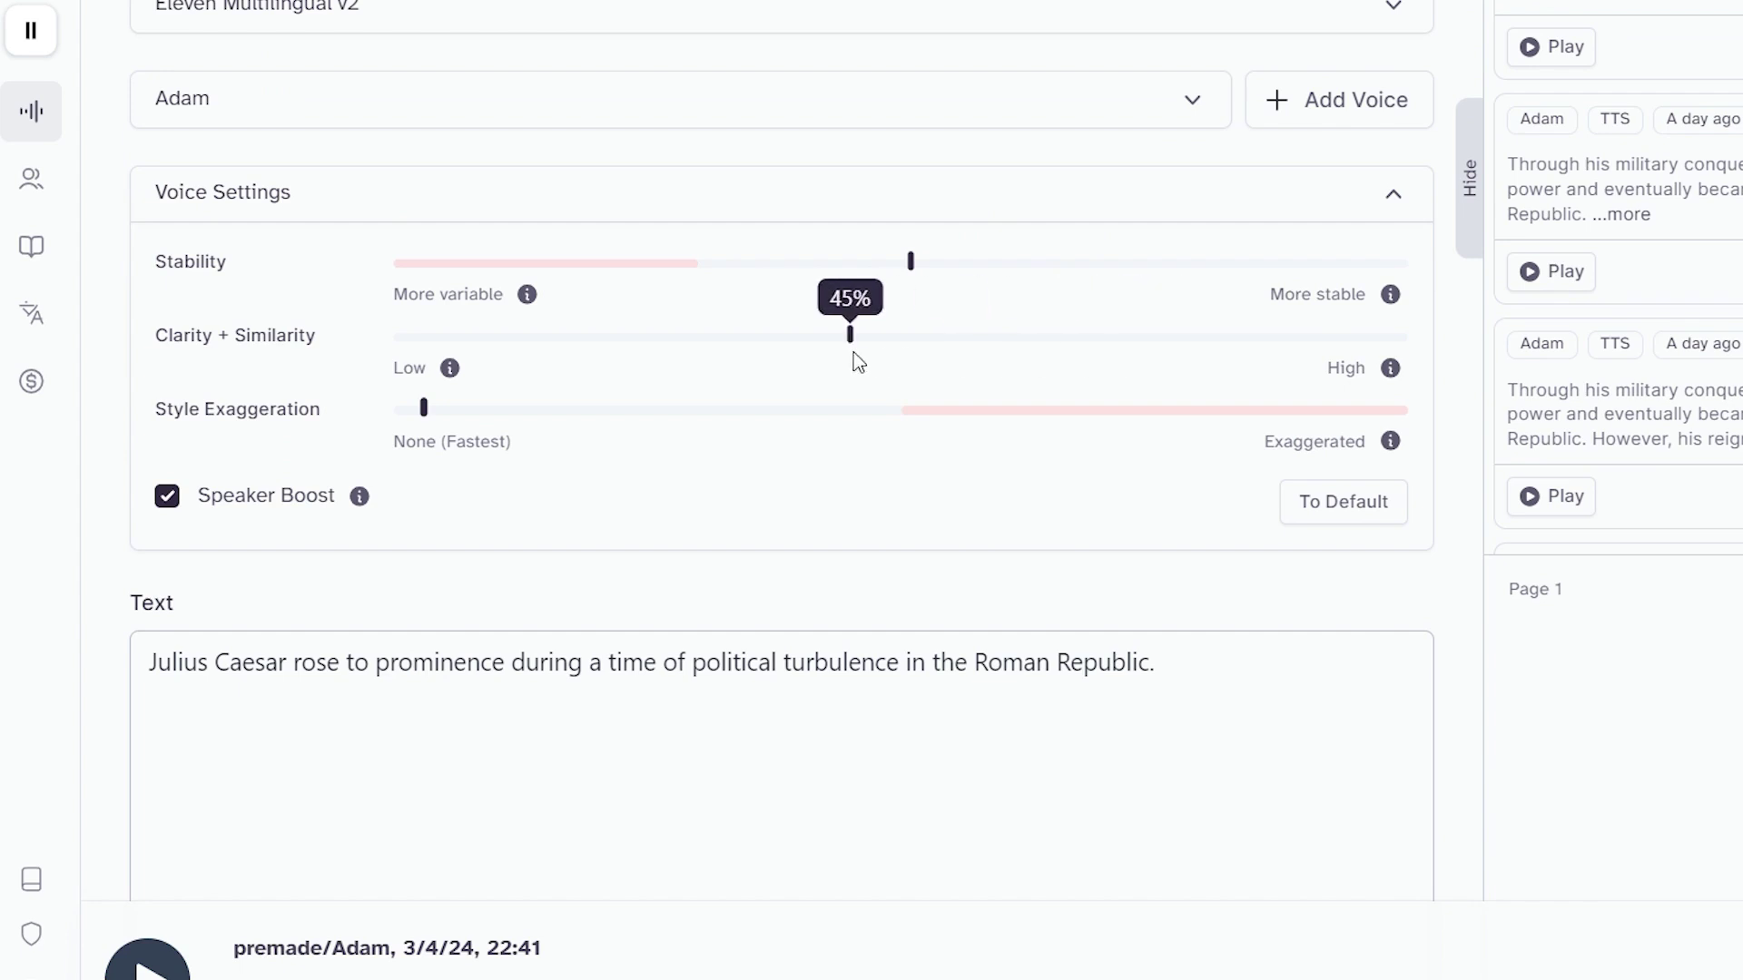
pyautogui.scroll(-5, 1137, 427)
pyautogui.scroll(5, 1132, 397)
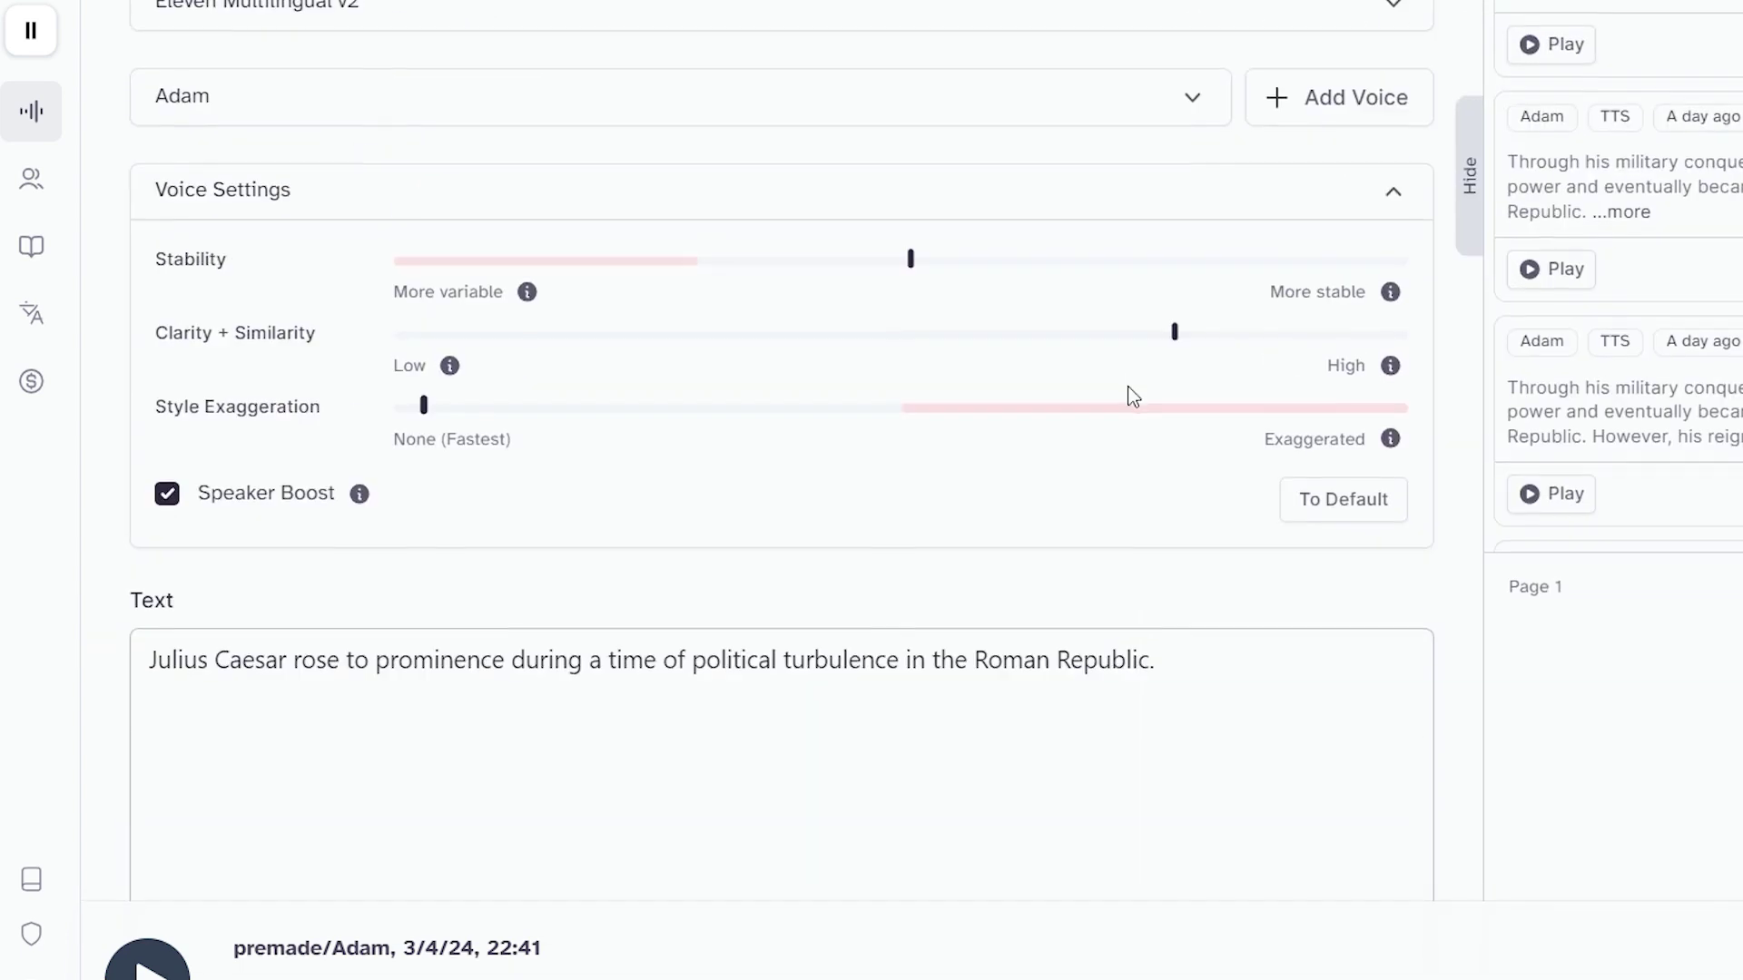
pyautogui.scroll(-5, 1132, 393)
pyautogui.click(944, 858)
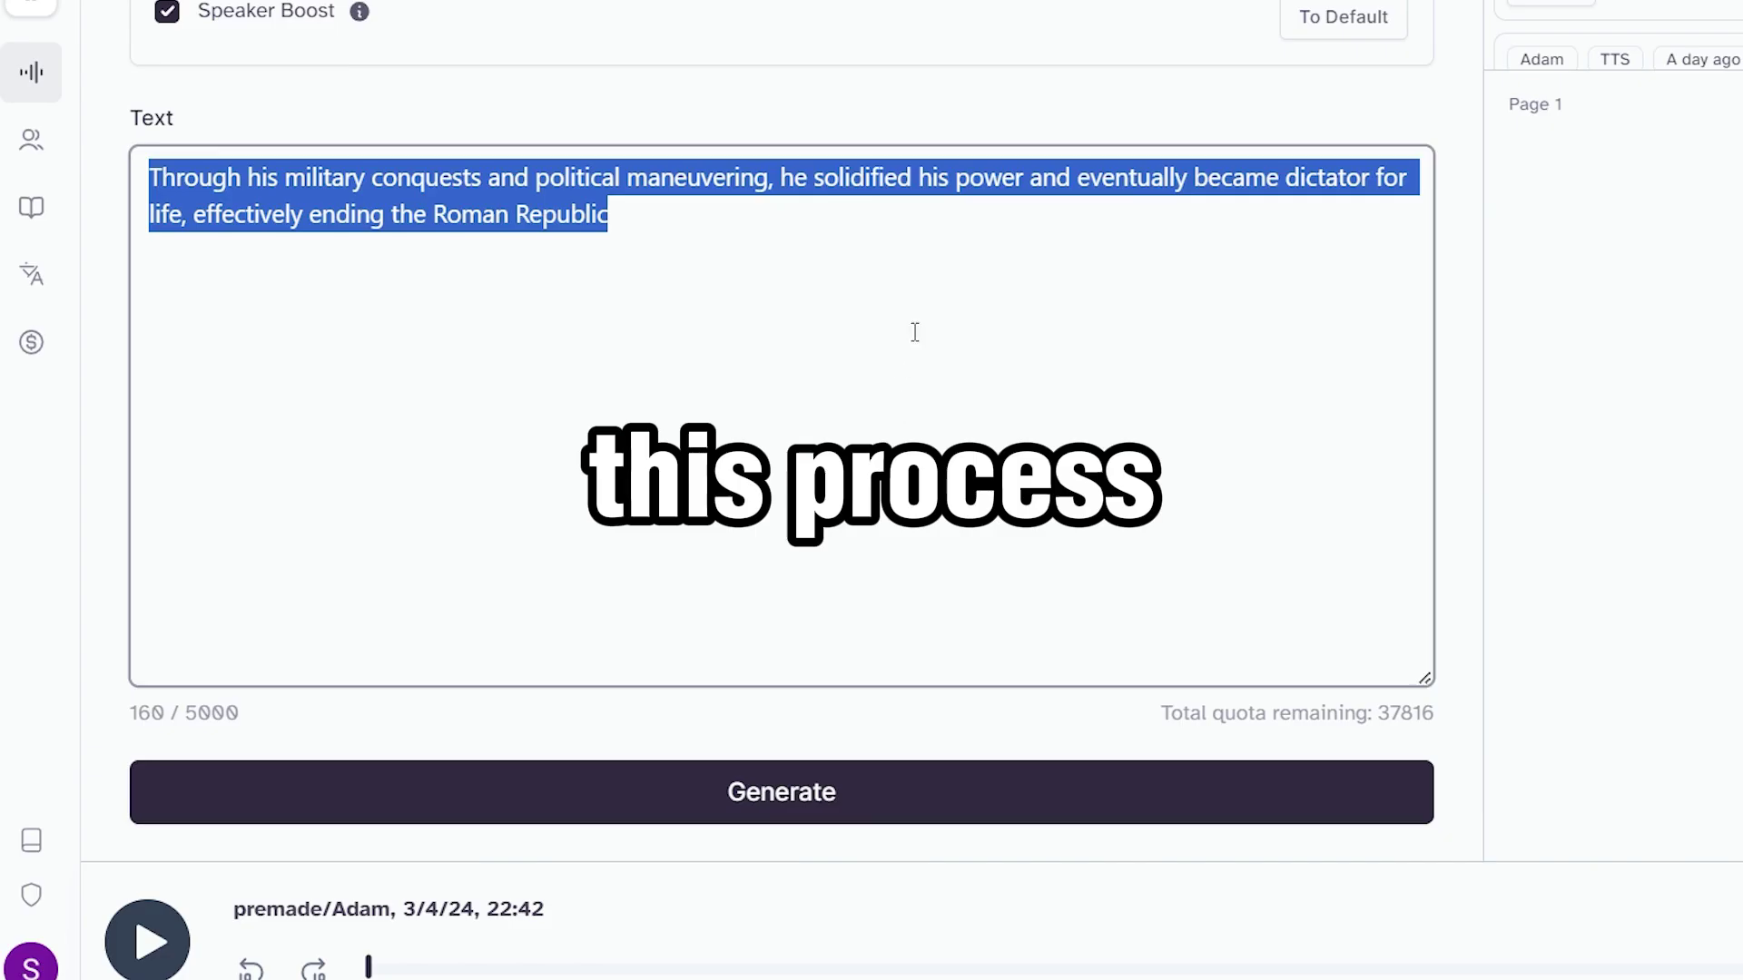
# Paste the 'However', Caesar's death and legacy sentences from the script as narration text.
pyautogui.write('However, his reign was short-lived as he was assassinated on the Ides of March, 44 BC, by a group of senators fearing his growing power.')
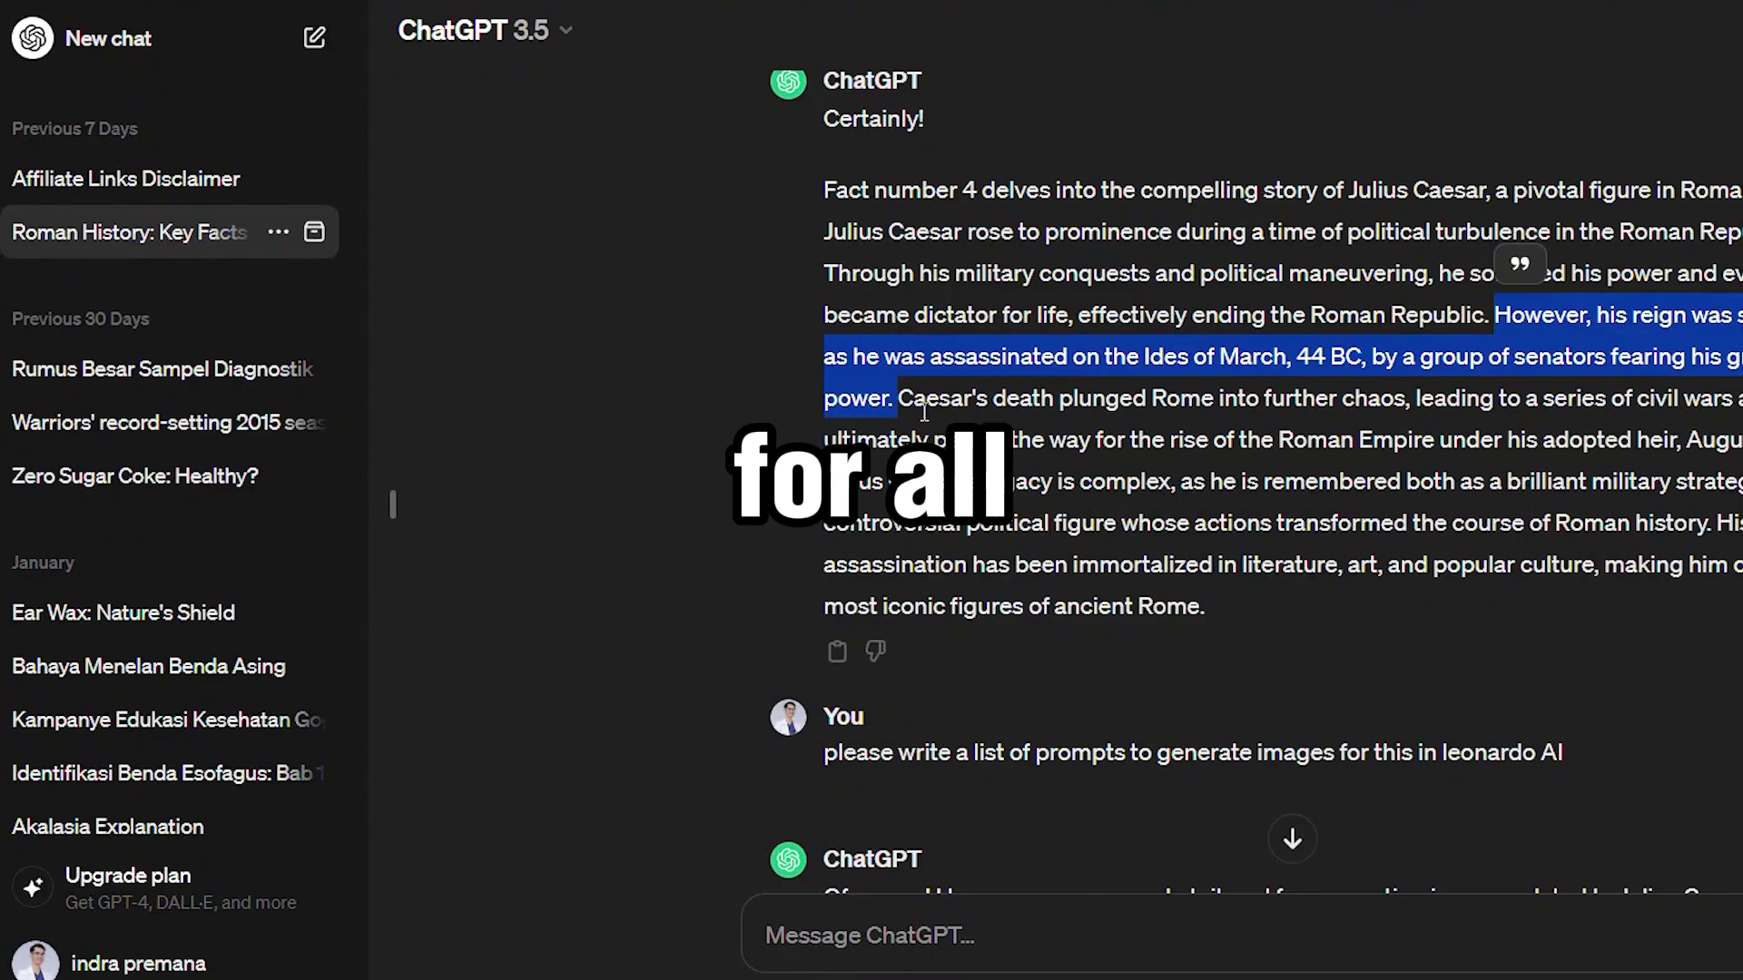
pyautogui.click(894, 397)
pyautogui.moveTo(894, 397); pyautogui.dragTo(1738, 439)
pyautogui.write("Caesar's death plunged Rome into further chaos, leading to a series of civil wars and ultimately paving the way for the rise of the Roman Empire under his adopted heir, Augustus")
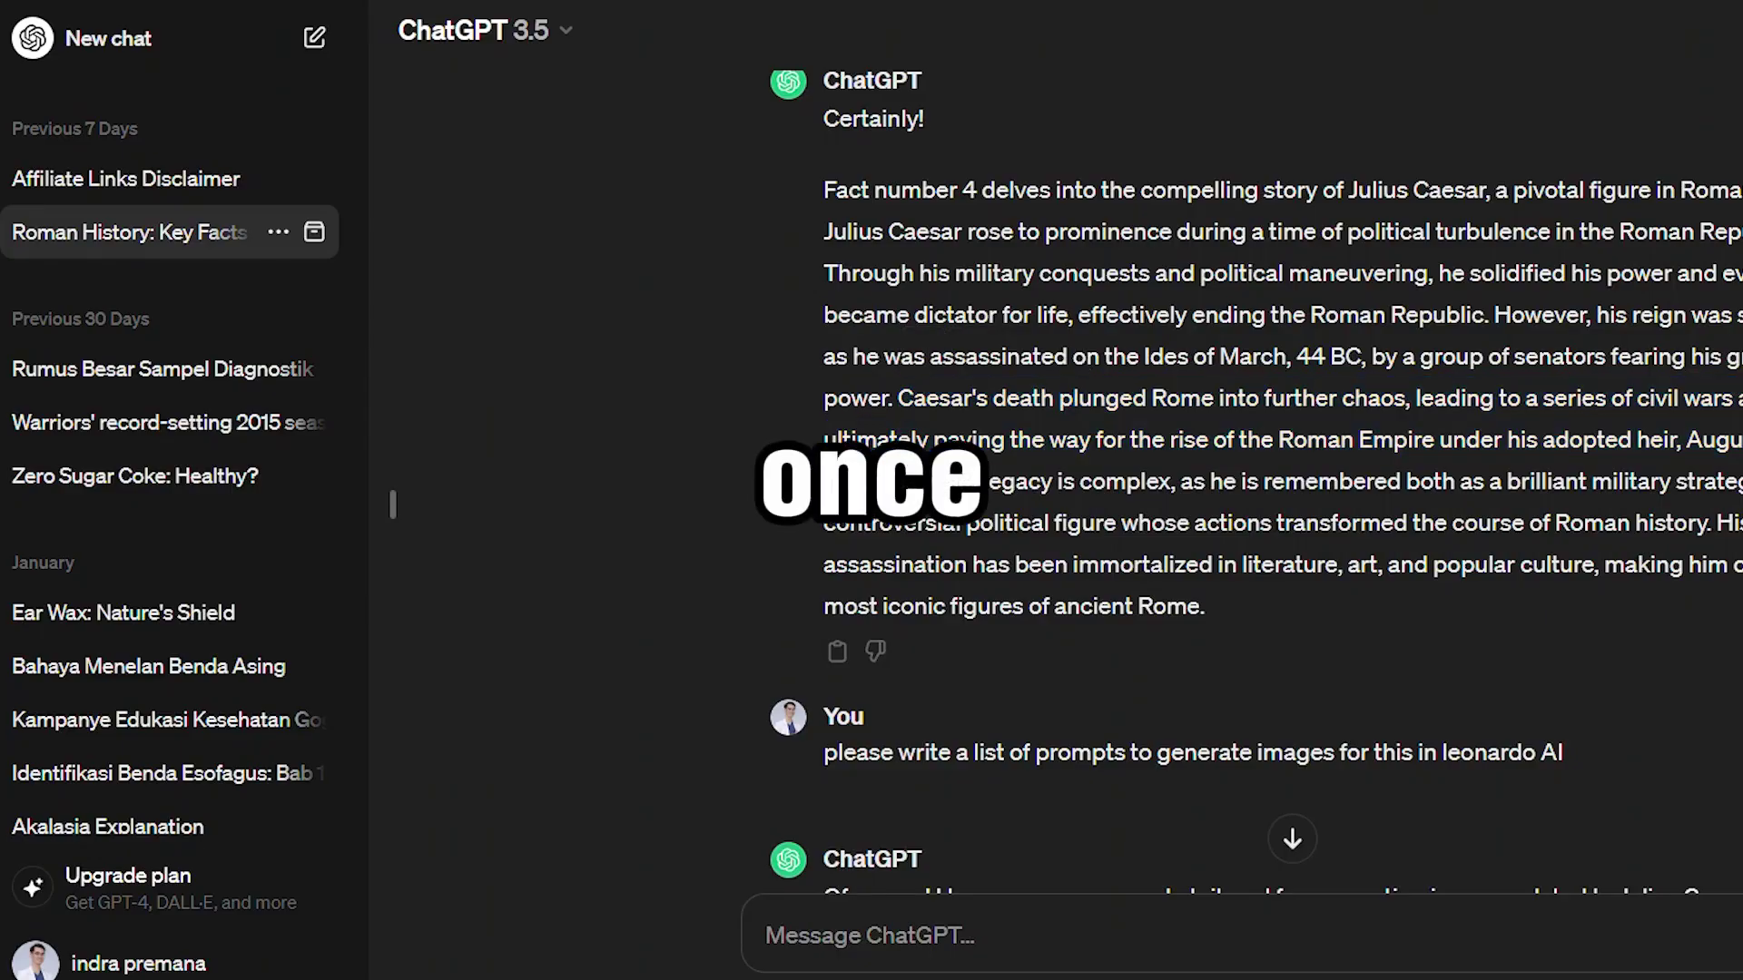
pyautogui.moveTo(825, 481); pyautogui.dragTo(1665, 523)
pyautogui.moveTo(1666, 523); pyautogui.dragTo(1711, 523)
pyautogui.write("Julius Caesar's legacy is complex, as he is remembered both as a brilliant military strategist and a controversial political figure whose actions transformed the course of Roman history.")
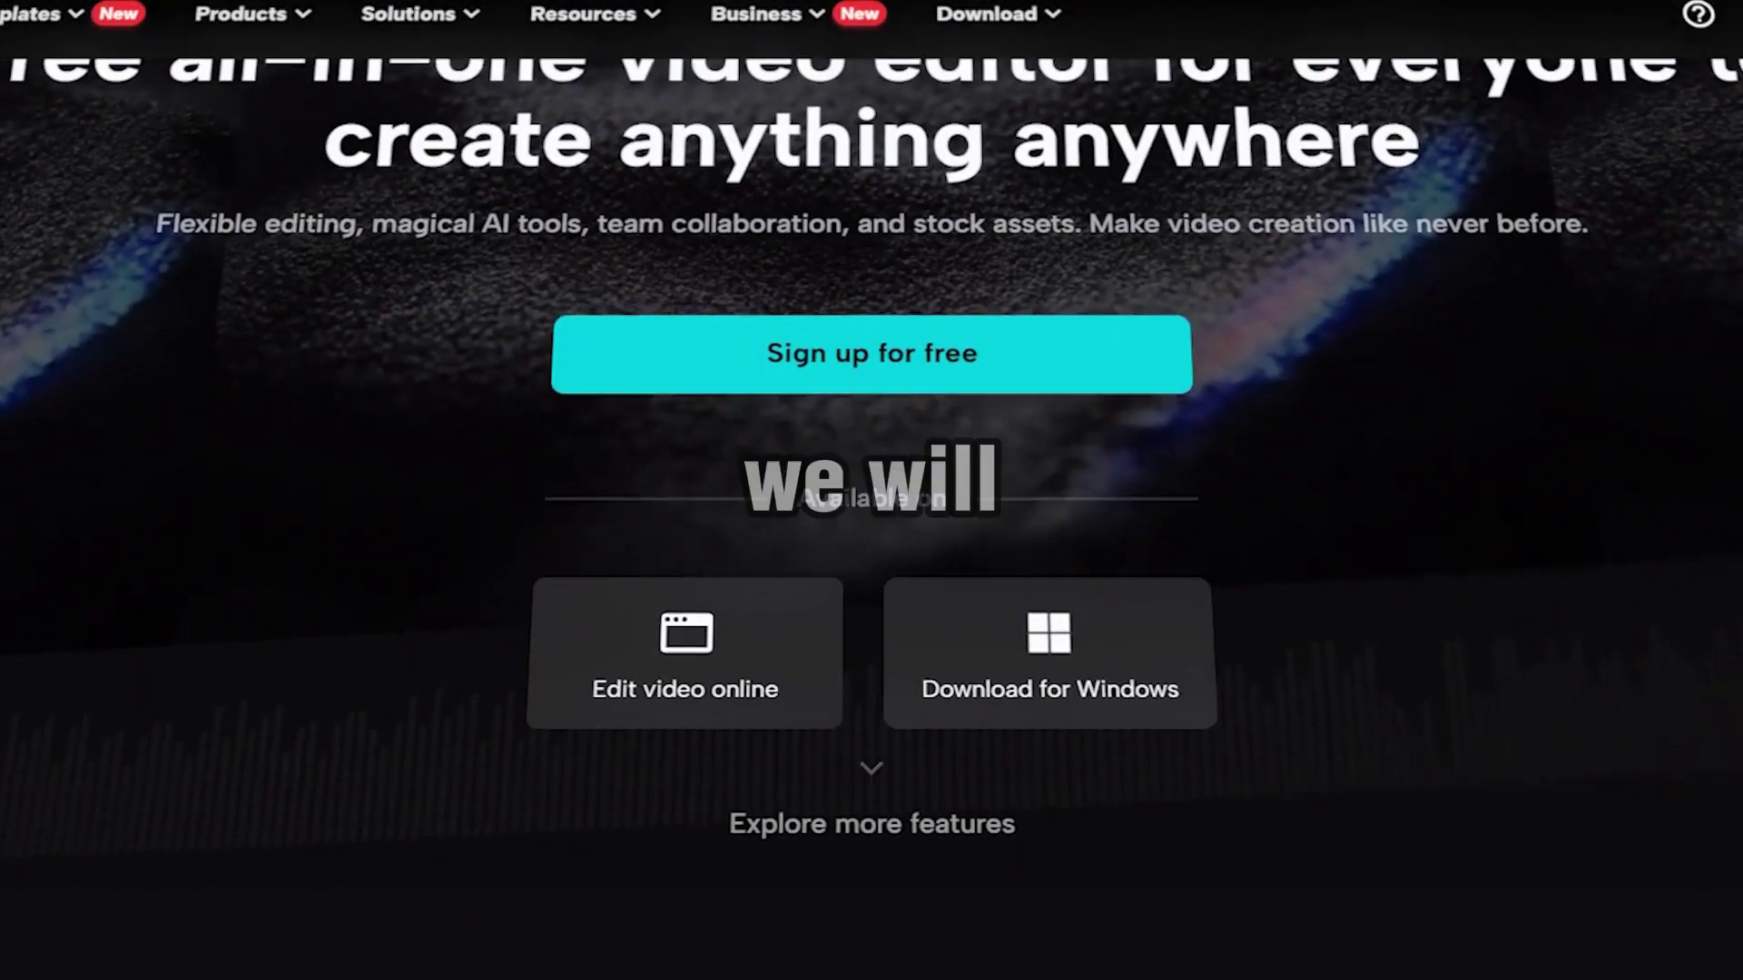
# Scroll the CapCut homepage through its templates and Smart tools sections.
pyautogui.scroll(-10, 872, 490)
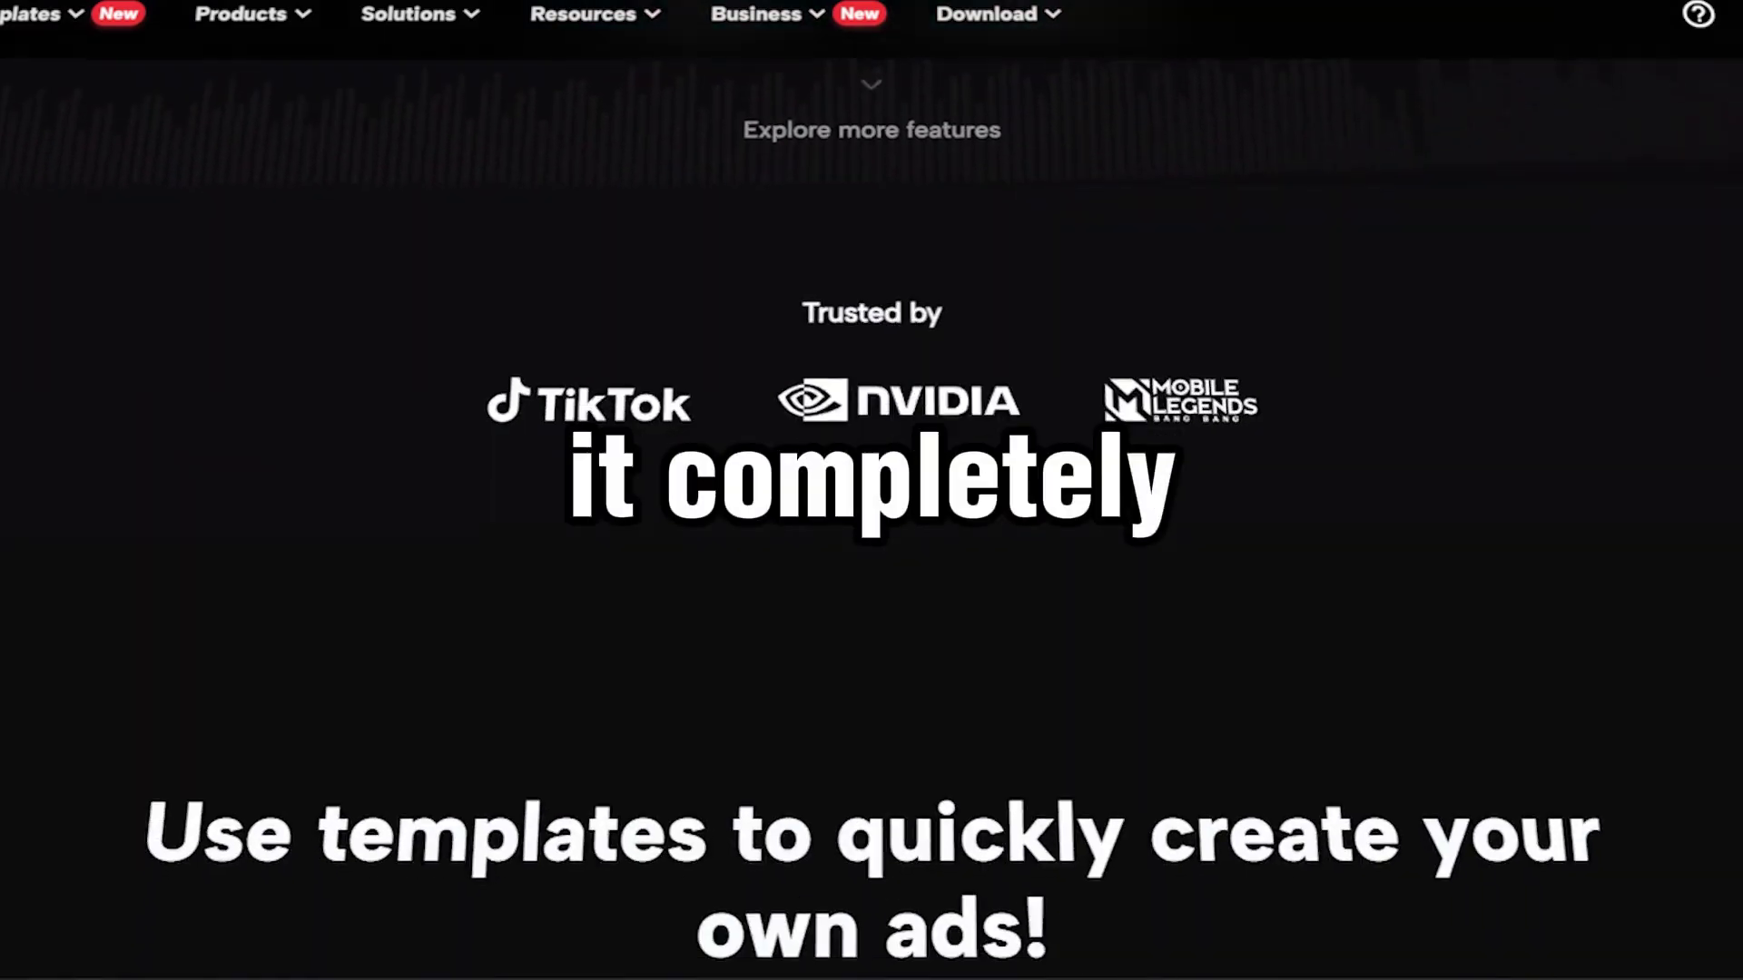
pyautogui.scroll(-12, 872, 490)
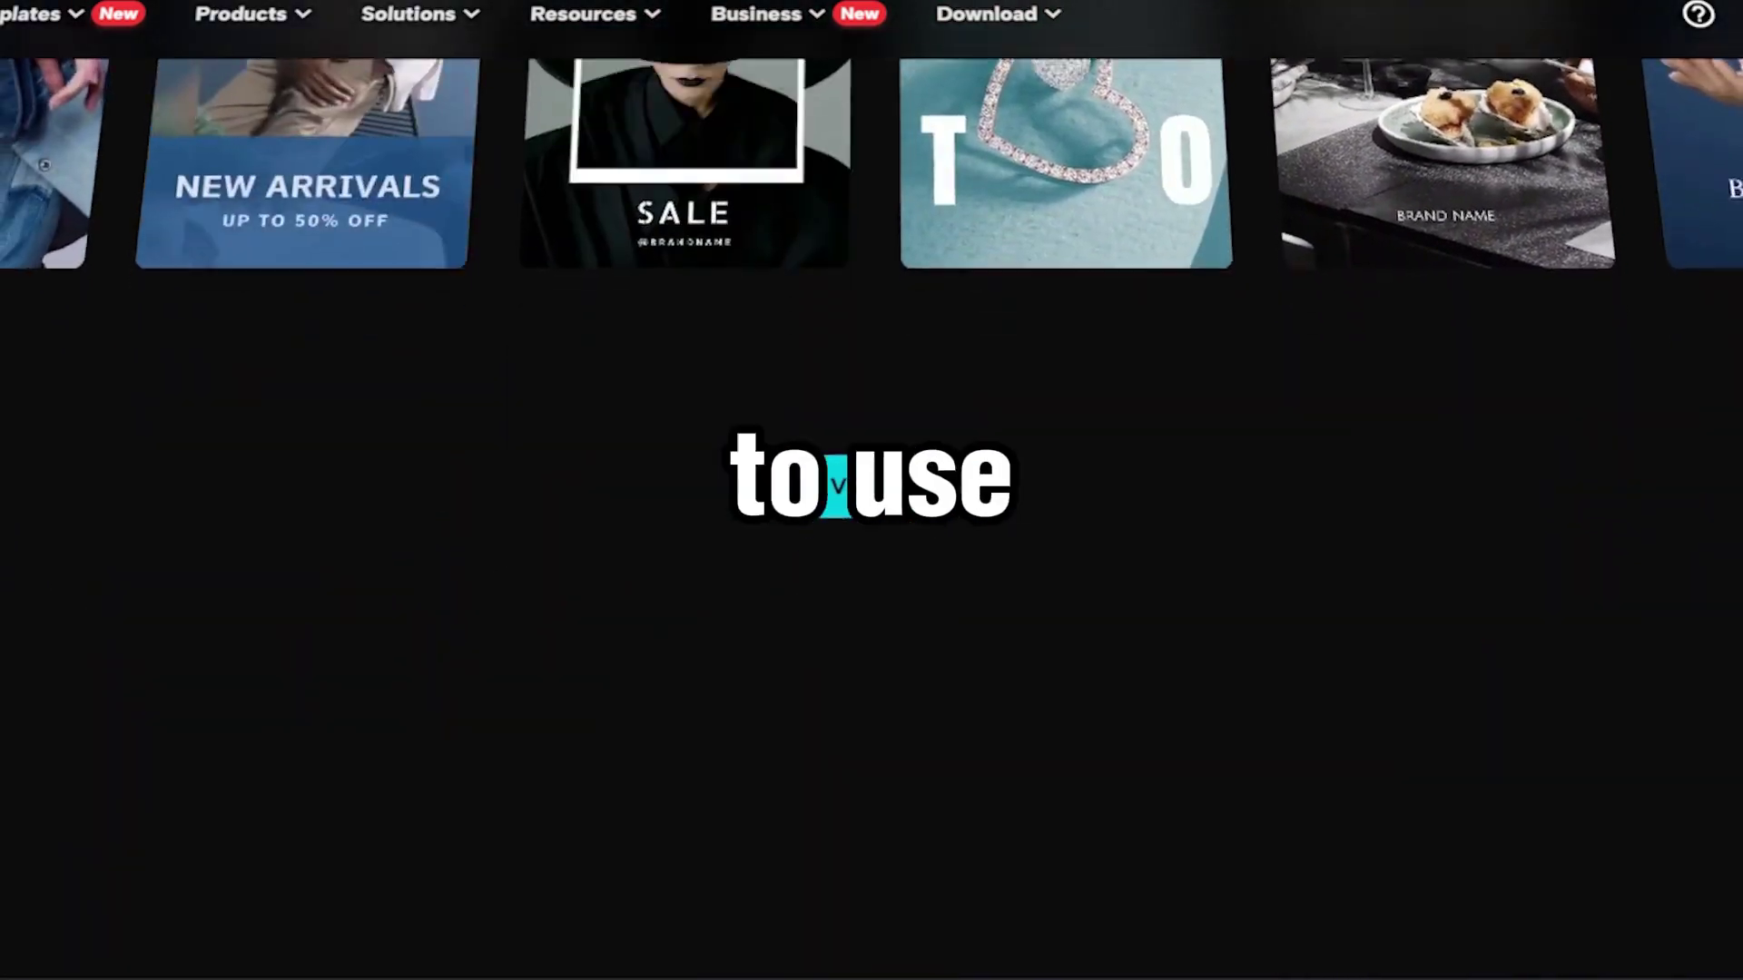
pyautogui.scroll(-12, 872, 490)
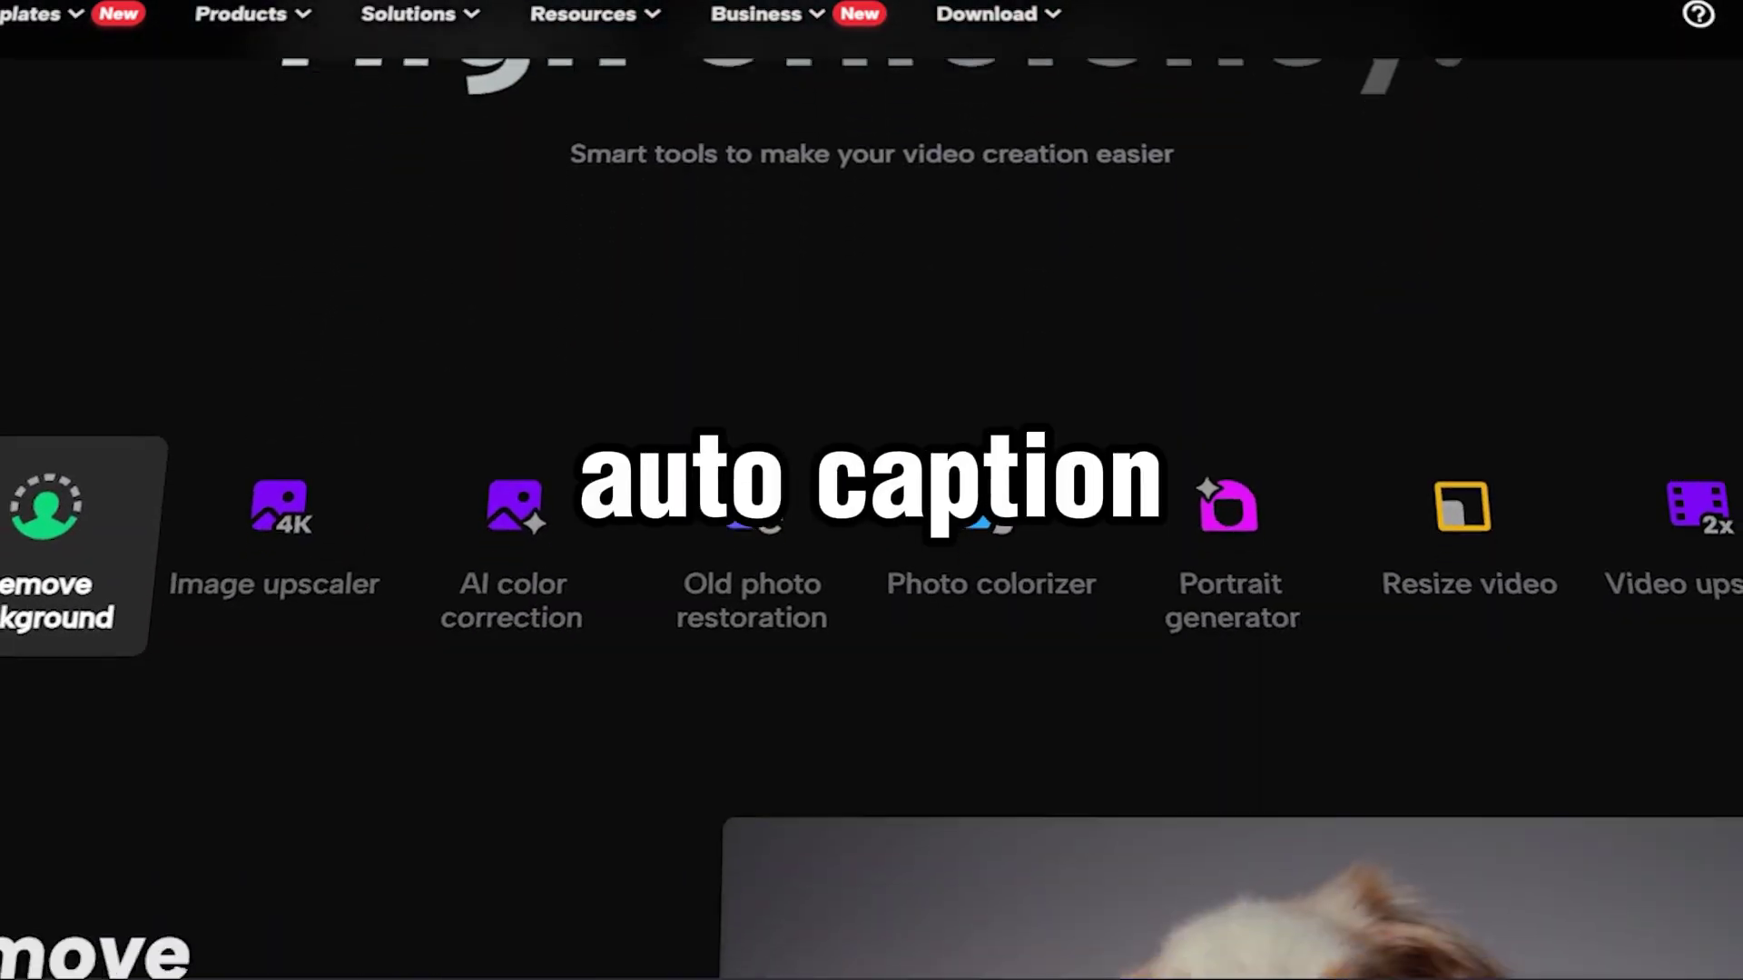
pyautogui.scroll(-4, 872, 490)
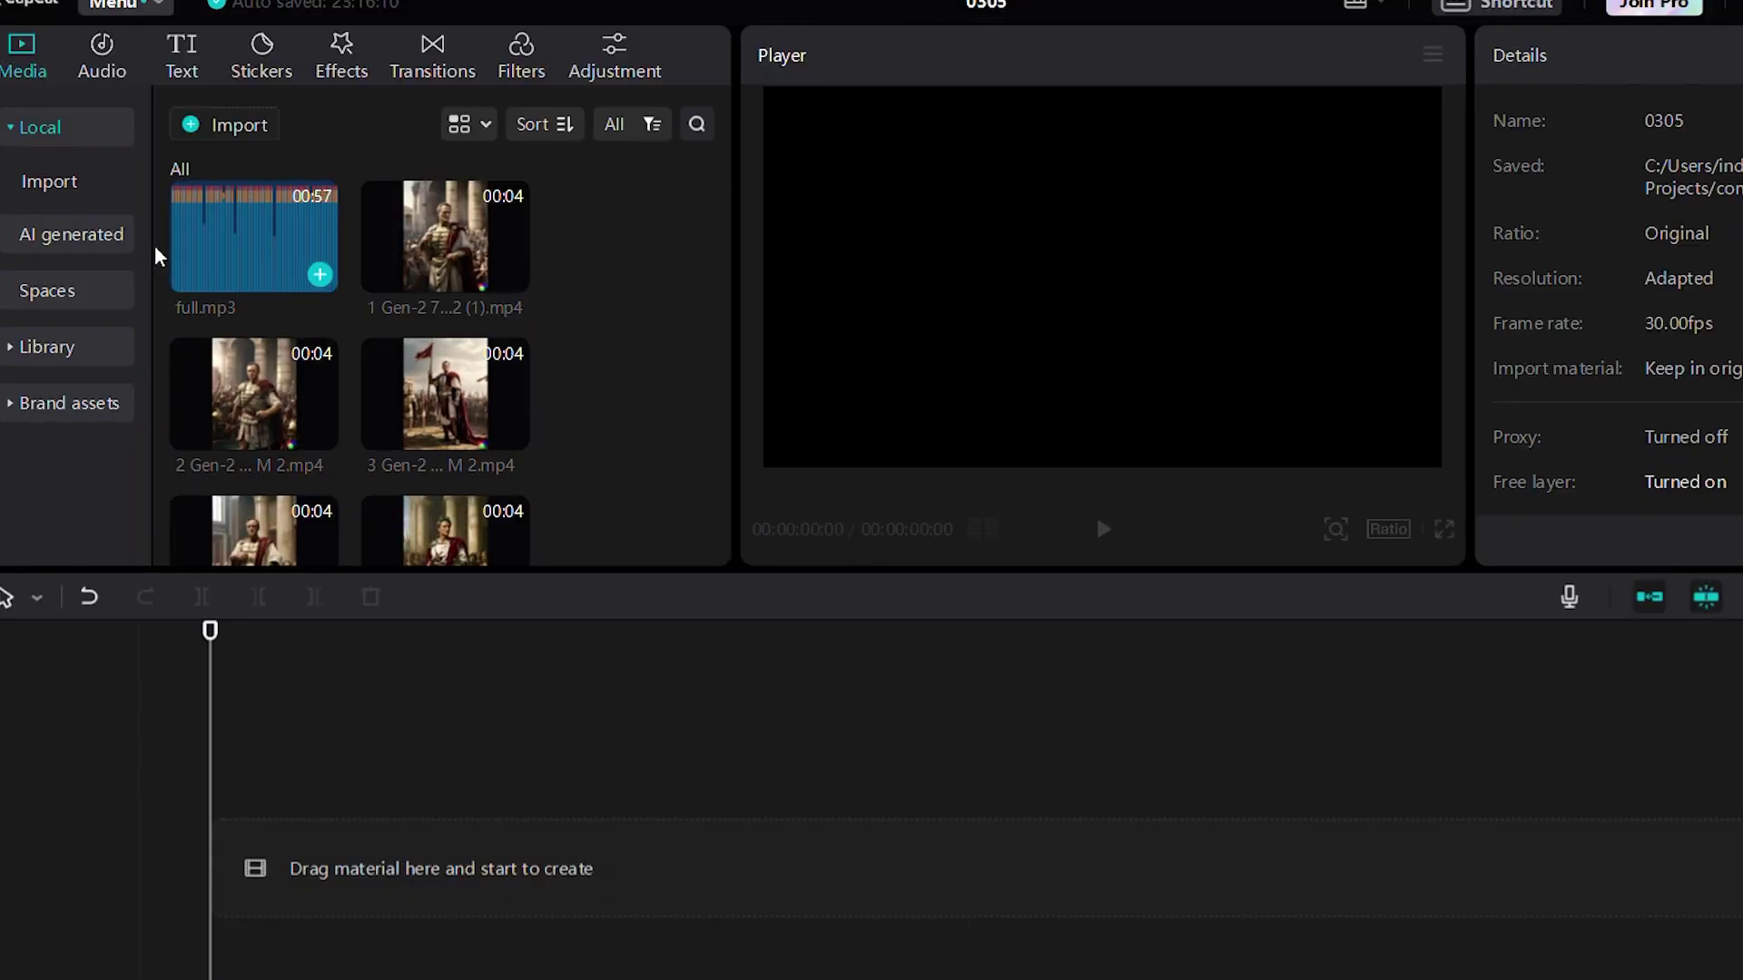
# Put full.mp3 on the timeline and set the project aspect ratio to 9:16.
pyautogui.moveTo(227, 254); pyautogui.dragTo(272, 948)
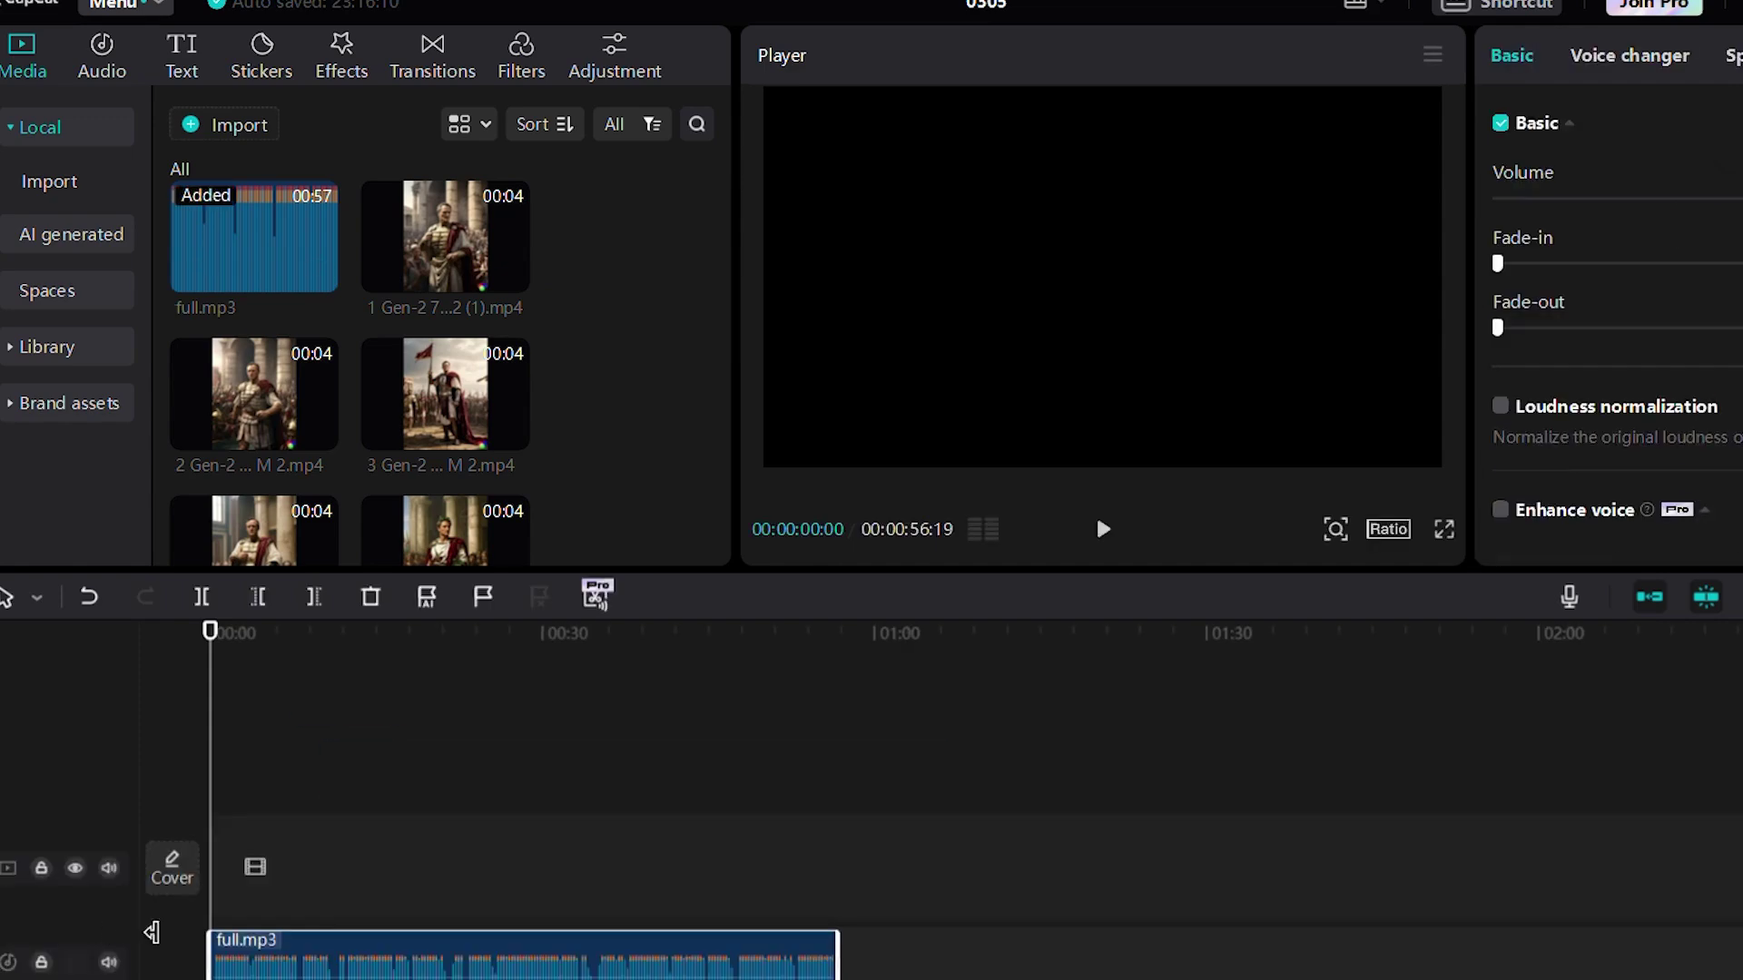
pyautogui.click(1403, 530)
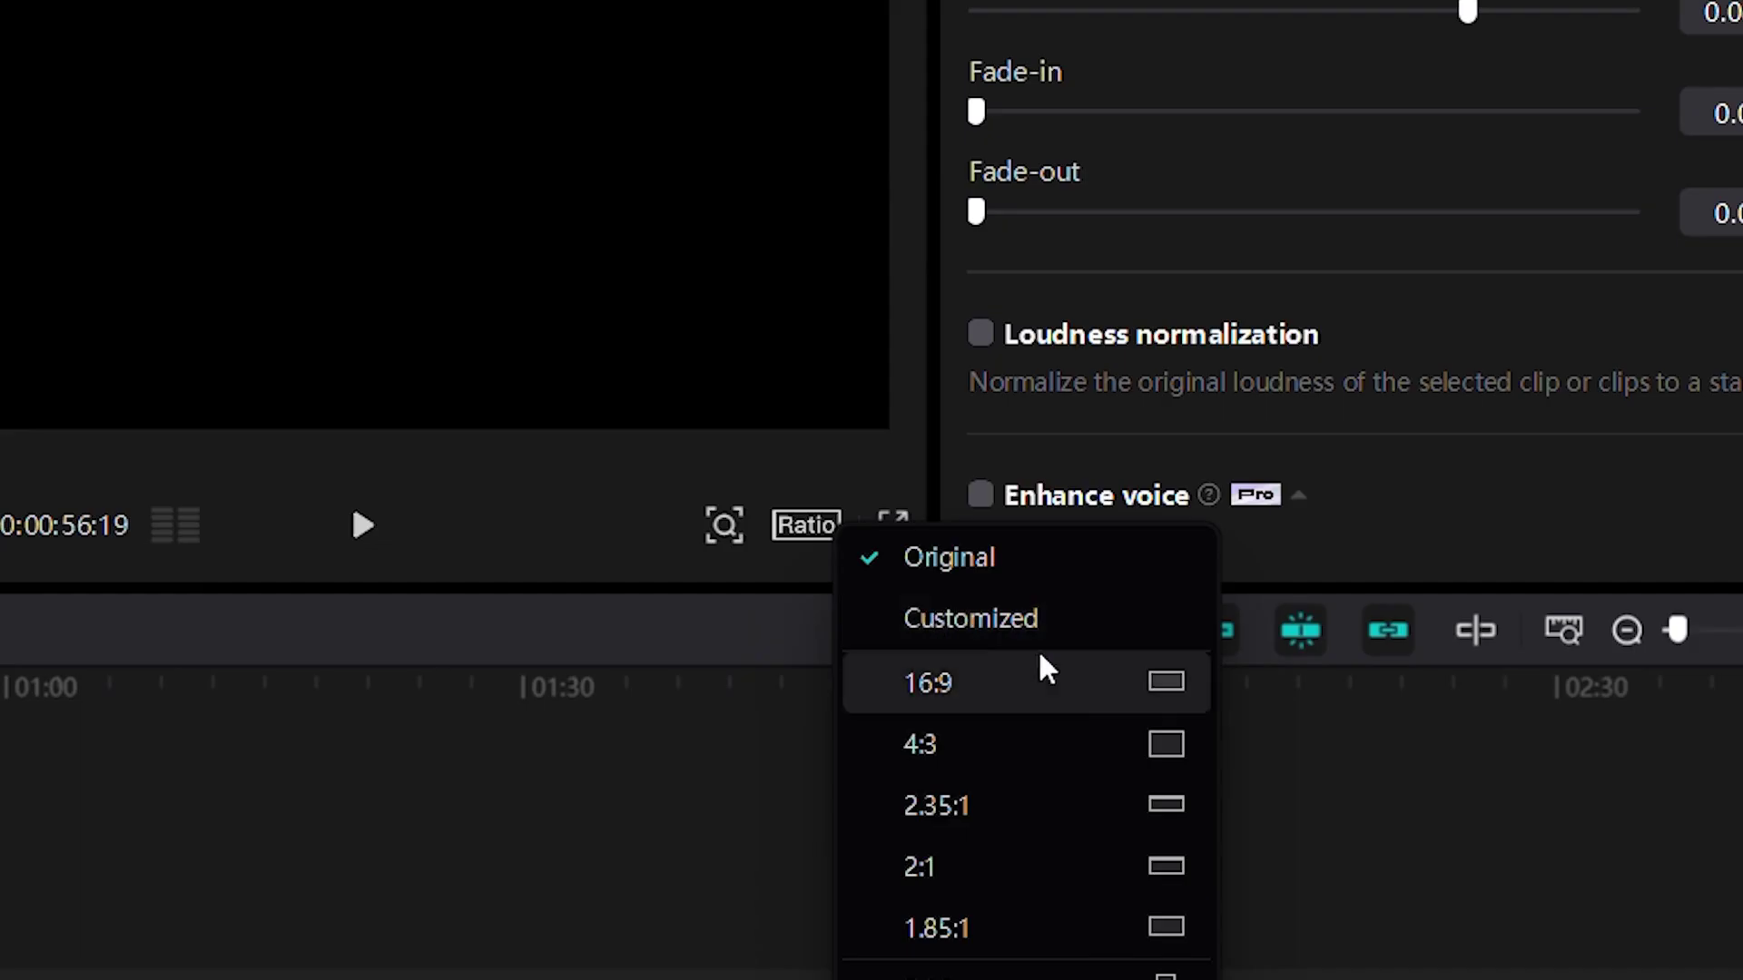
pyautogui.click(1111, 715)
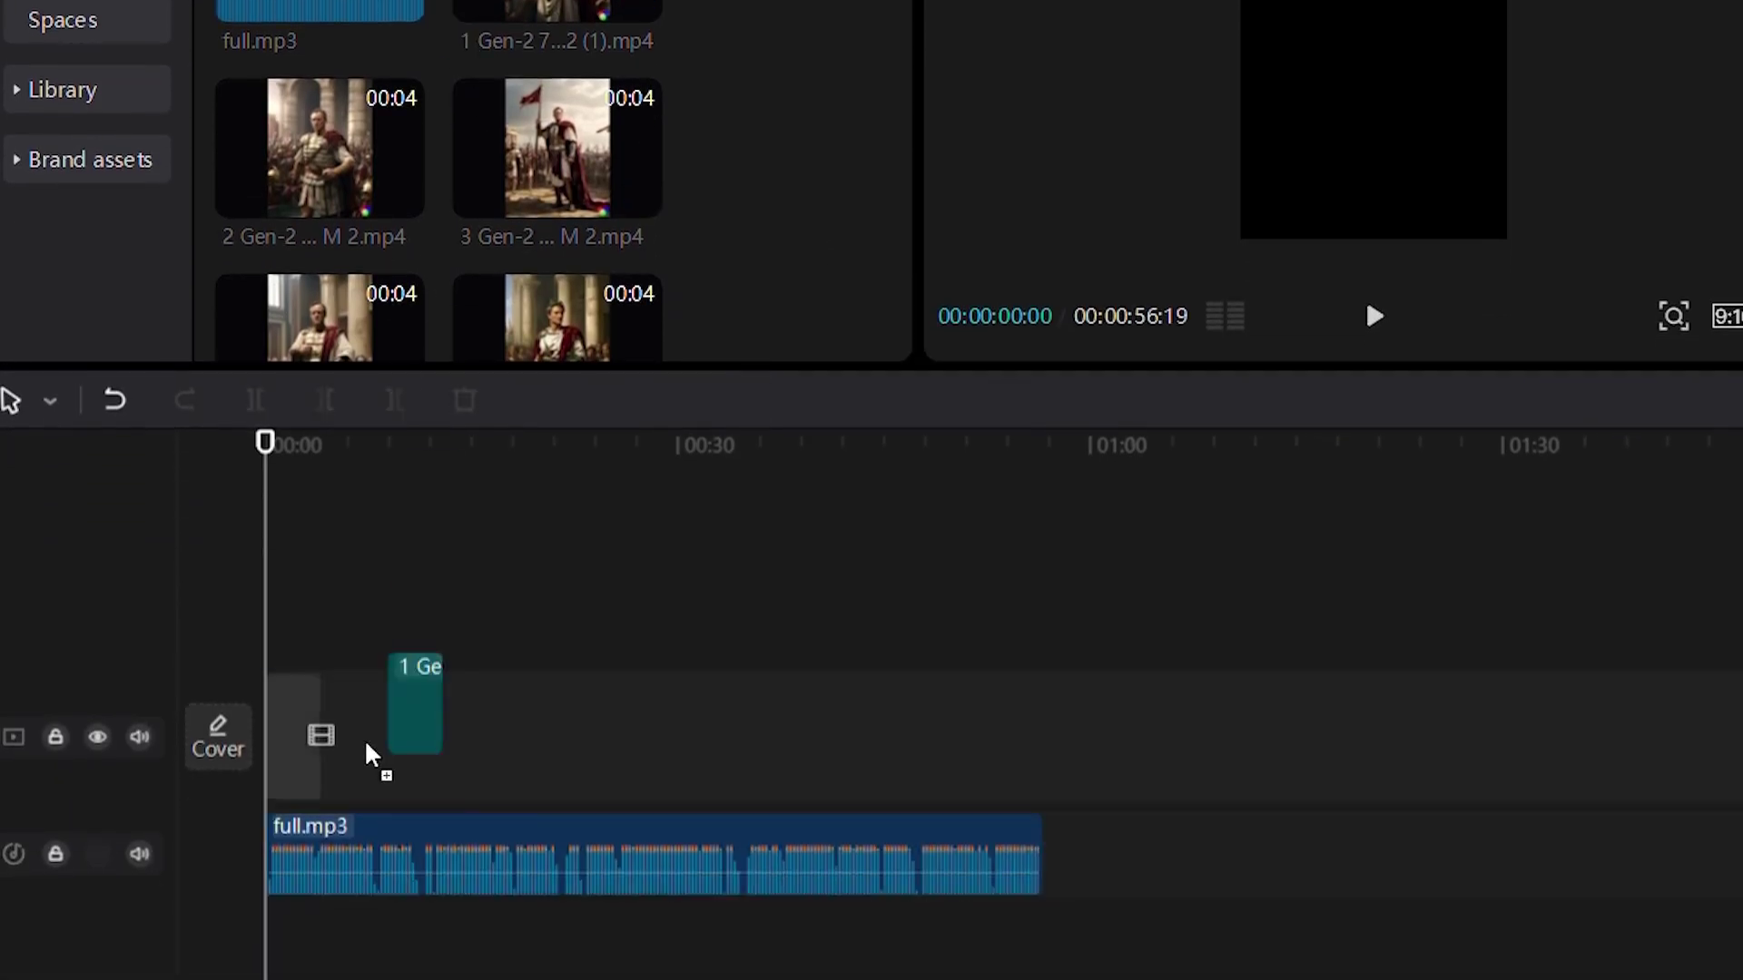
# Add the first five Gen-2 Caesar clips to the timeline in order.
pyautogui.moveTo(370, 753); pyautogui.dragTo(259, 754)
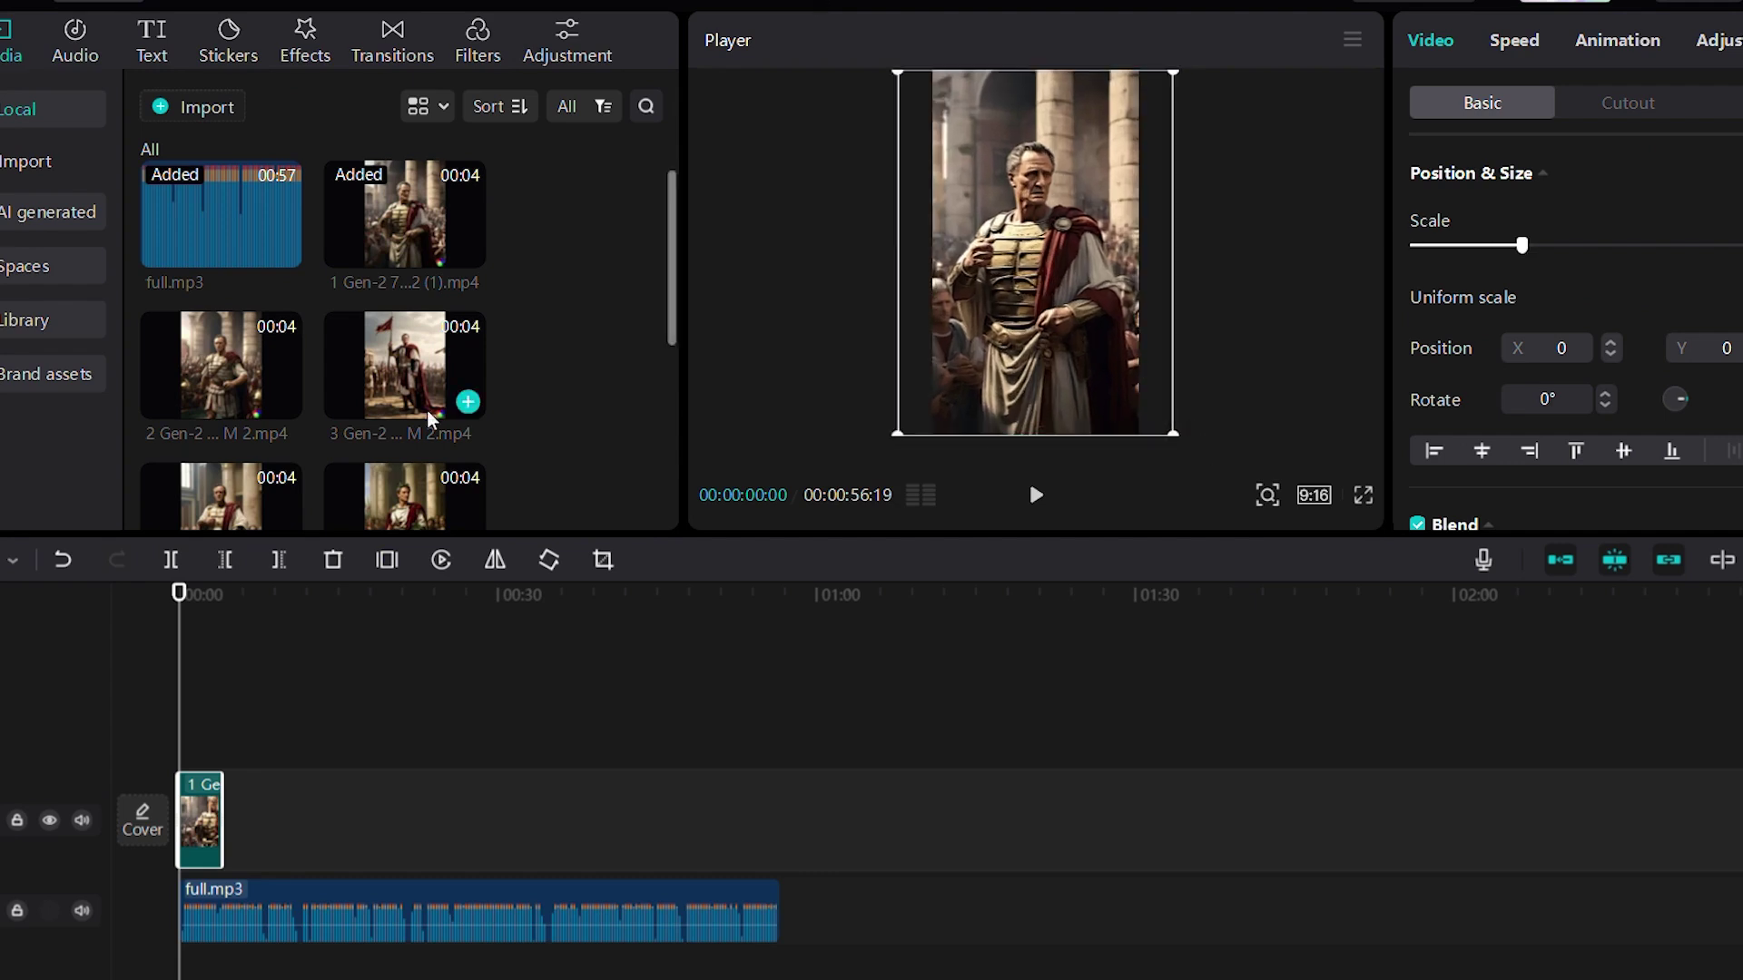
pyautogui.moveTo(218, 363); pyautogui.dragTo(288, 727)
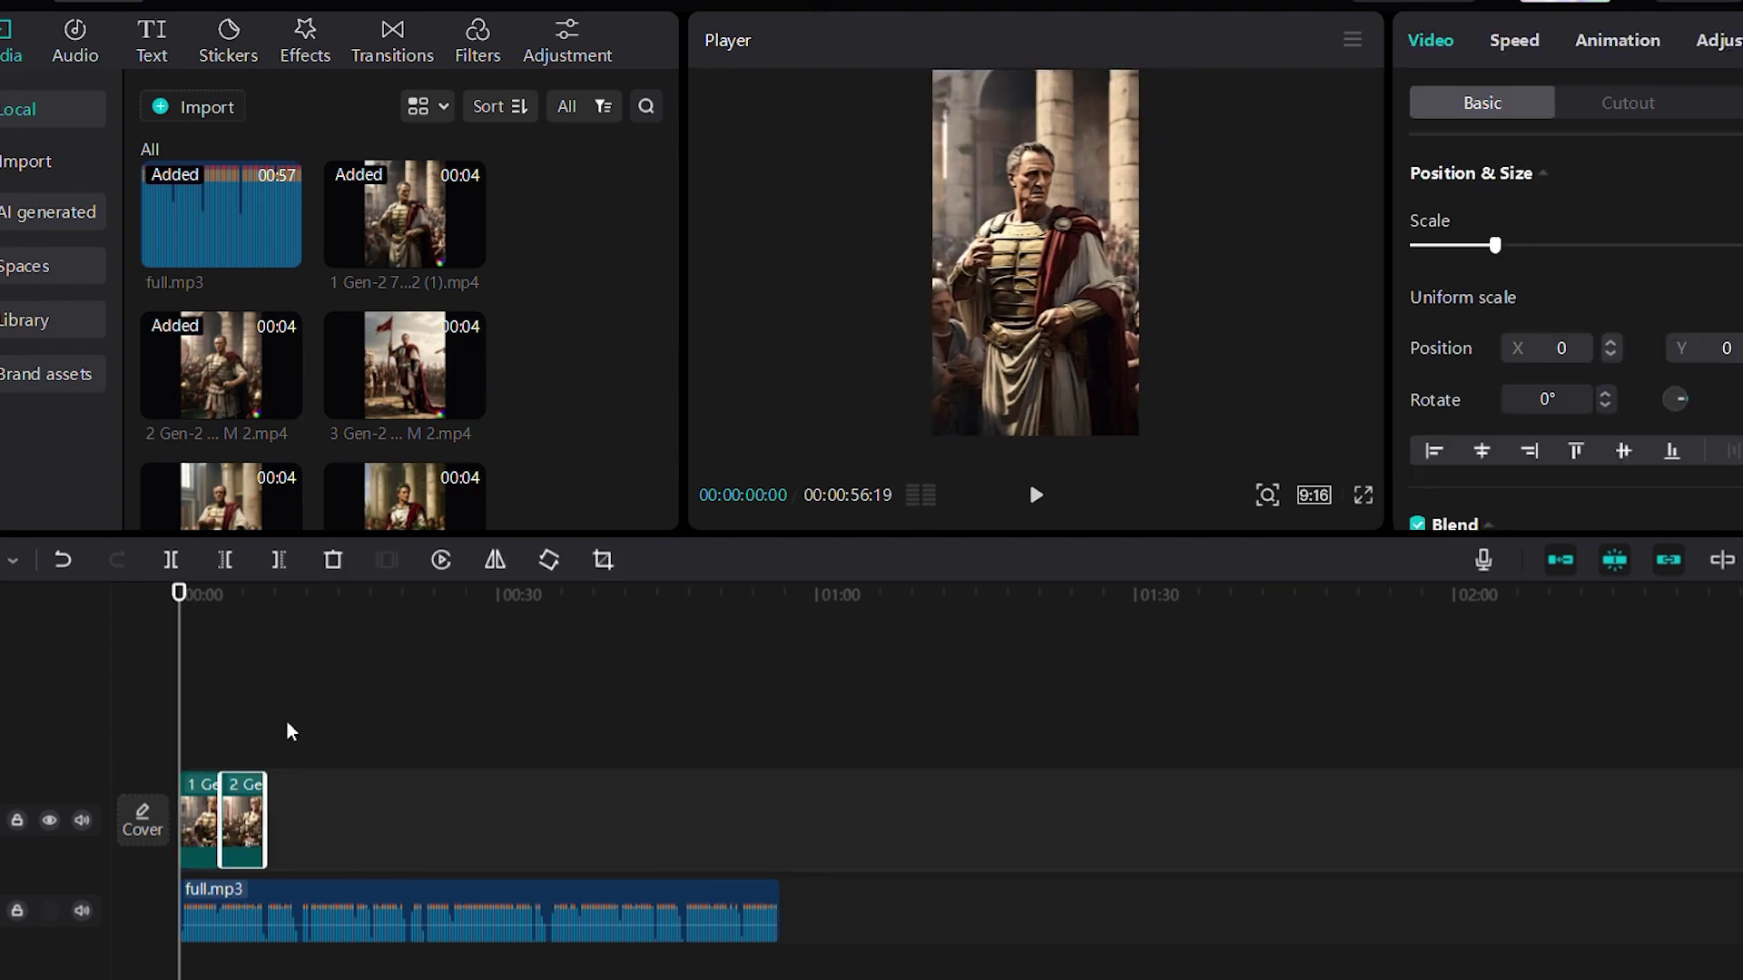
pyautogui.click(467, 402)
pyautogui.moveTo(266, 605); pyautogui.dragTo(365, 658)
pyautogui.scroll(-2, 227, 363)
pyautogui.click(285, 490)
pyautogui.click(467, 490)
# Scale the later clips, through clip 8 and the ninth, down to fit the vertical frame.
pyautogui.click(415, 816)
pyautogui.moveTo(1173, 434); pyautogui.dragTo(1123, 380)
pyautogui.click(439, 817)
pyautogui.click(503, 817)
pyautogui.press('Down')
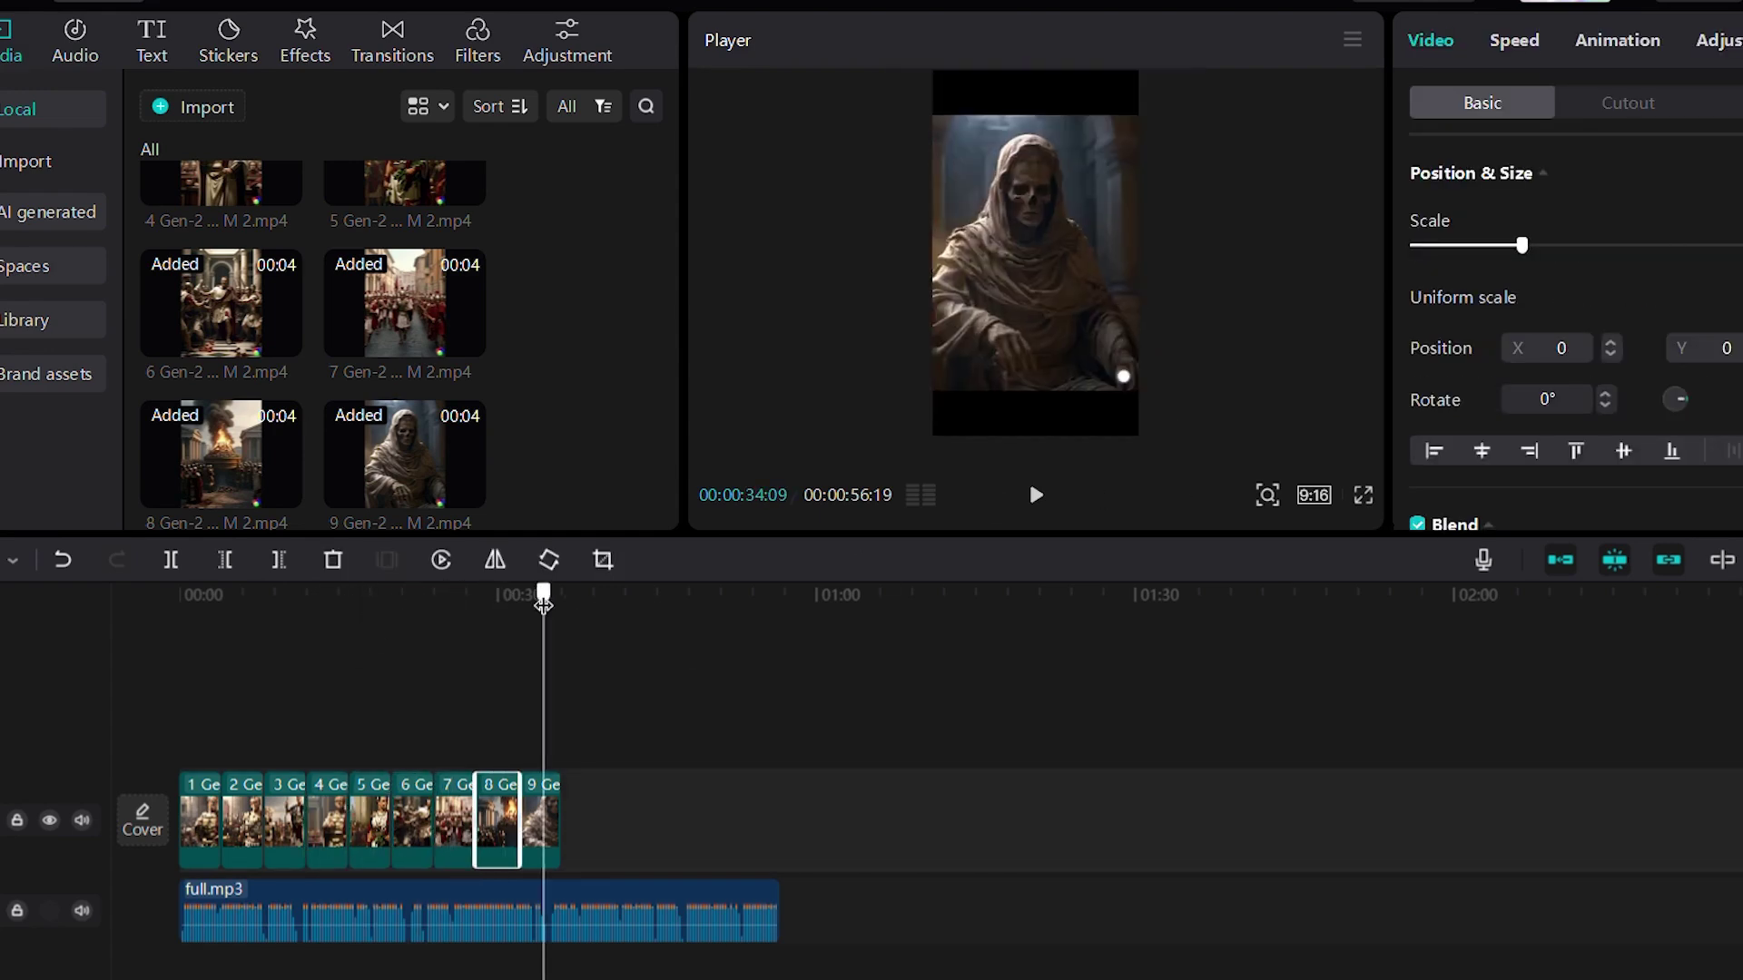
pyautogui.click(825, 90)
# Add the Clear filter and stretch it across all nine Caesar clips, then preview the result.
pyautogui.press('Home')
pyautogui.click(481, 53)
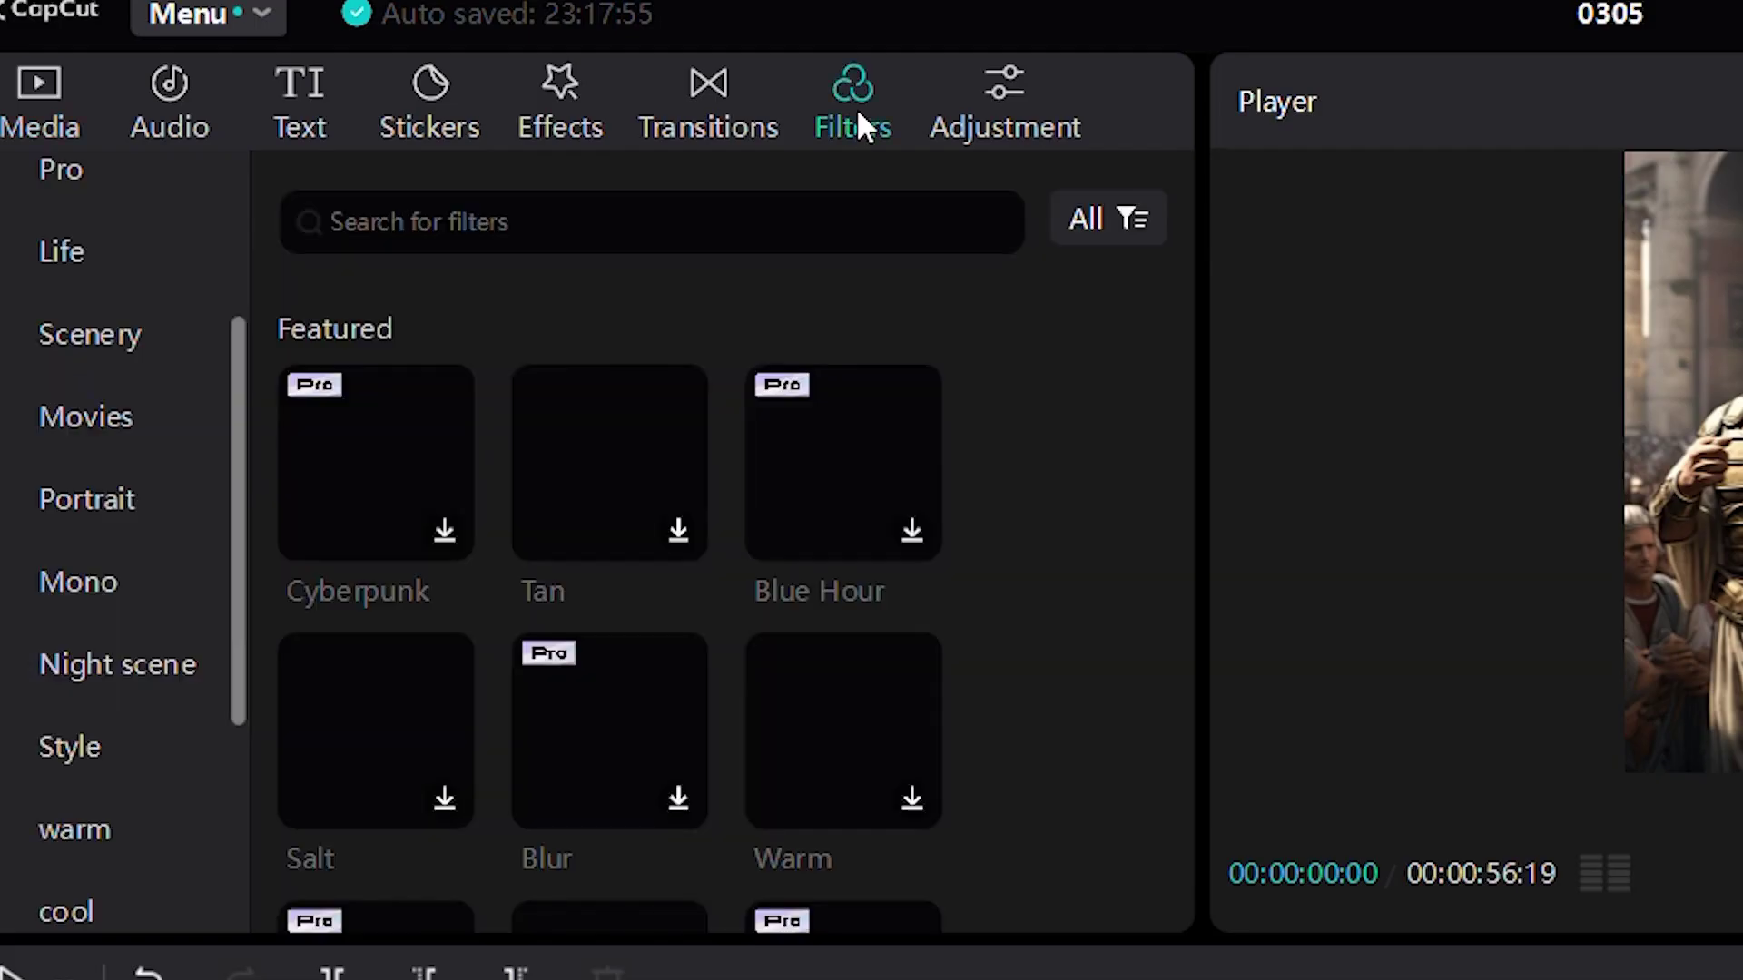
pyautogui.write('clear')
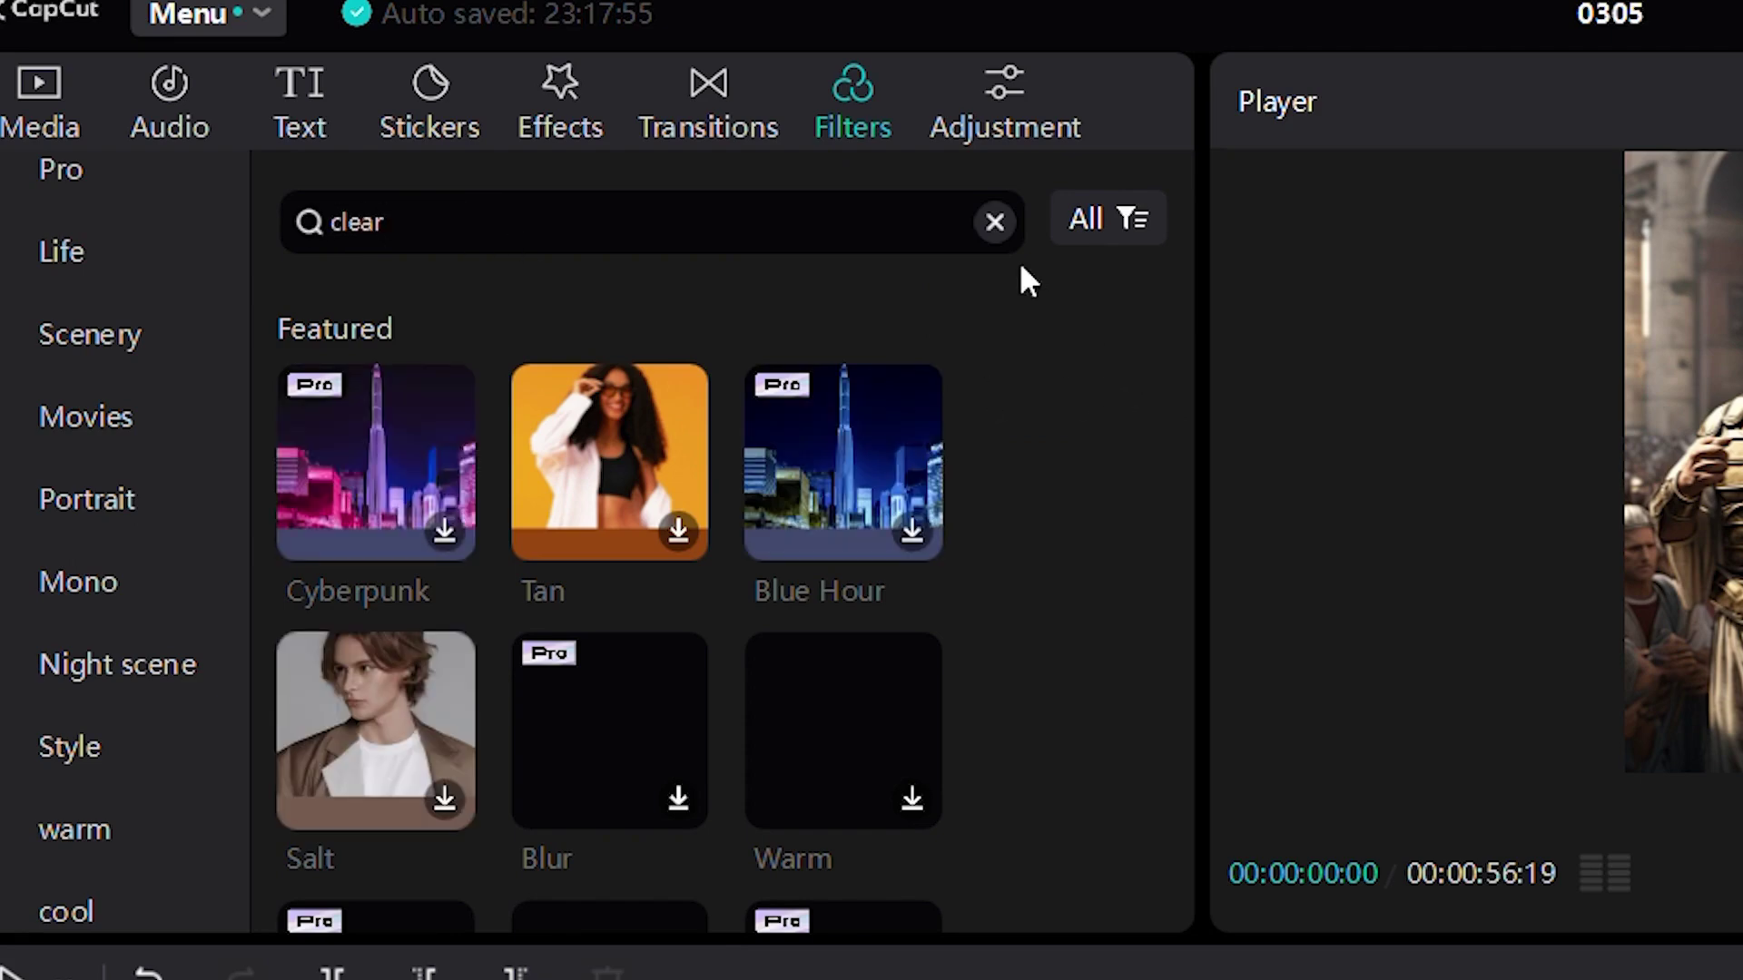
pyautogui.press('Return')
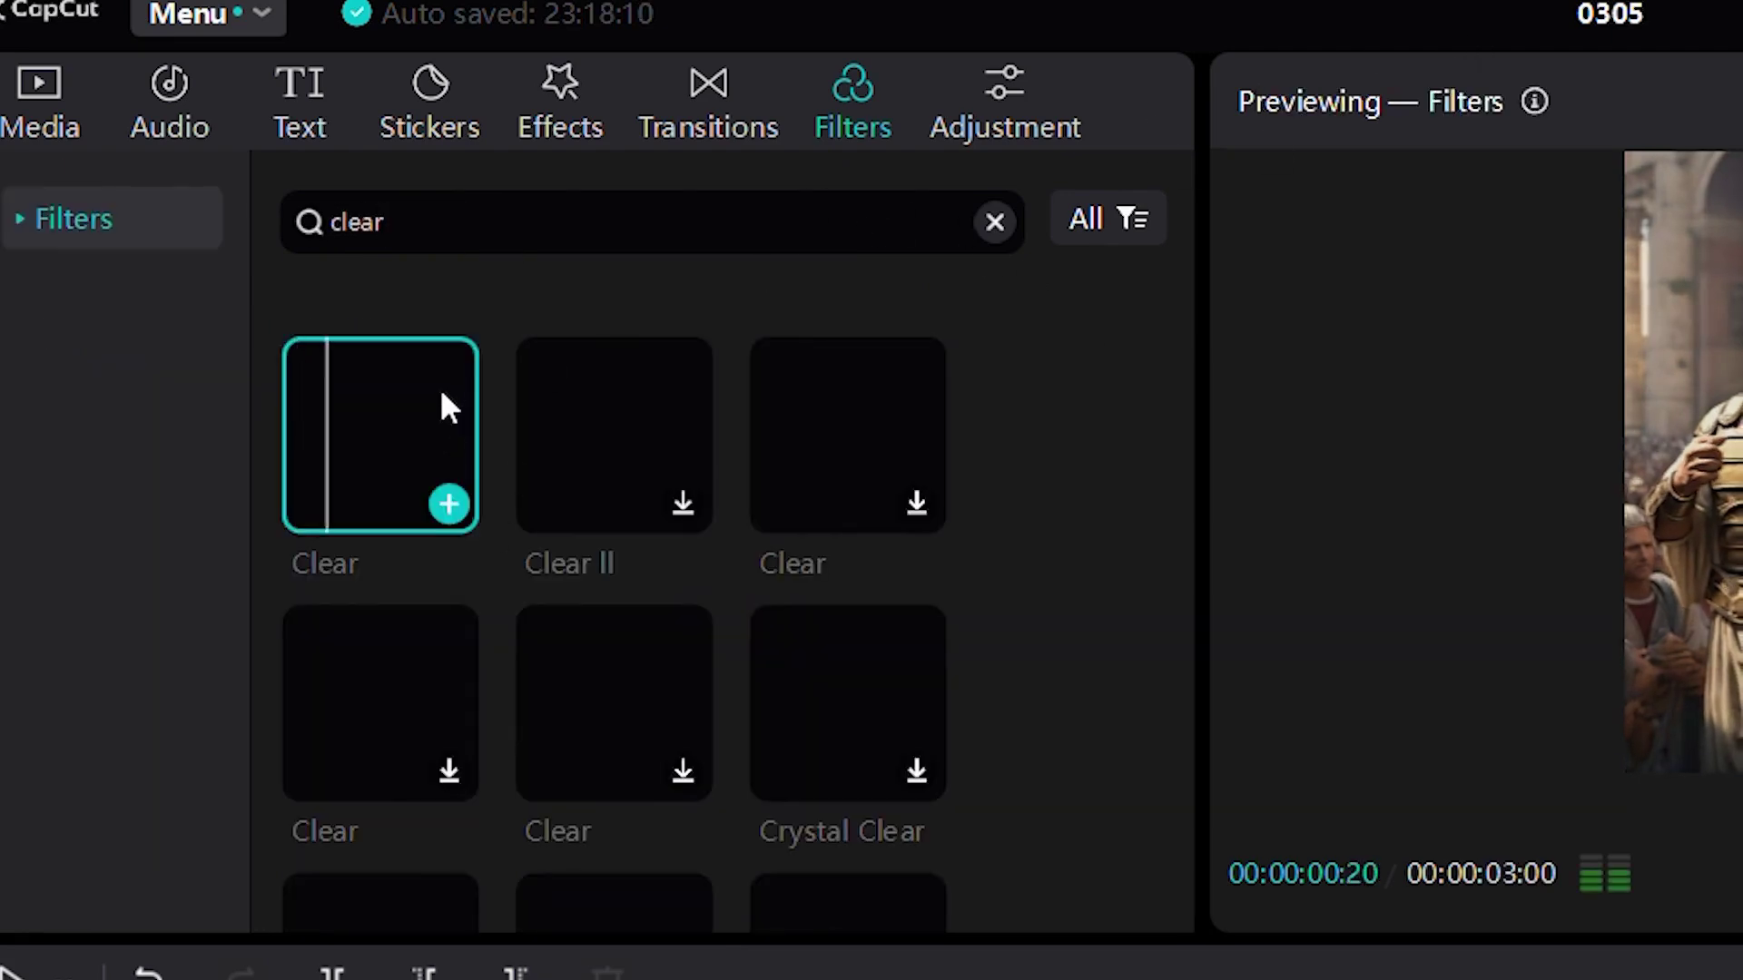
pyautogui.moveTo(439, 400); pyautogui.dragTo(354, 549)
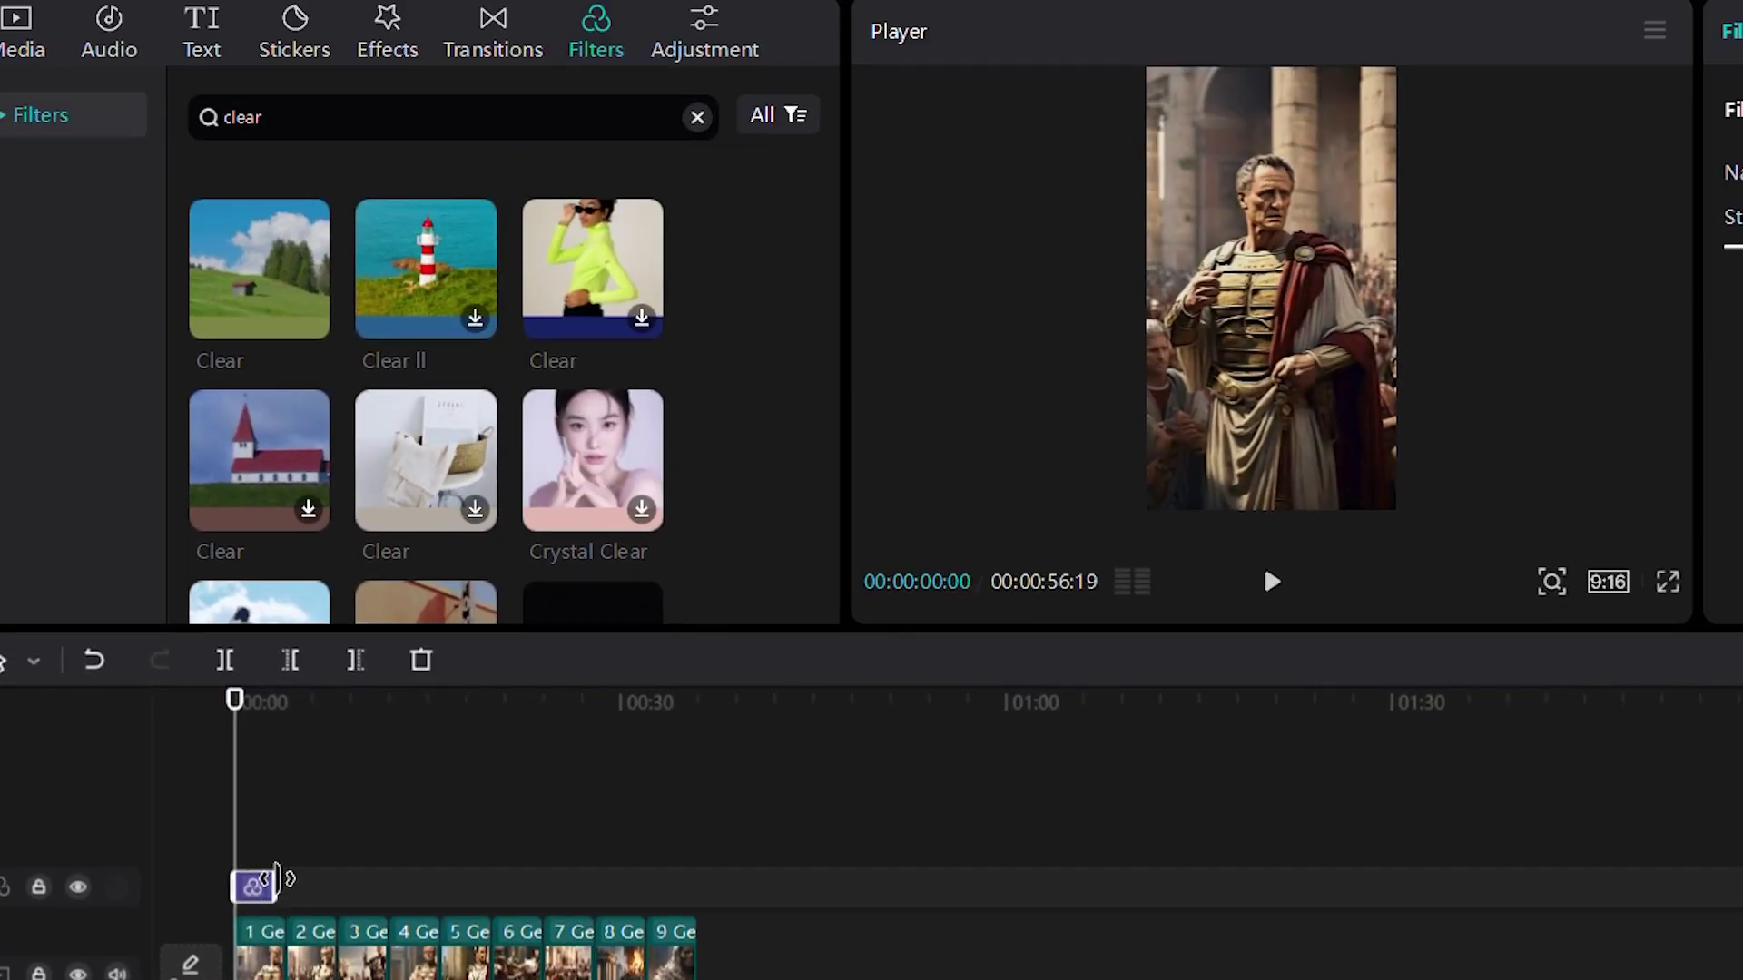
pyautogui.moveTo(292, 869); pyautogui.dragTo(715, 871)
pyautogui.moveTo(383, 738); pyautogui.dragTo(223, 767)
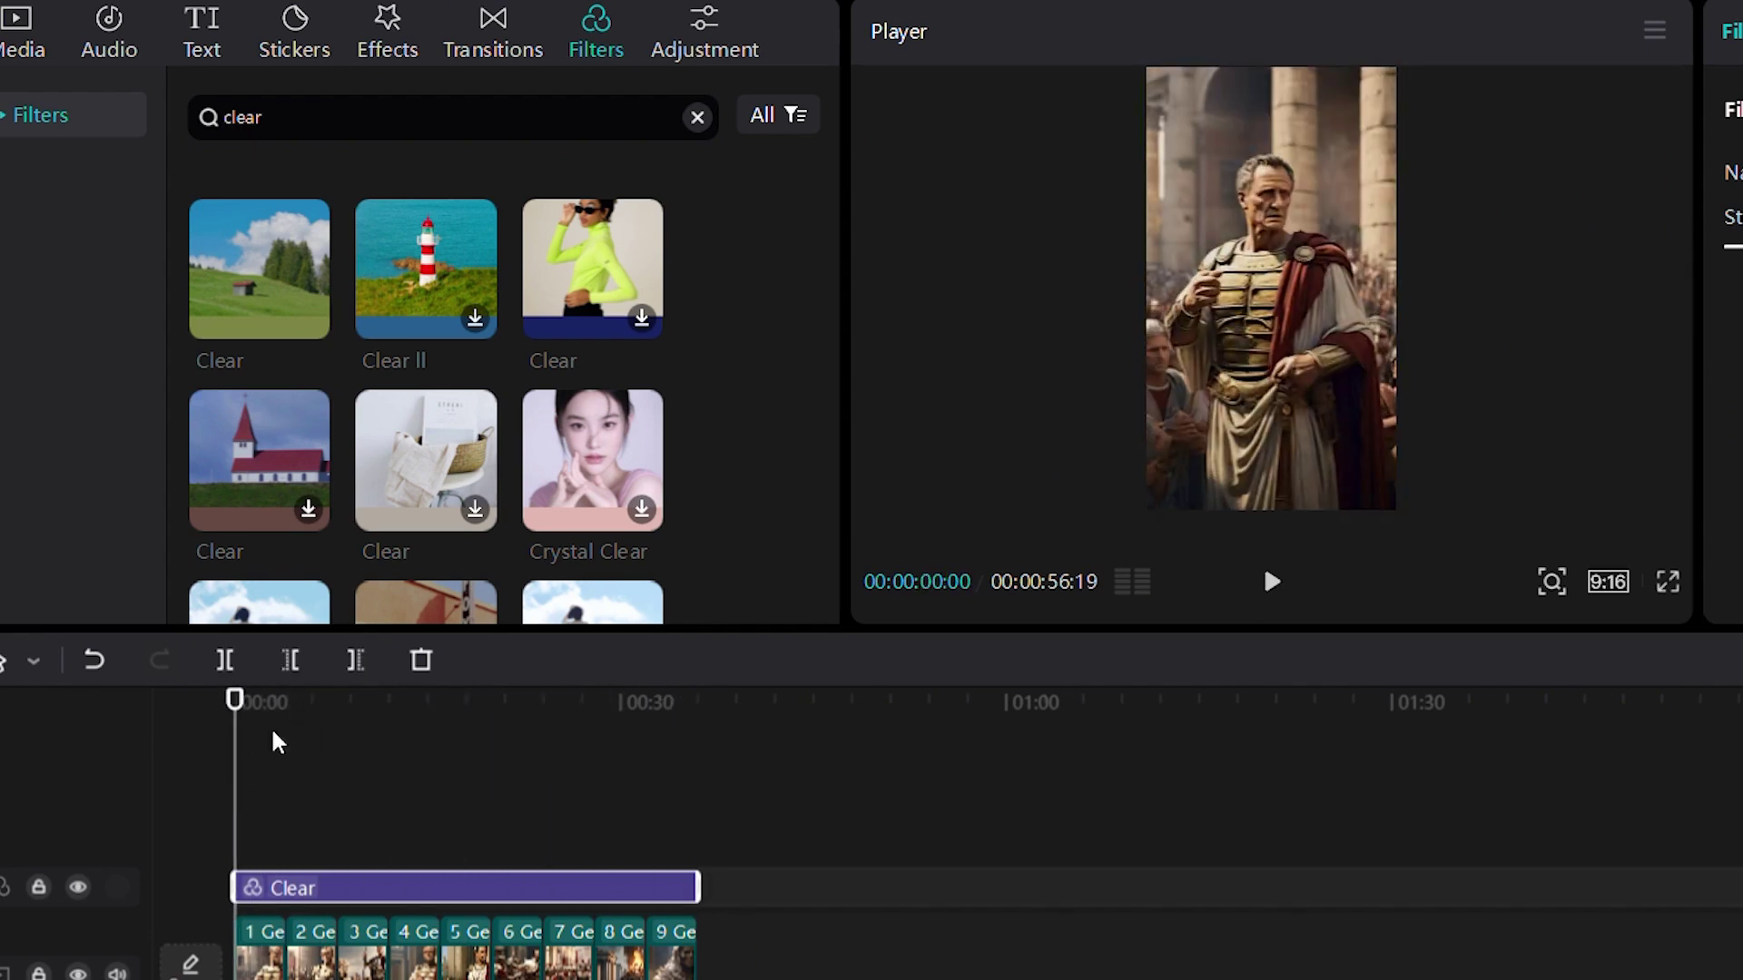
pyautogui.click(697, 117)
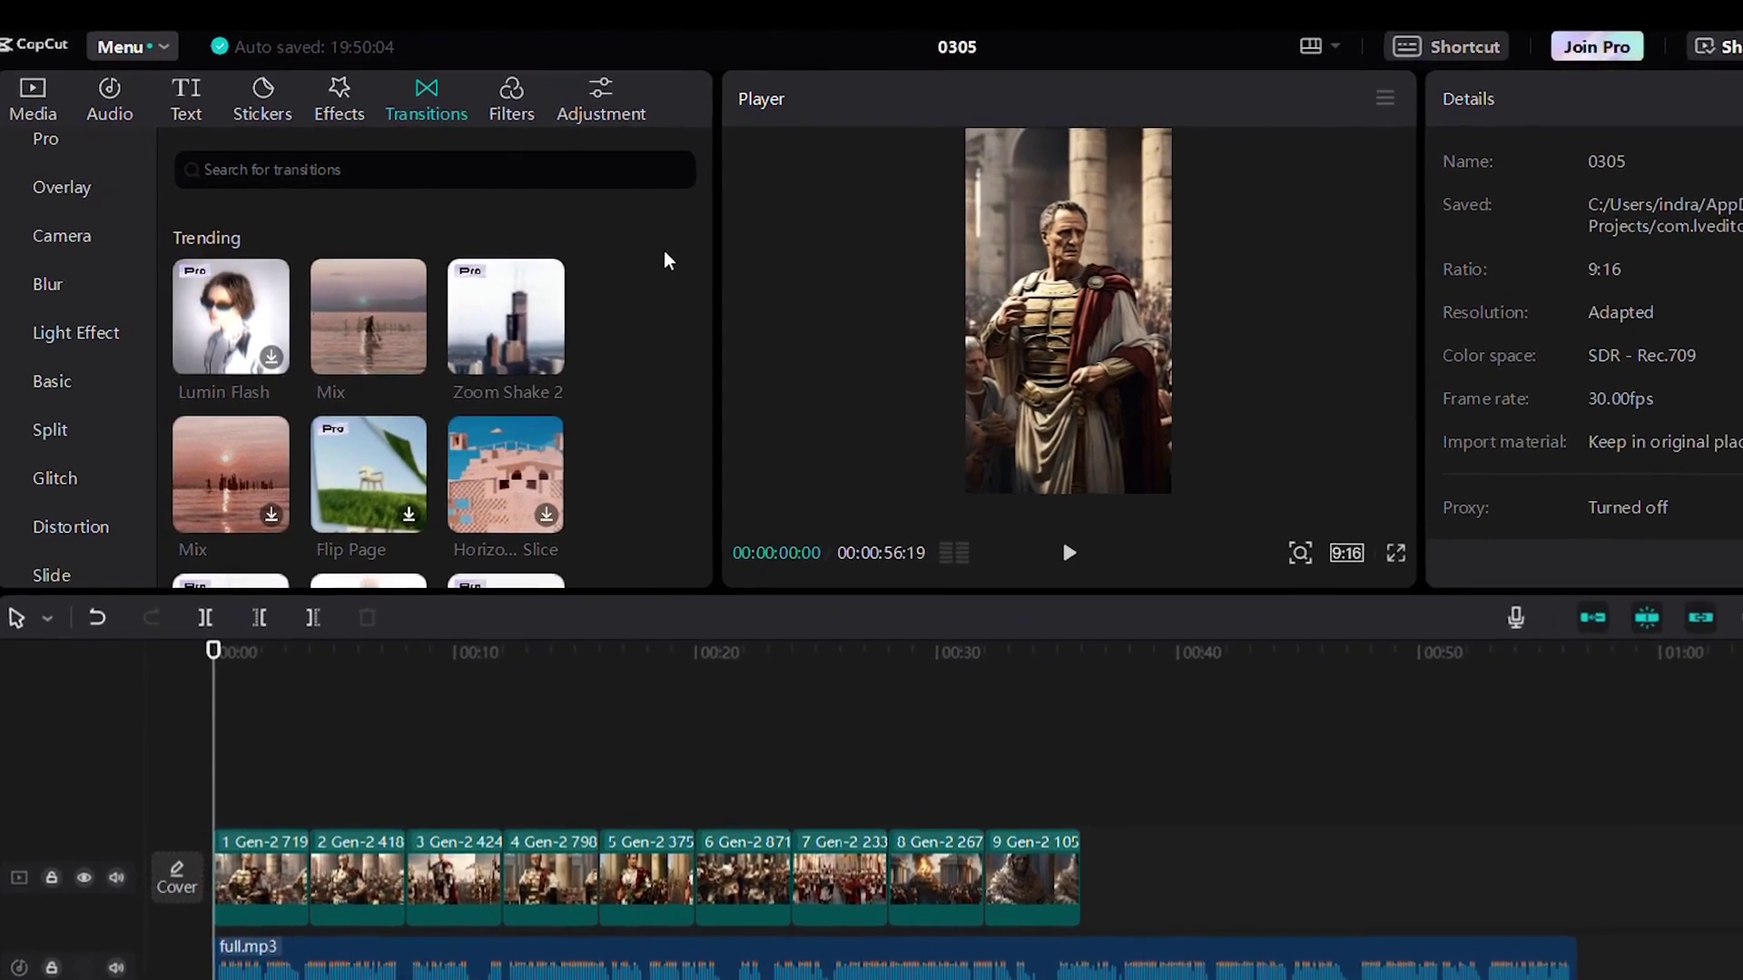
# Add whoosh and rotate transitions between the Caesar clips and preview them.
pyautogui.scroll(-2, 582, 232)
pyautogui.scroll(-15, 759, 286)
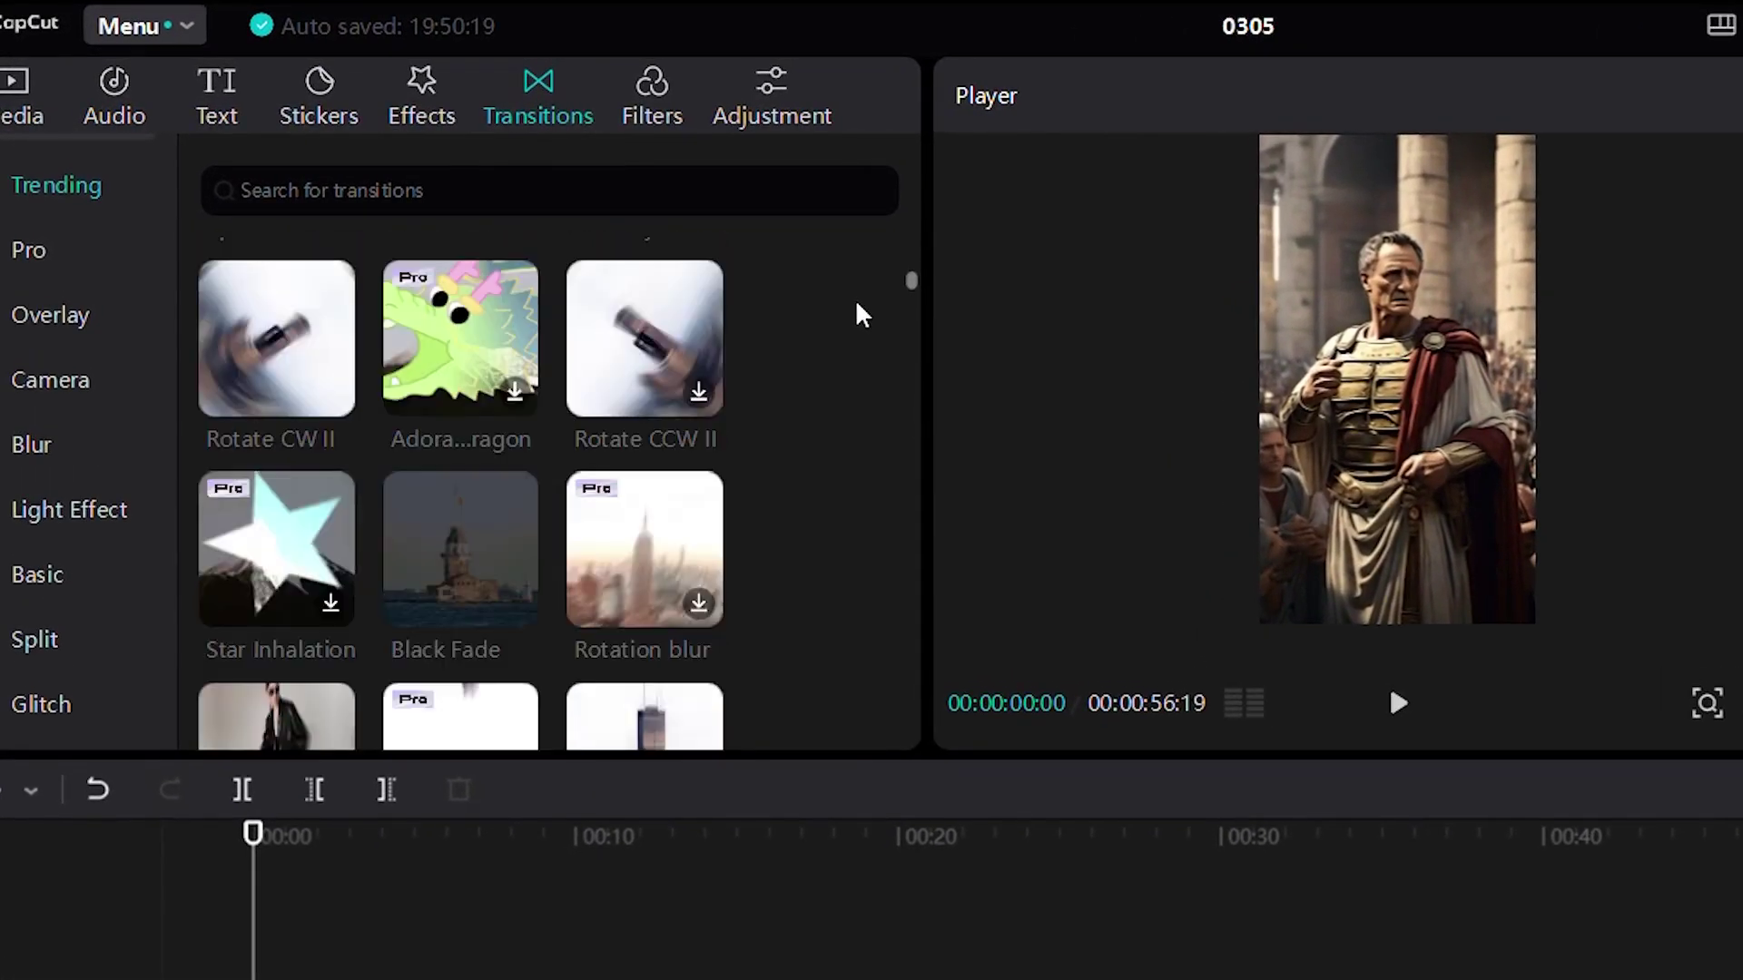
pyautogui.scroll(-20, 860, 314)
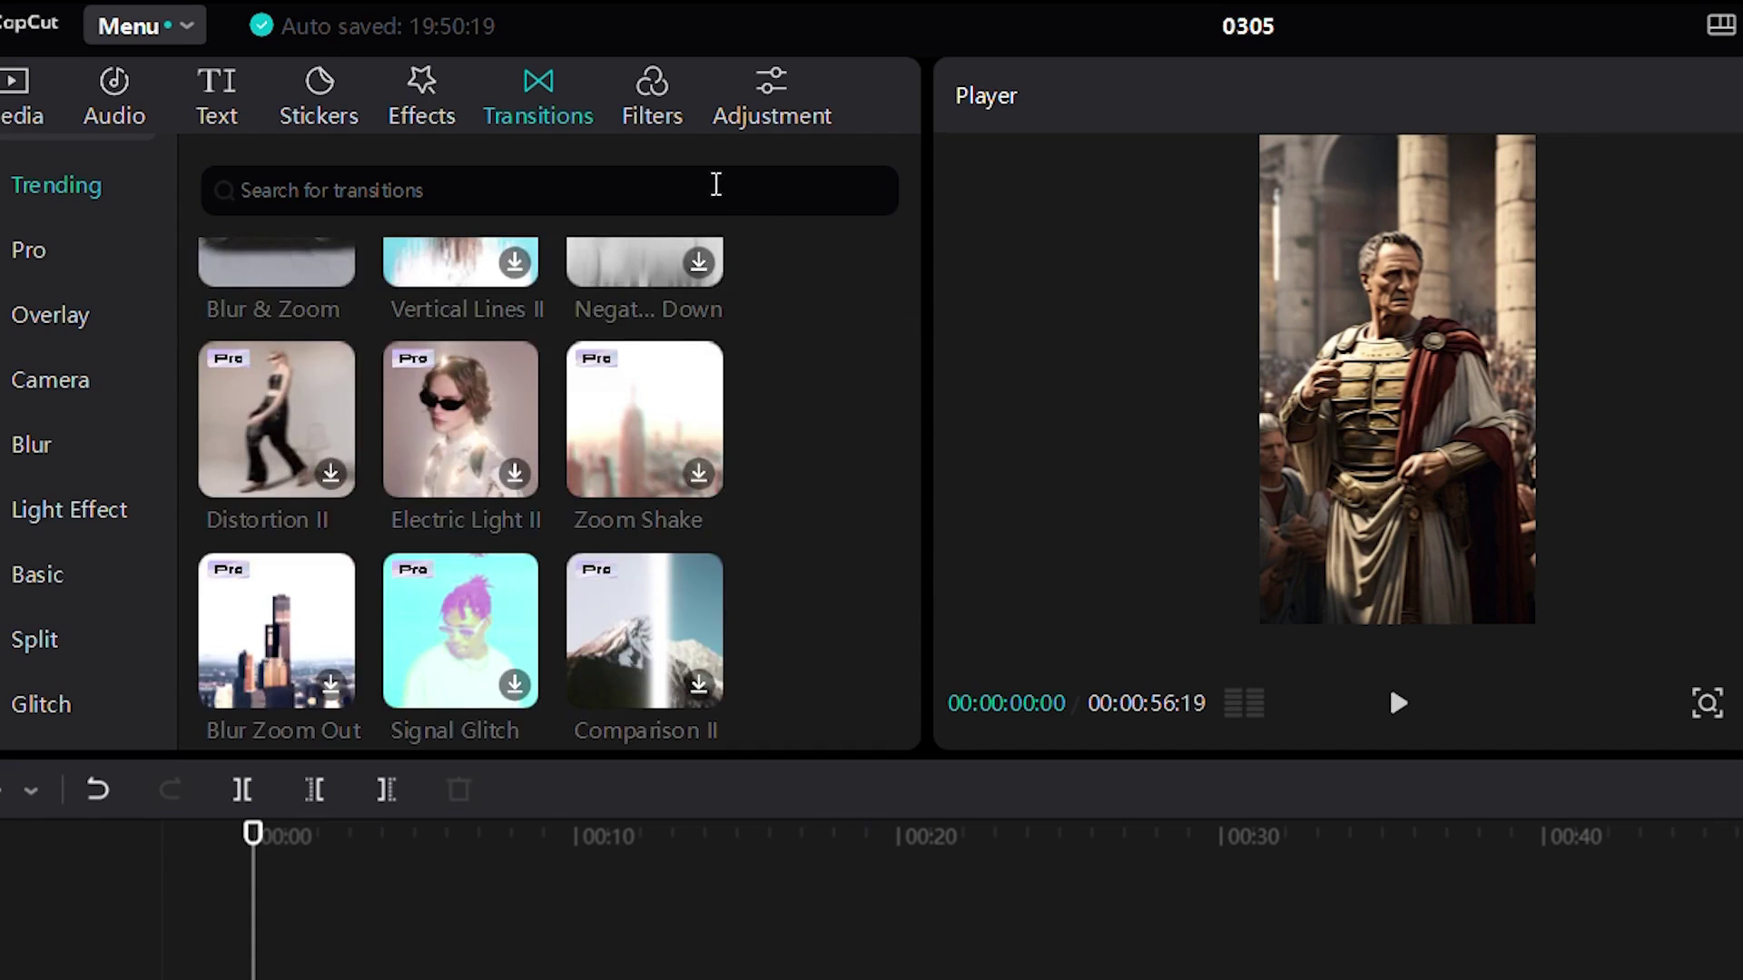
pyautogui.write('hoos')
pyautogui.press('Return')
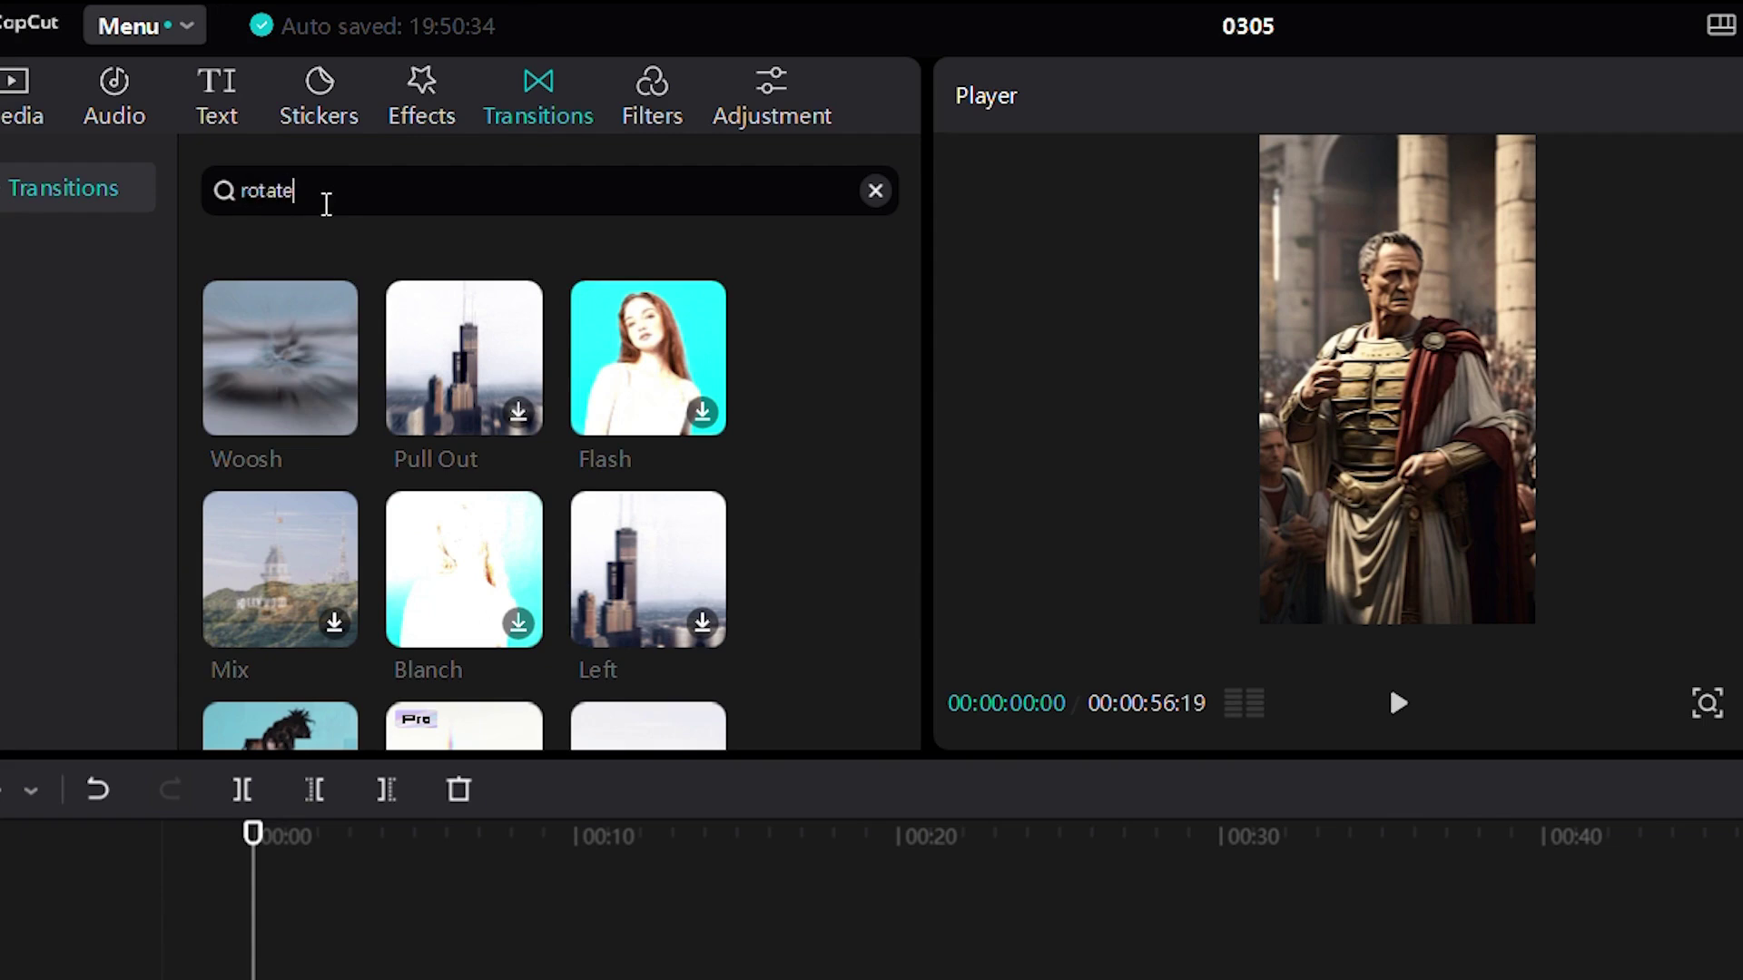
pyautogui.press('Return')
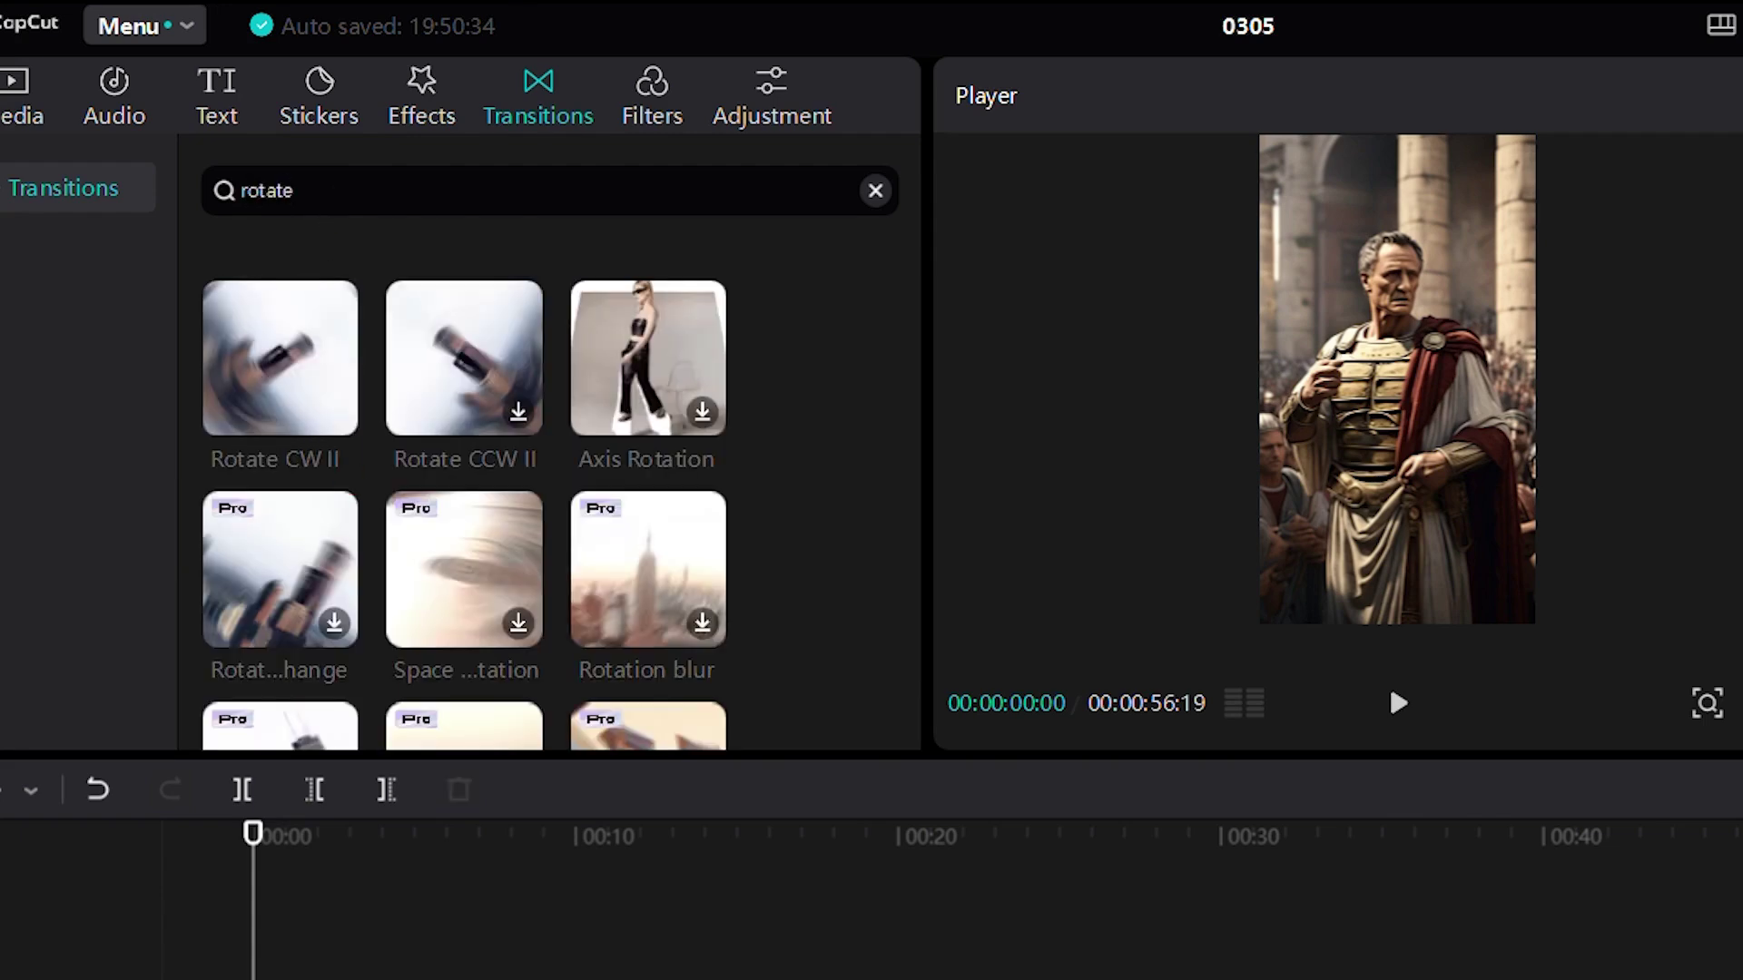
pyautogui.click(1388, 682)
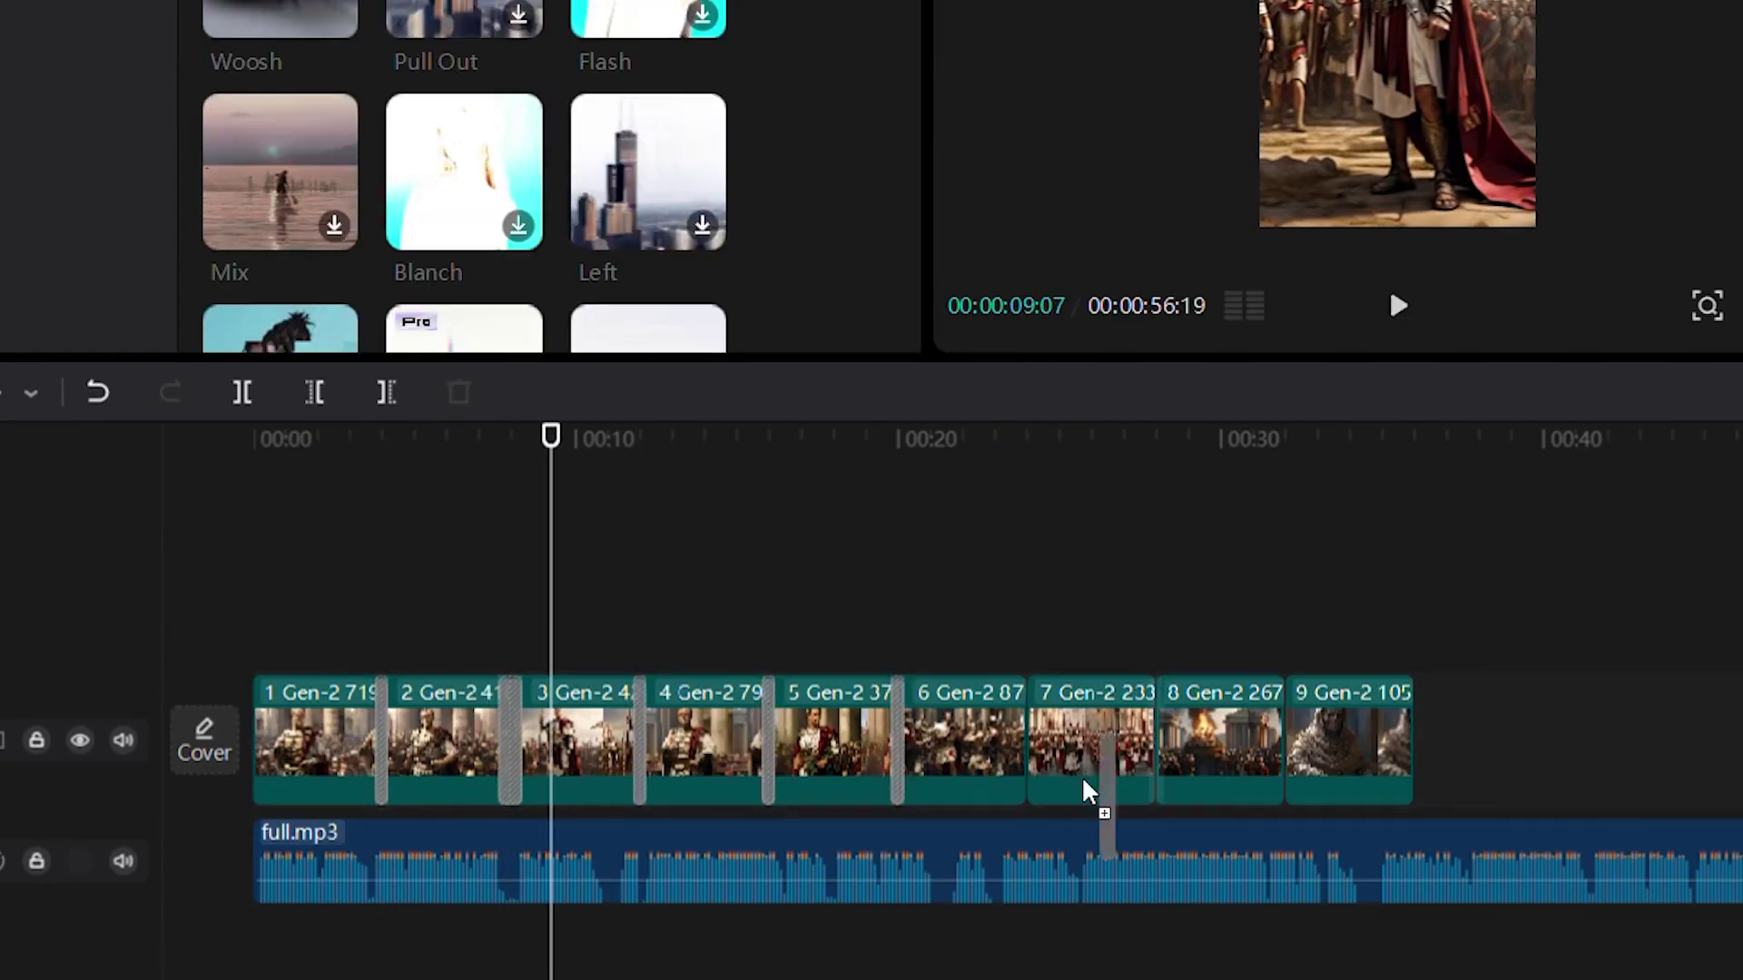
pyautogui.moveTo(1100, 798); pyautogui.dragTo(1299, 836)
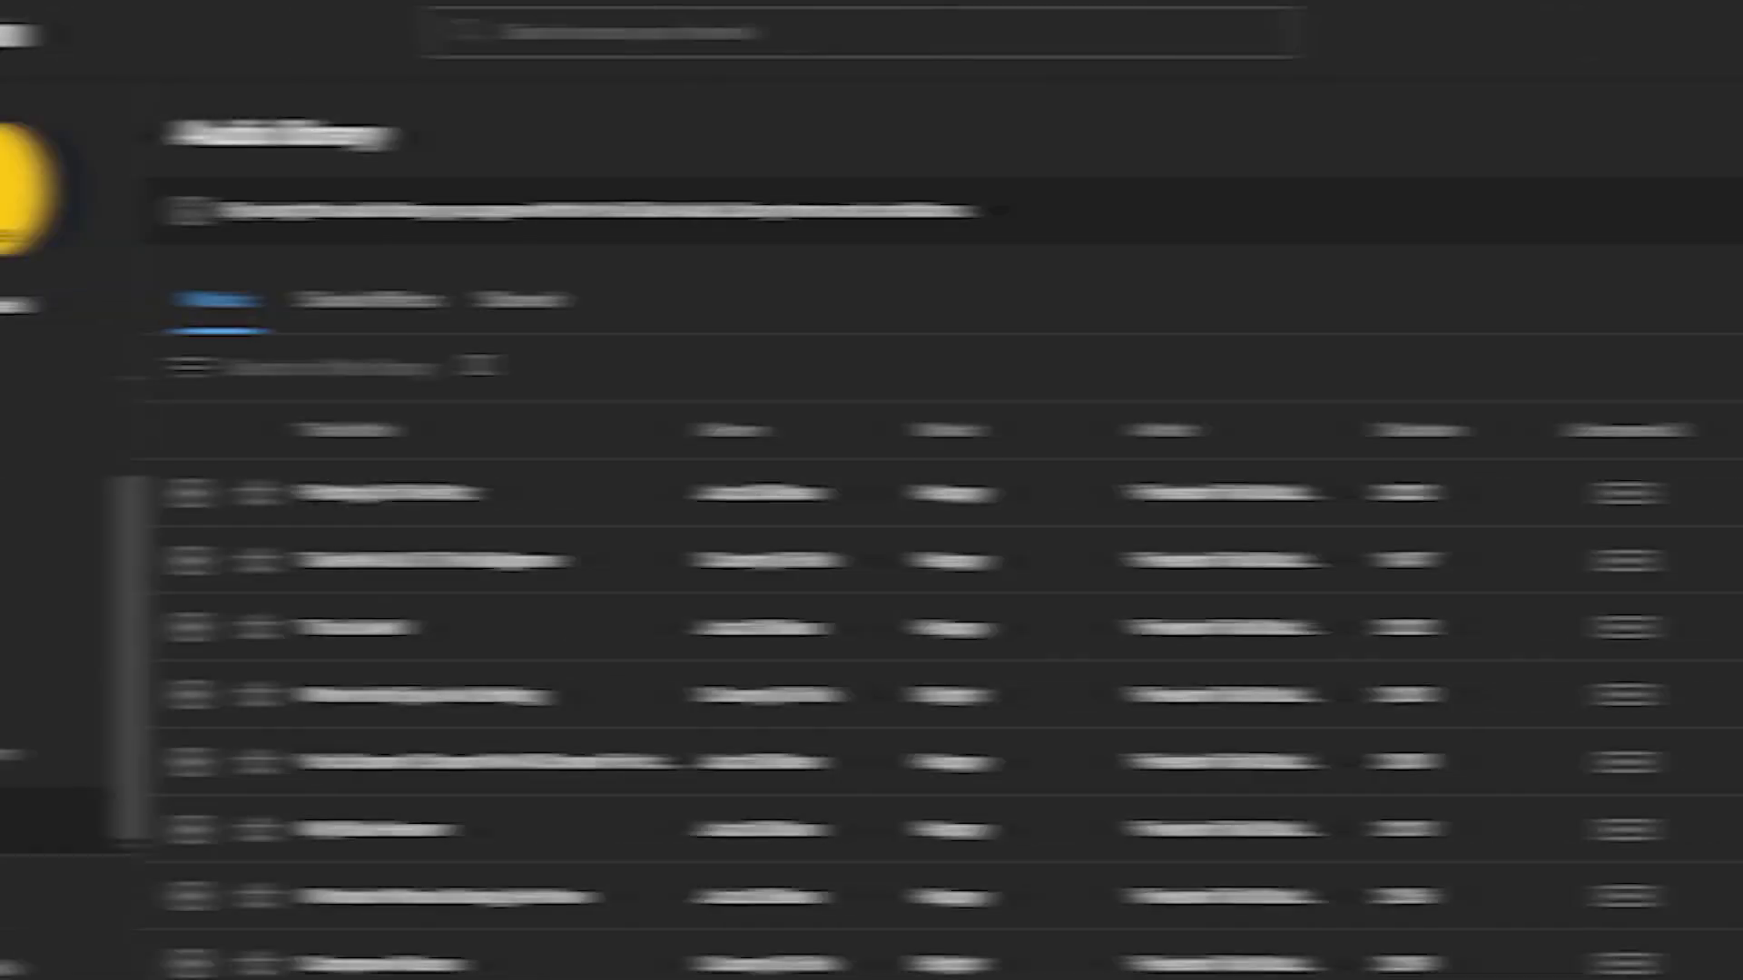
# Filter the music library by Inspirational and Dramatic moods to find the Future Glider track.
pyautogui.click(562, 360)
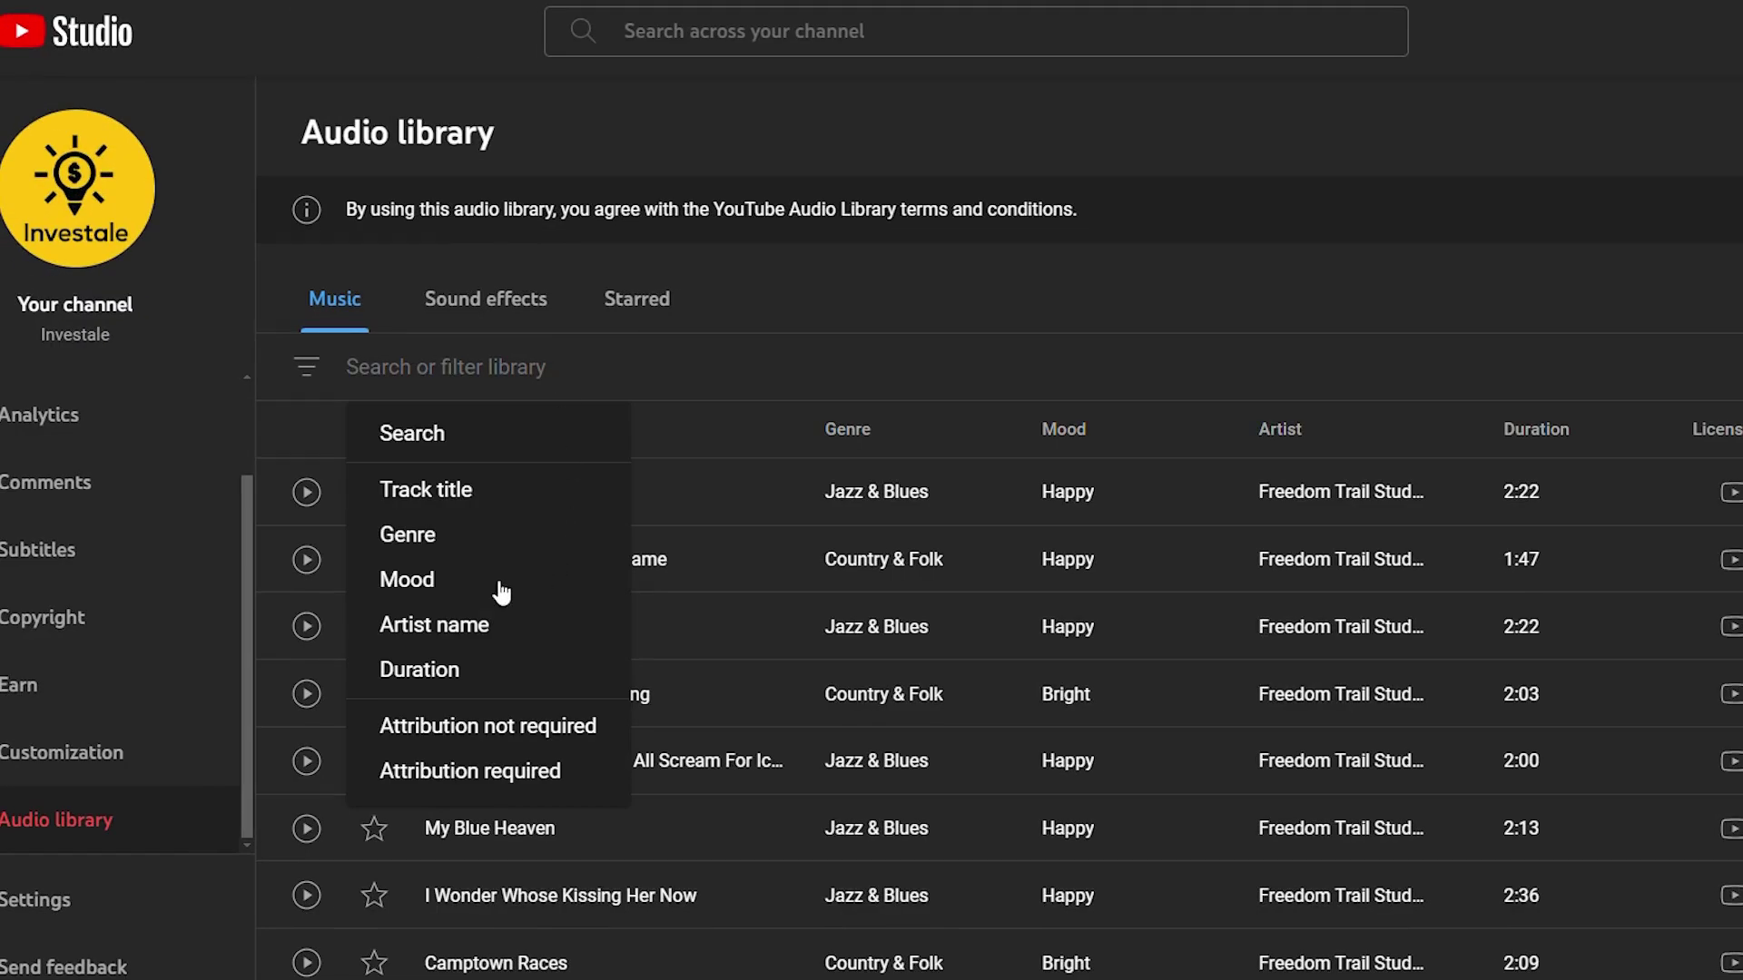
pyautogui.click(407, 581)
pyautogui.scroll(-1, 519, 579)
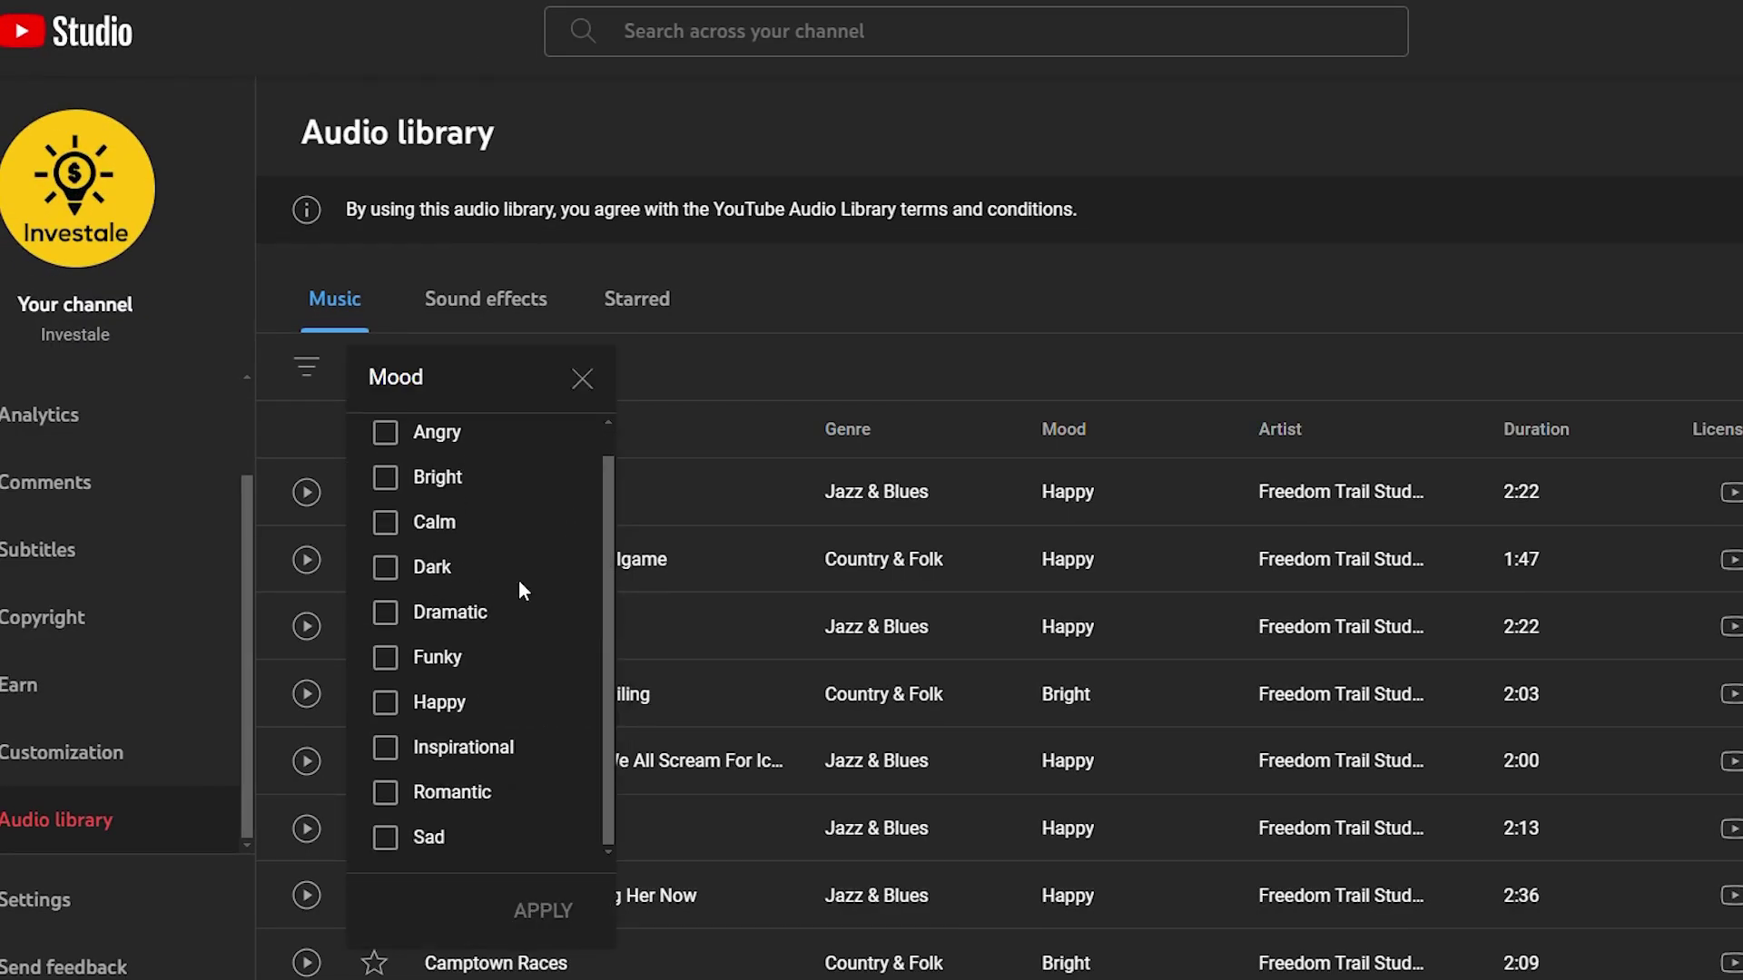
pyautogui.click(389, 752)
pyautogui.click(543, 911)
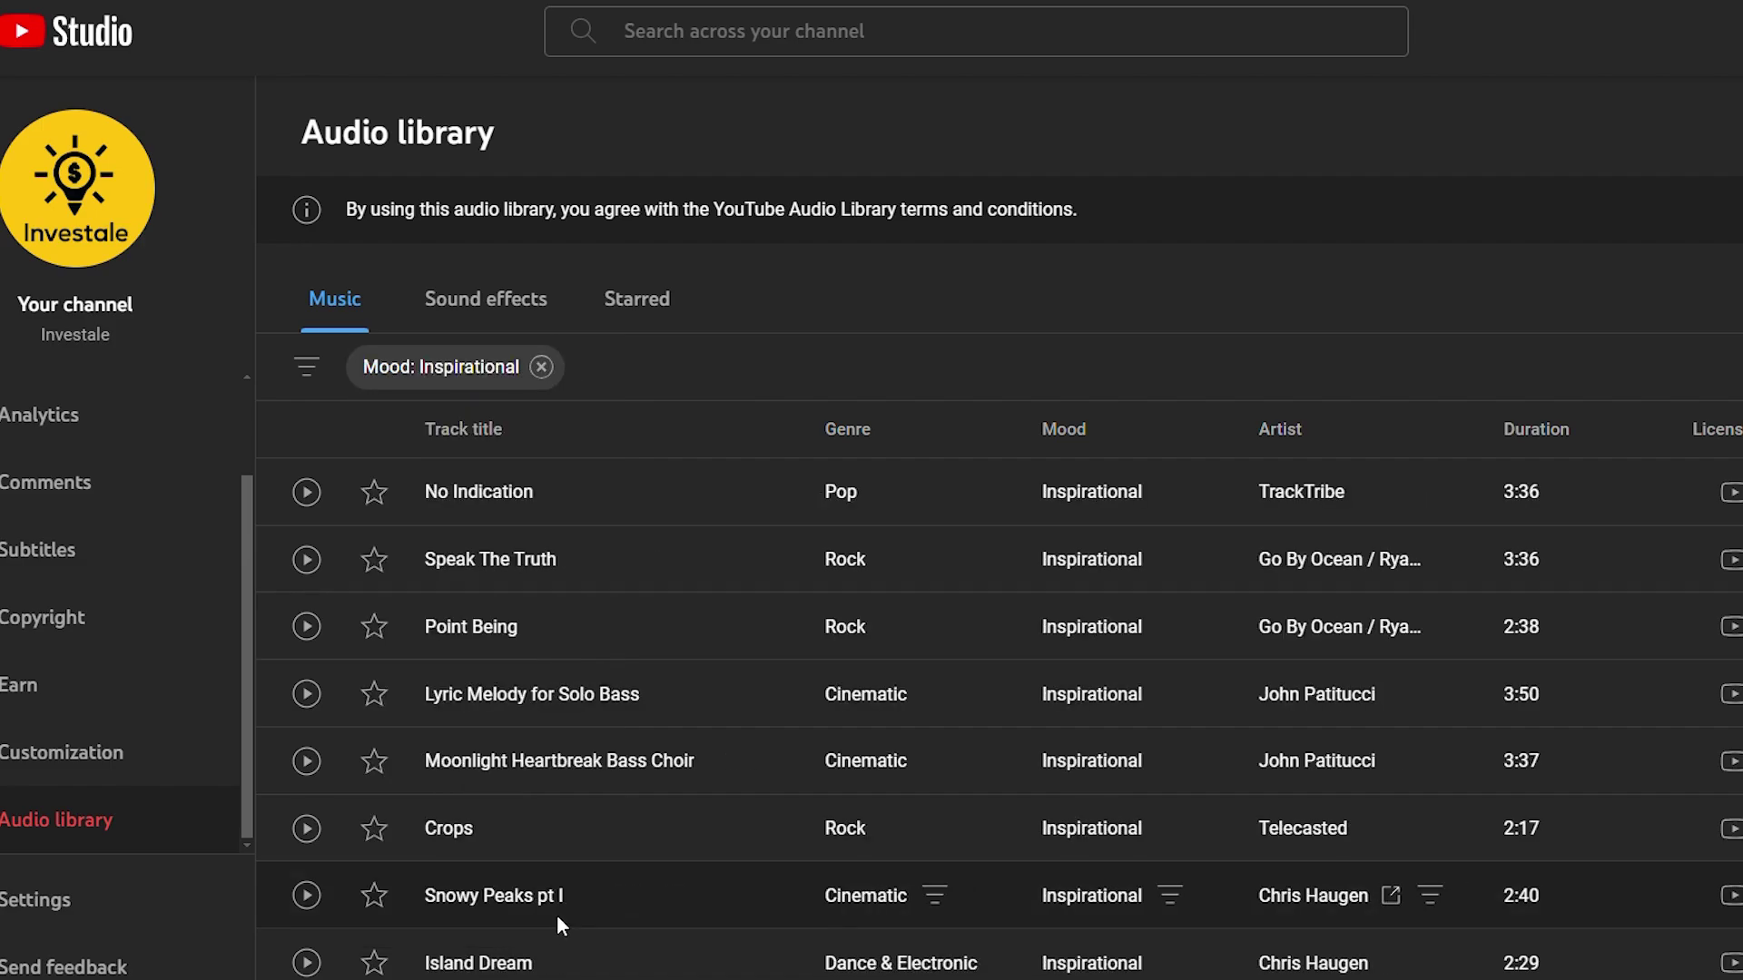
pyautogui.scroll(-7, 1472, 275)
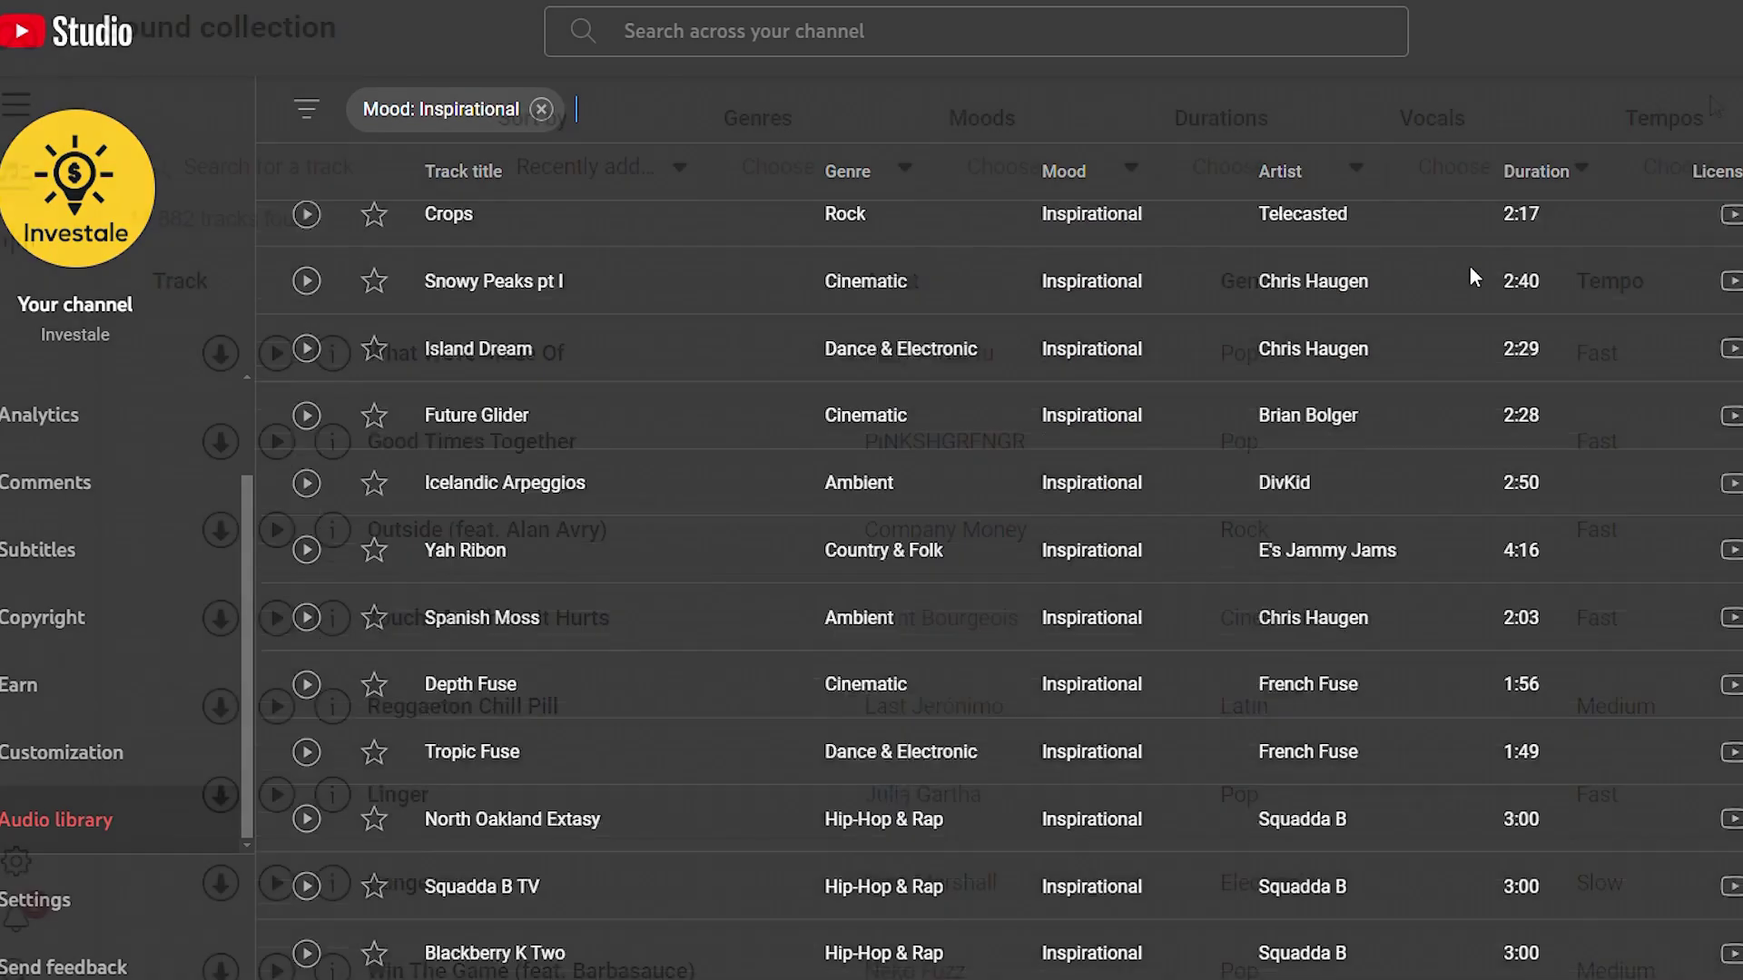
pyautogui.scroll(-3, 1242, 363)
pyautogui.click(989, 575)
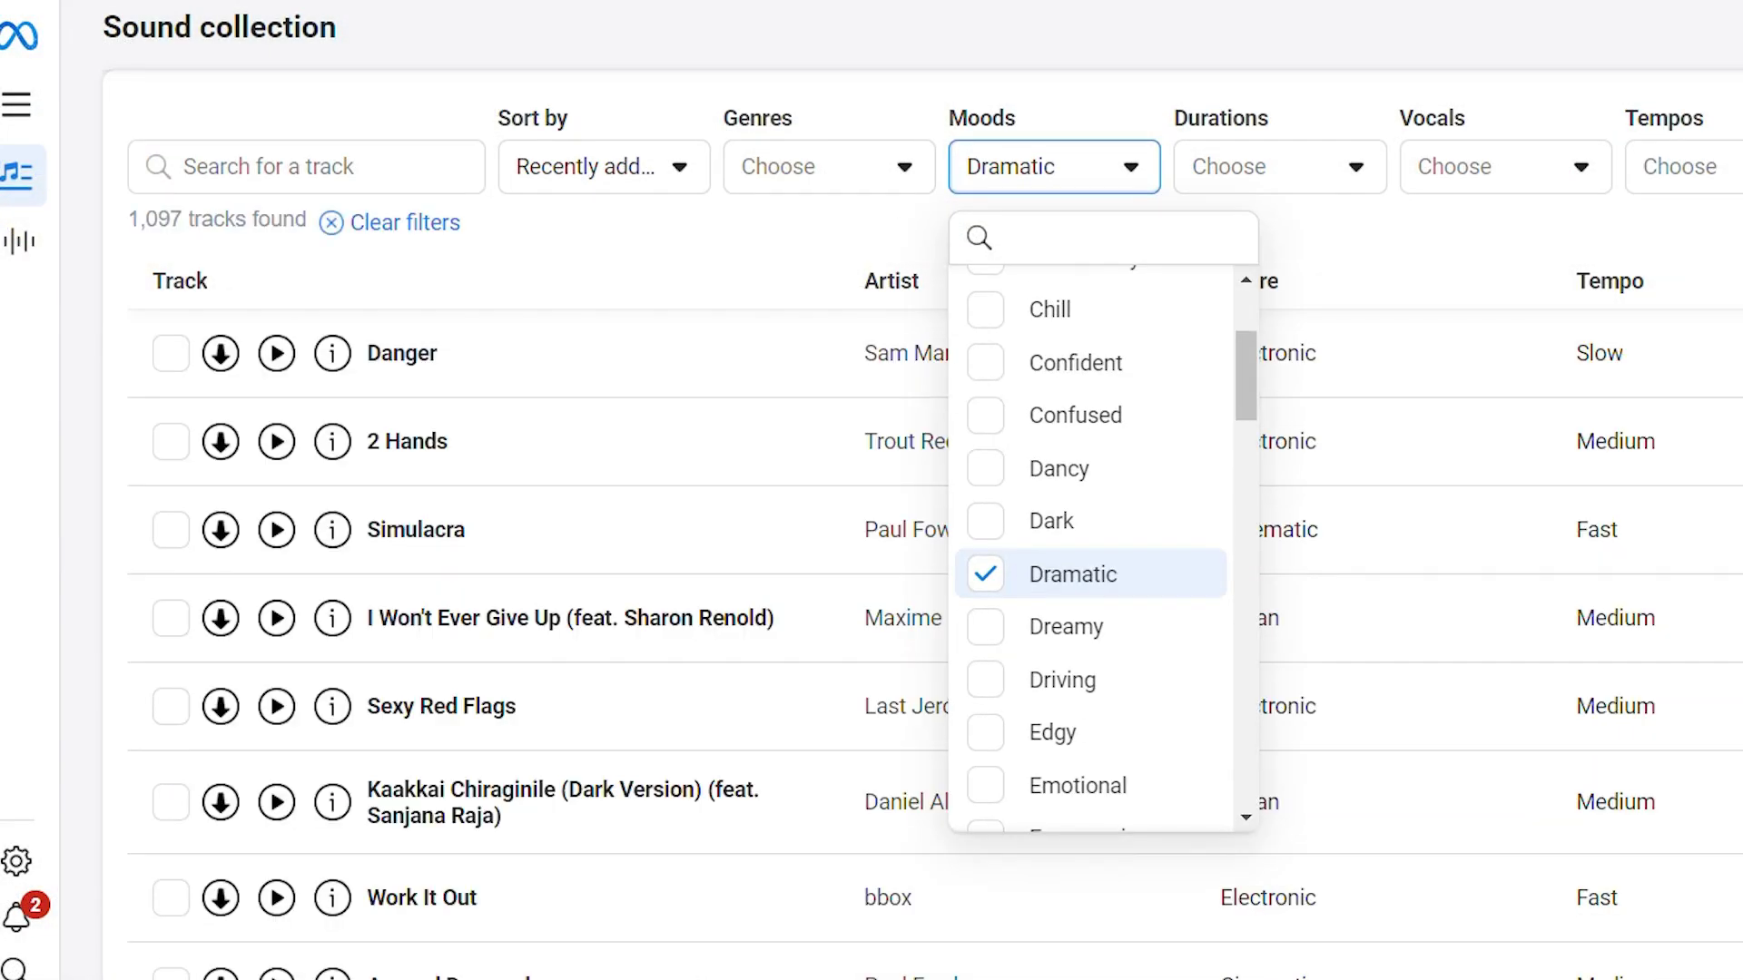
pyautogui.scroll(-3, 935, 636)
pyautogui.scroll(-10, 935, 636)
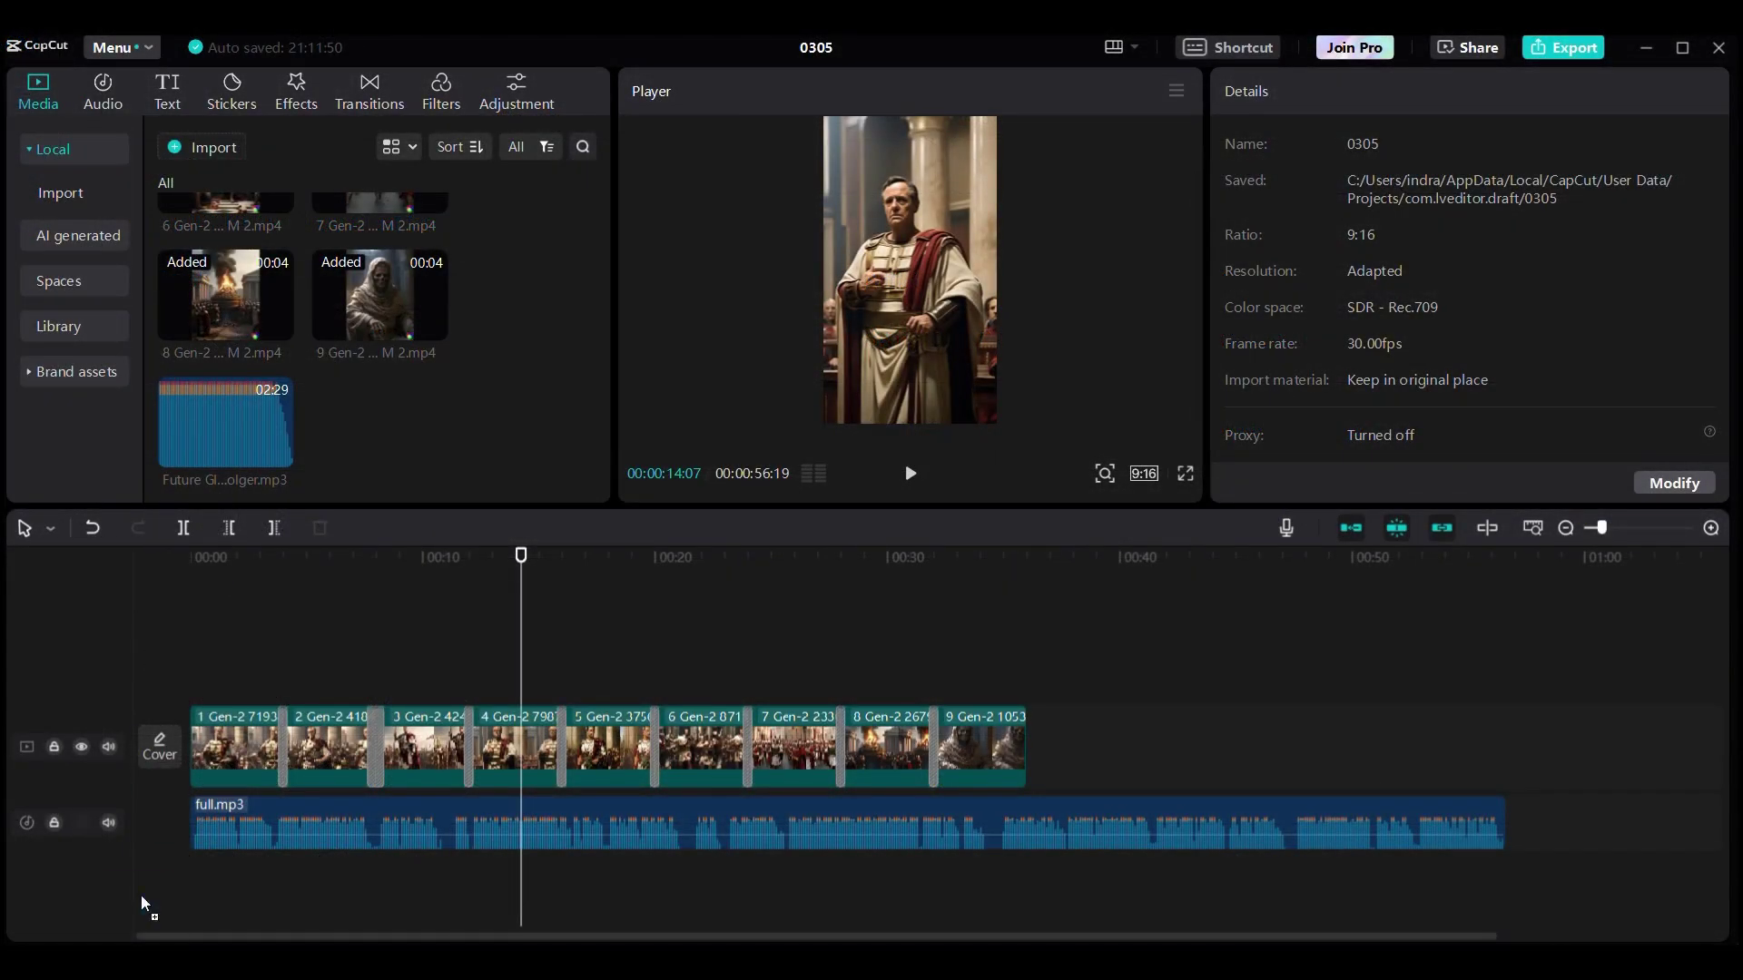
# Lower Future Glider to -14 dB and generate English auto-captions from the voiceover.
pyautogui.moveTo(142, 903); pyautogui.dragTo(272, 857)
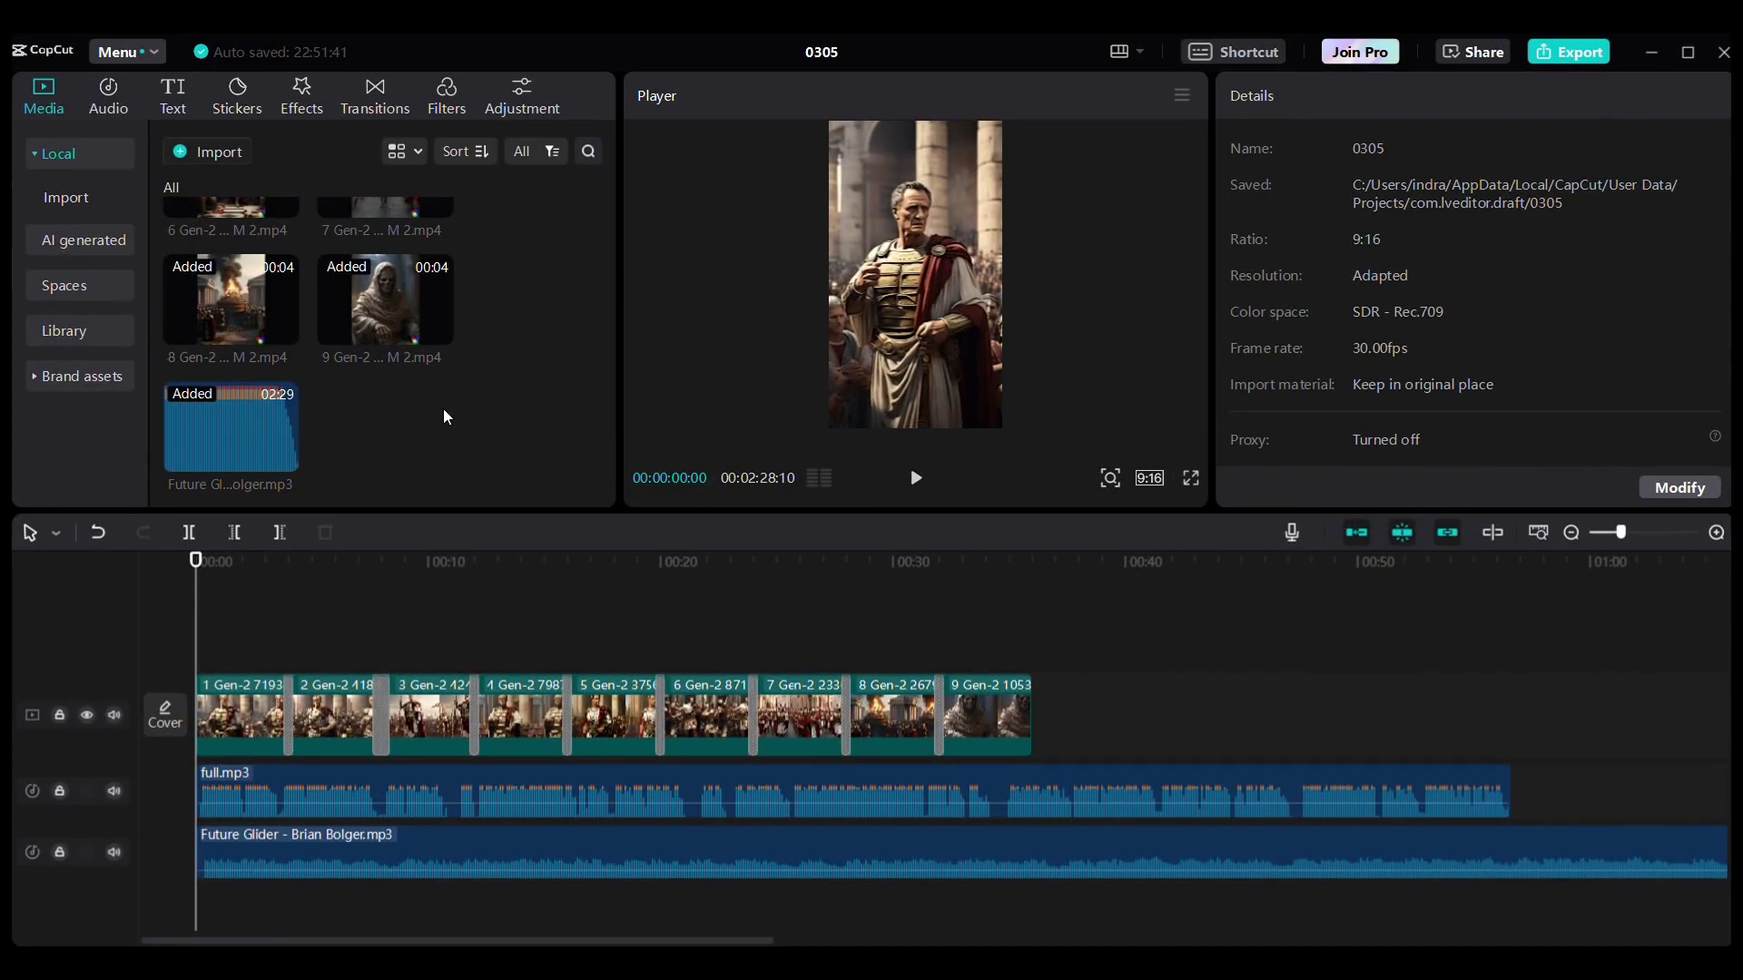
pyautogui.click(180, 104)
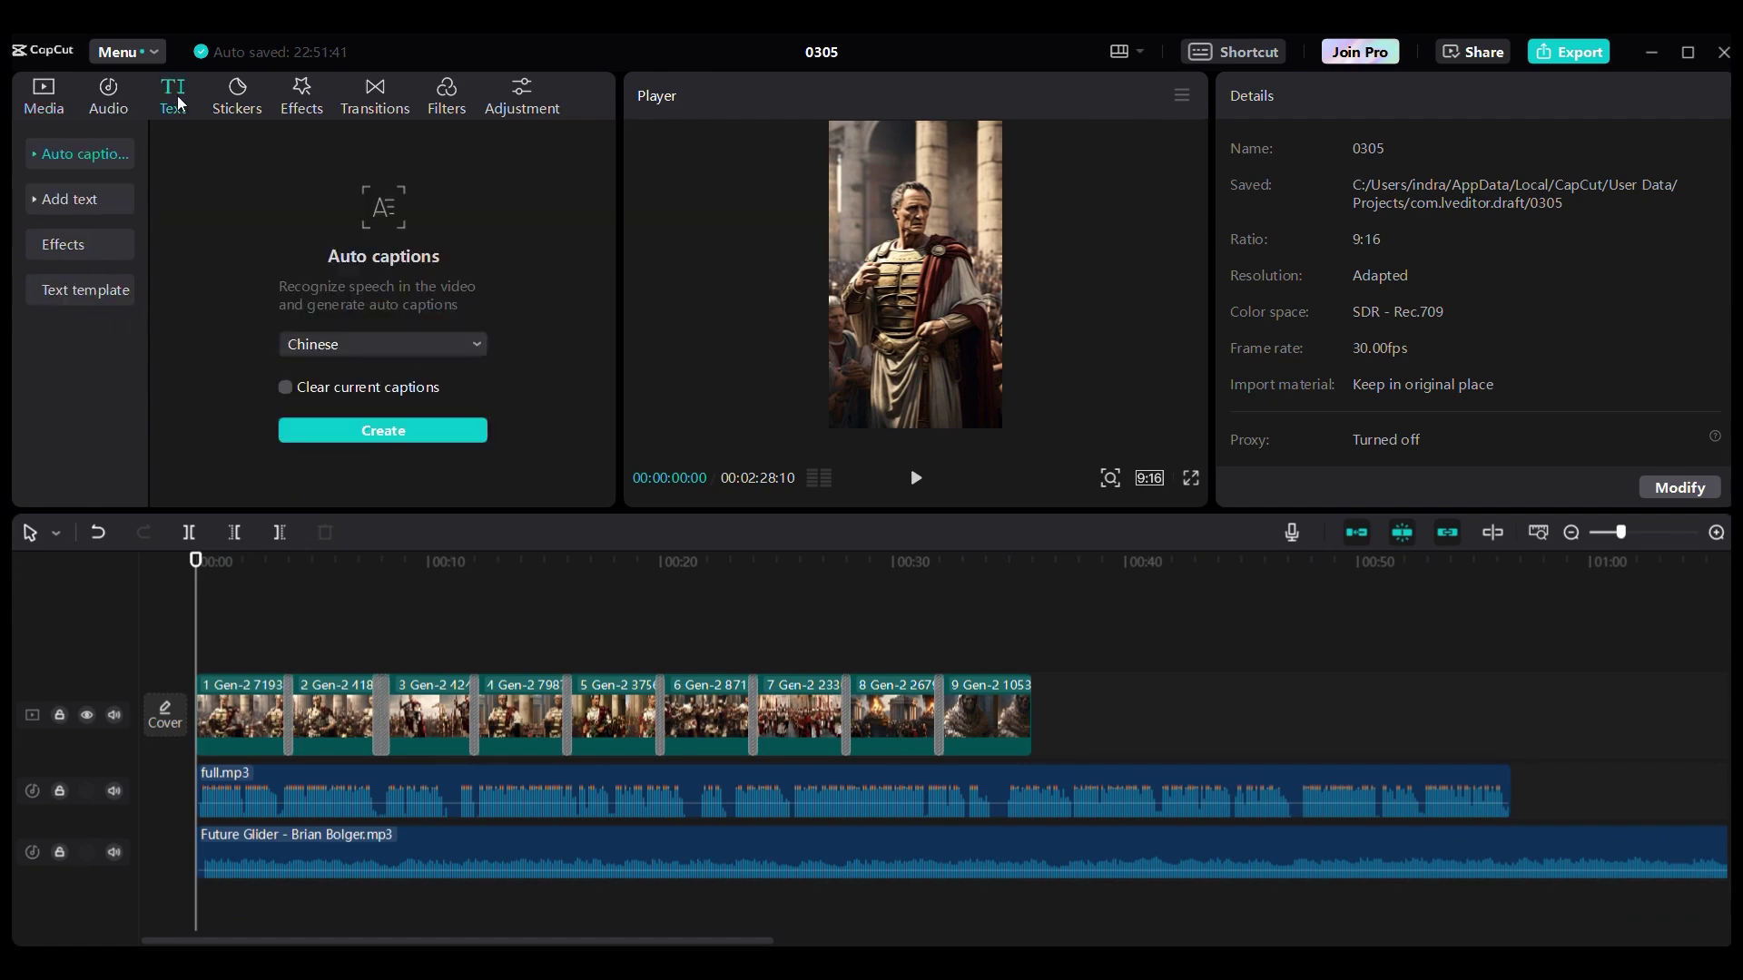
pyautogui.click(33, 159)
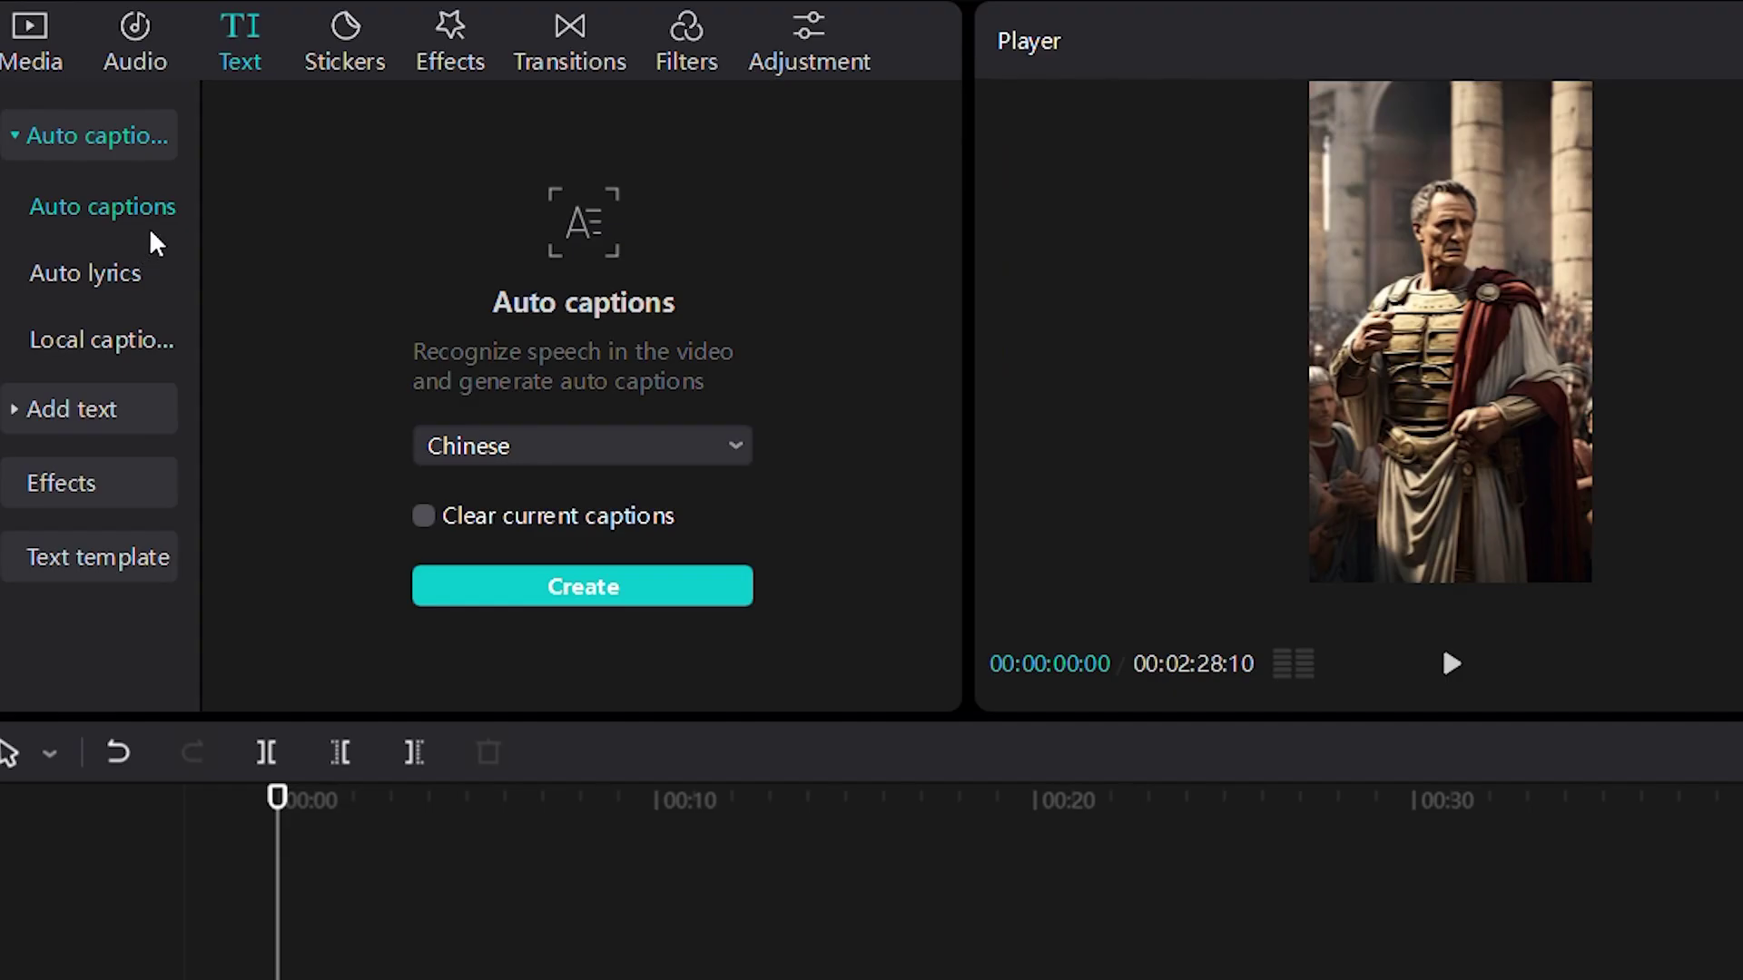
pyautogui.click(514, 445)
pyautogui.click(513, 624)
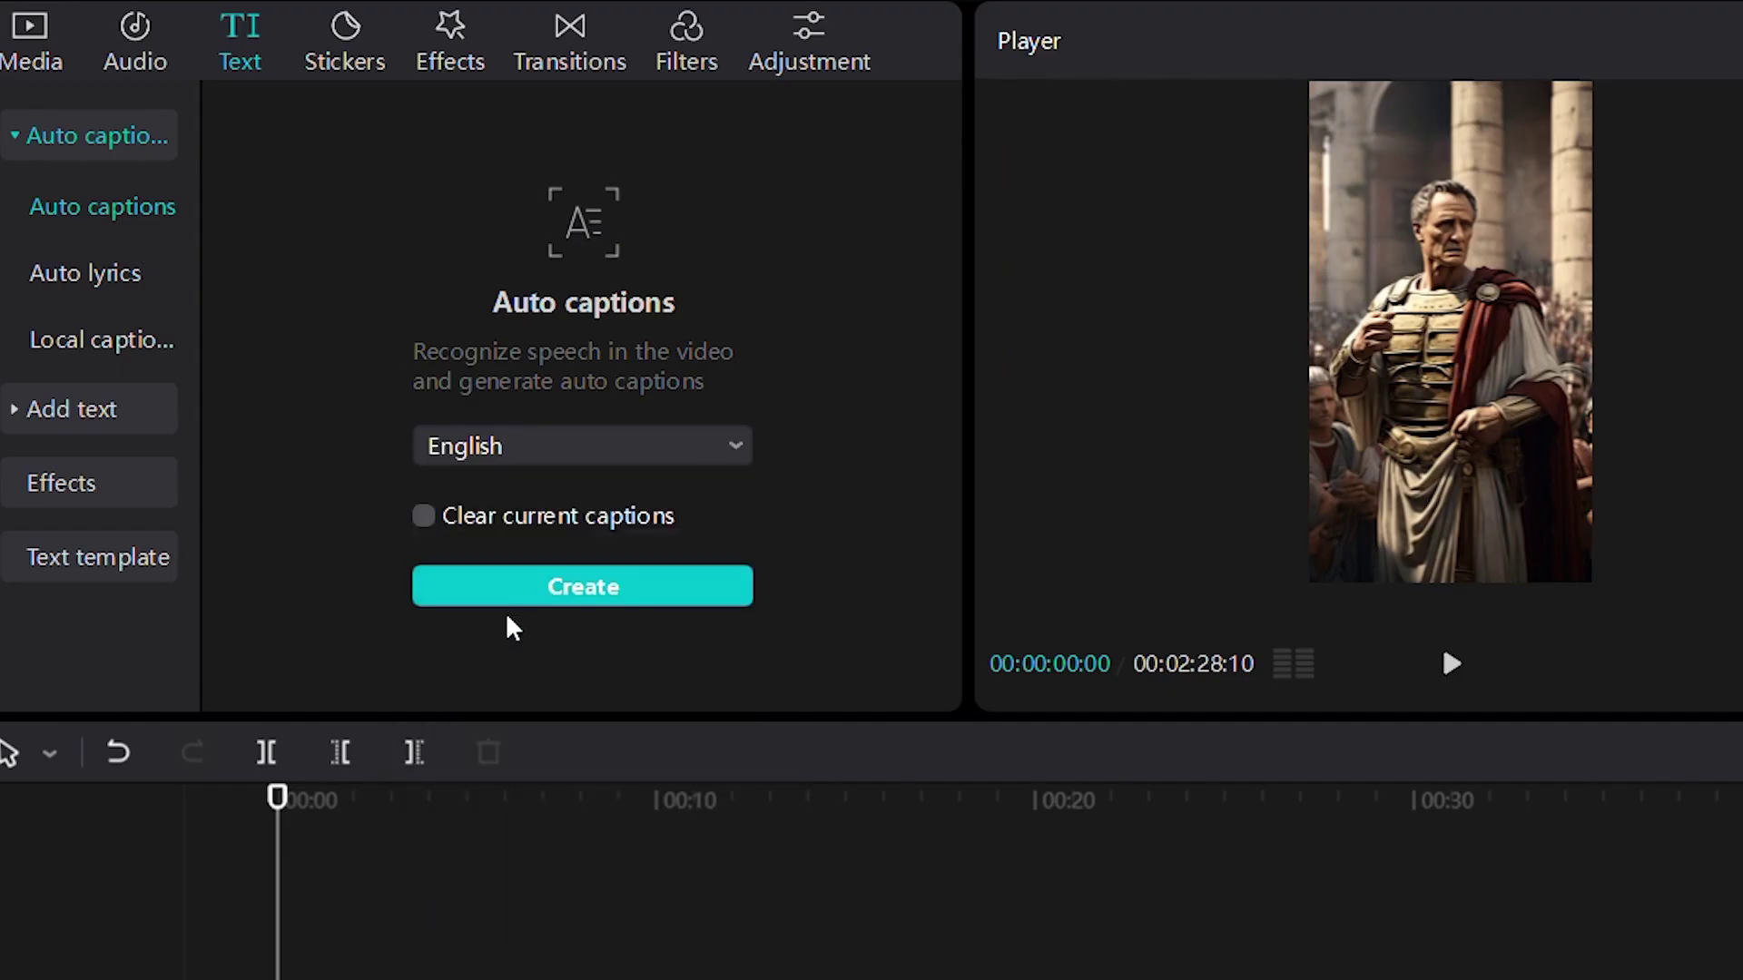
pyautogui.click(634, 592)
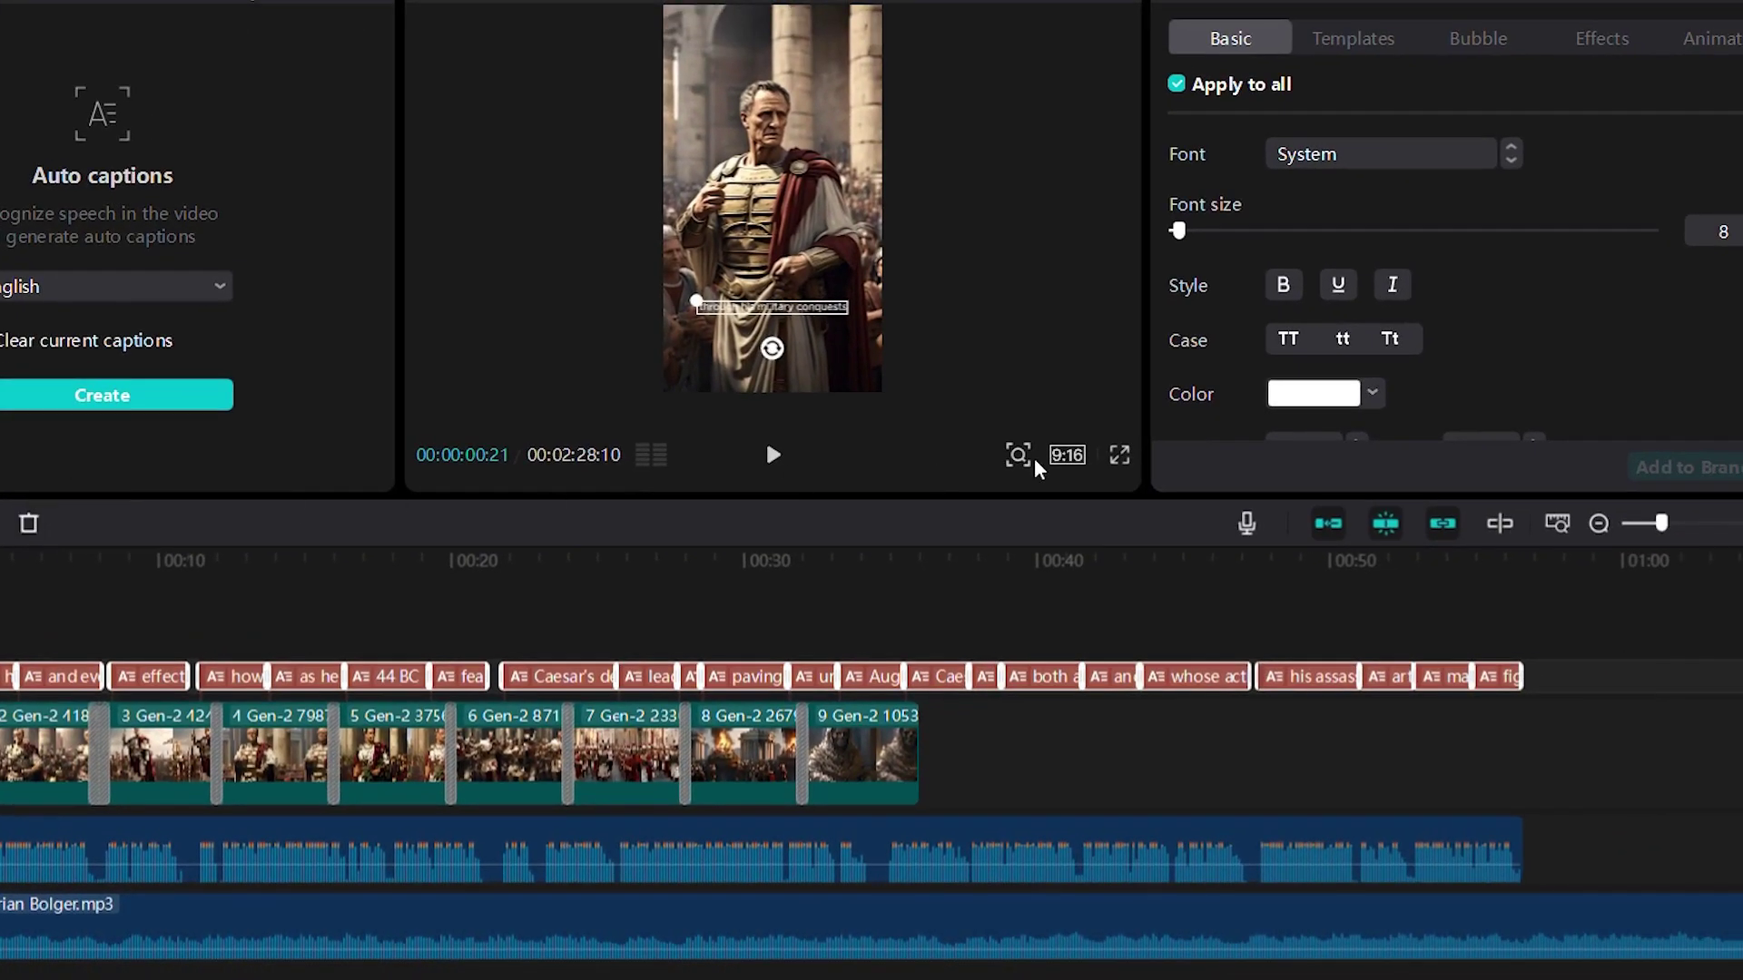
# Restyle all captions in a bold font at size 20 with a Zoom In entrance, then play back.
pyautogui.click(1107, 438)
pyautogui.moveTo(1044, 495); pyautogui.dragTo(1103, 495)
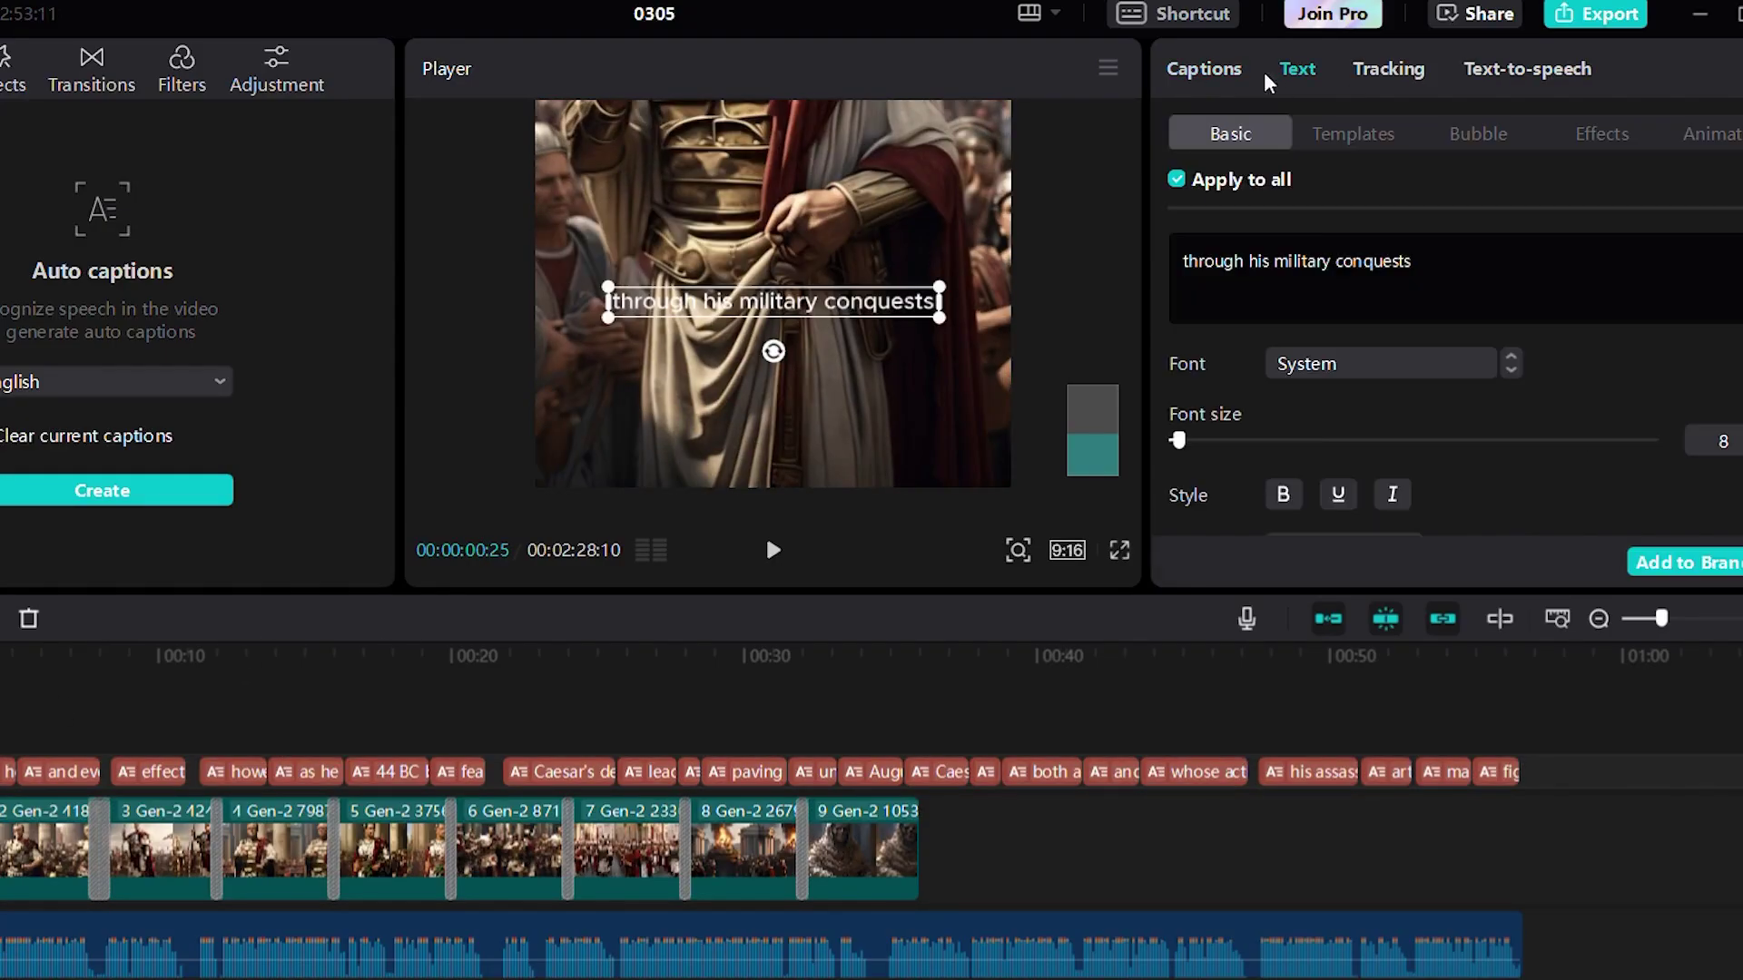
pyautogui.click(1380, 363)
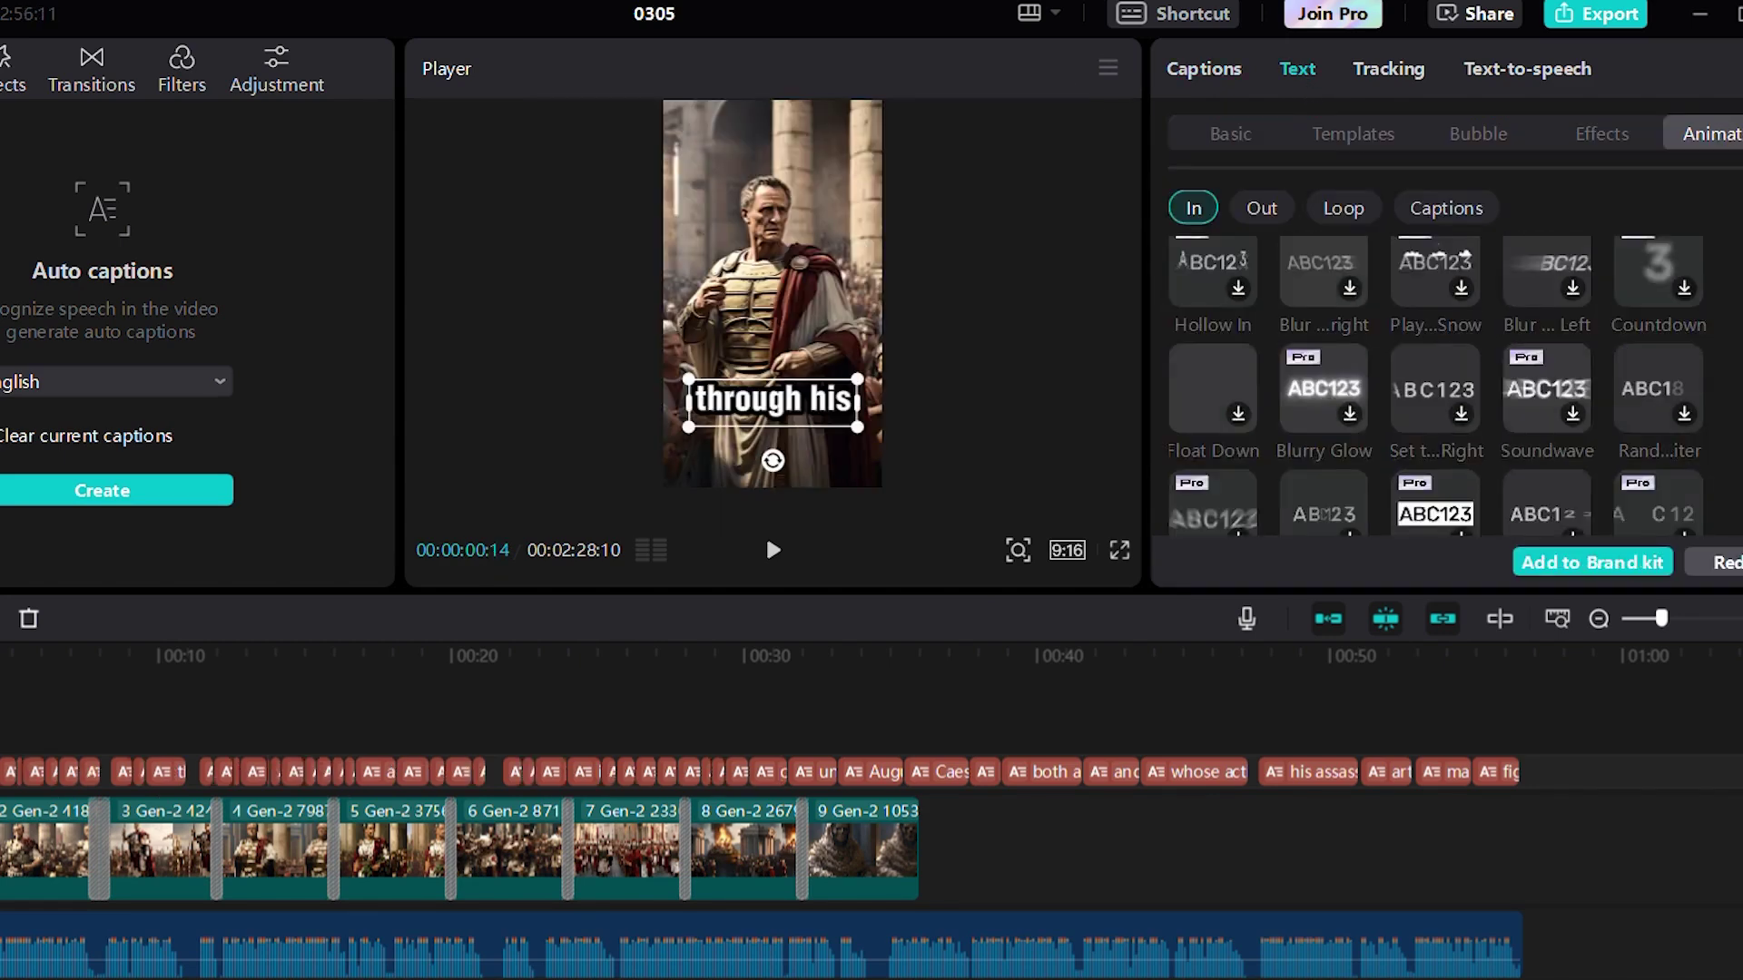
pyautogui.scroll(-5, 1435, 381)
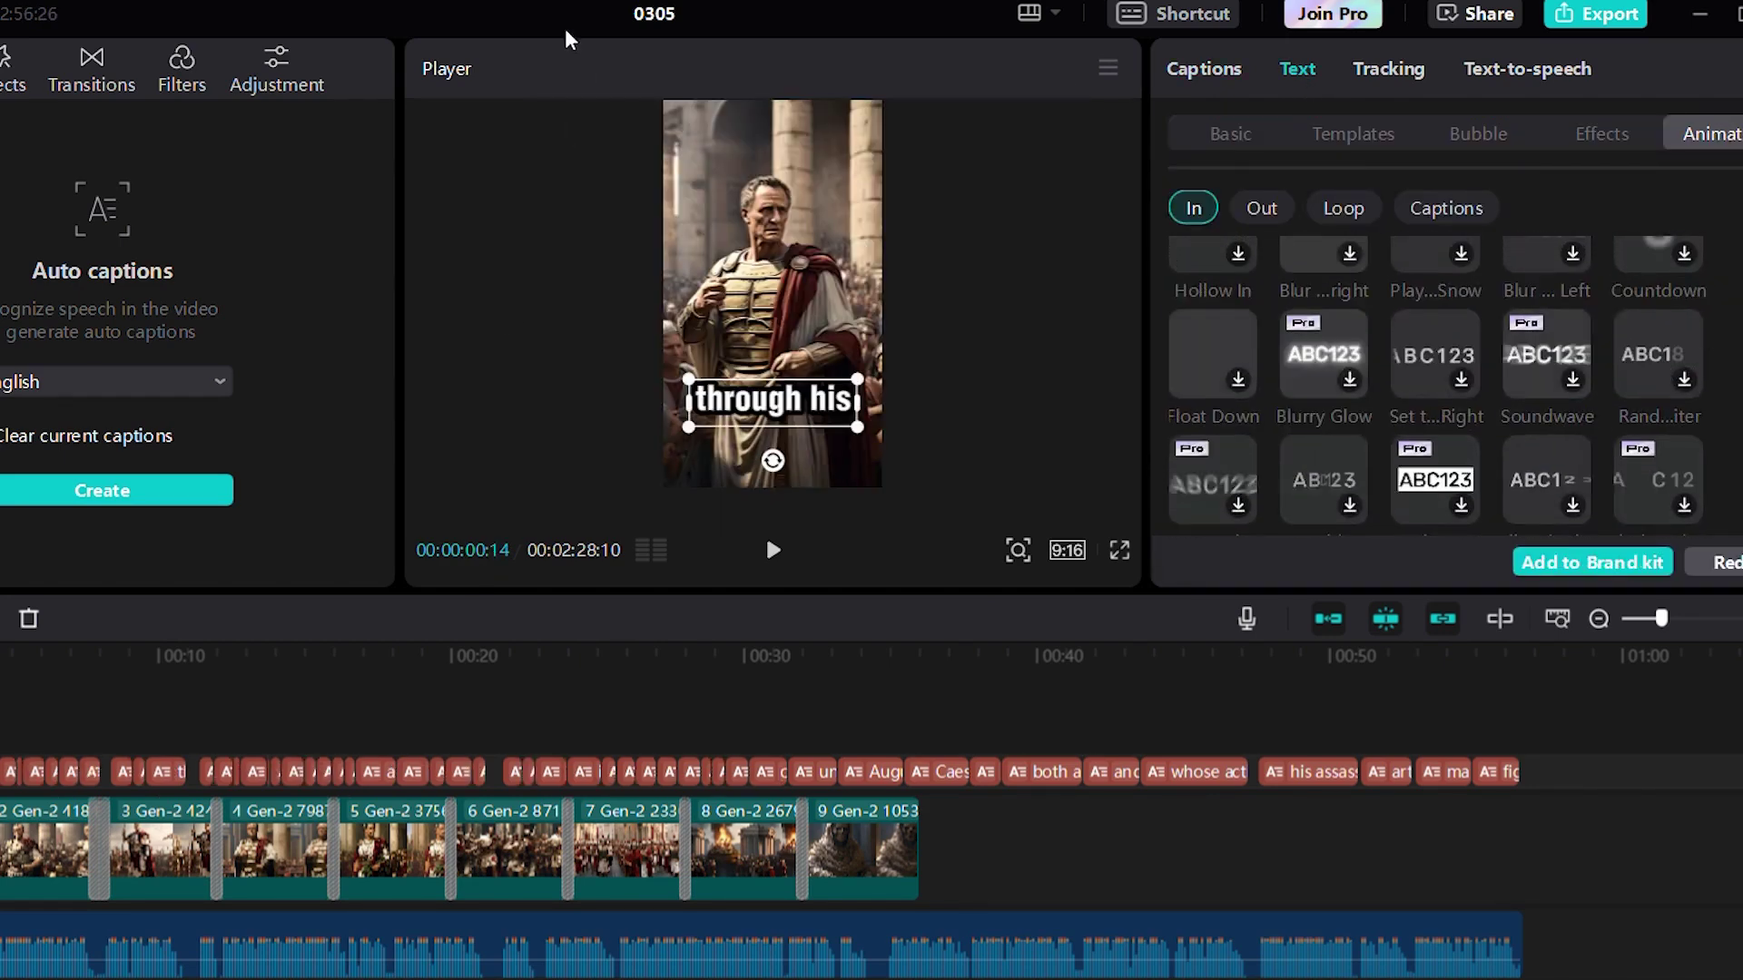
pyautogui.scroll(-2, 1693, 442)
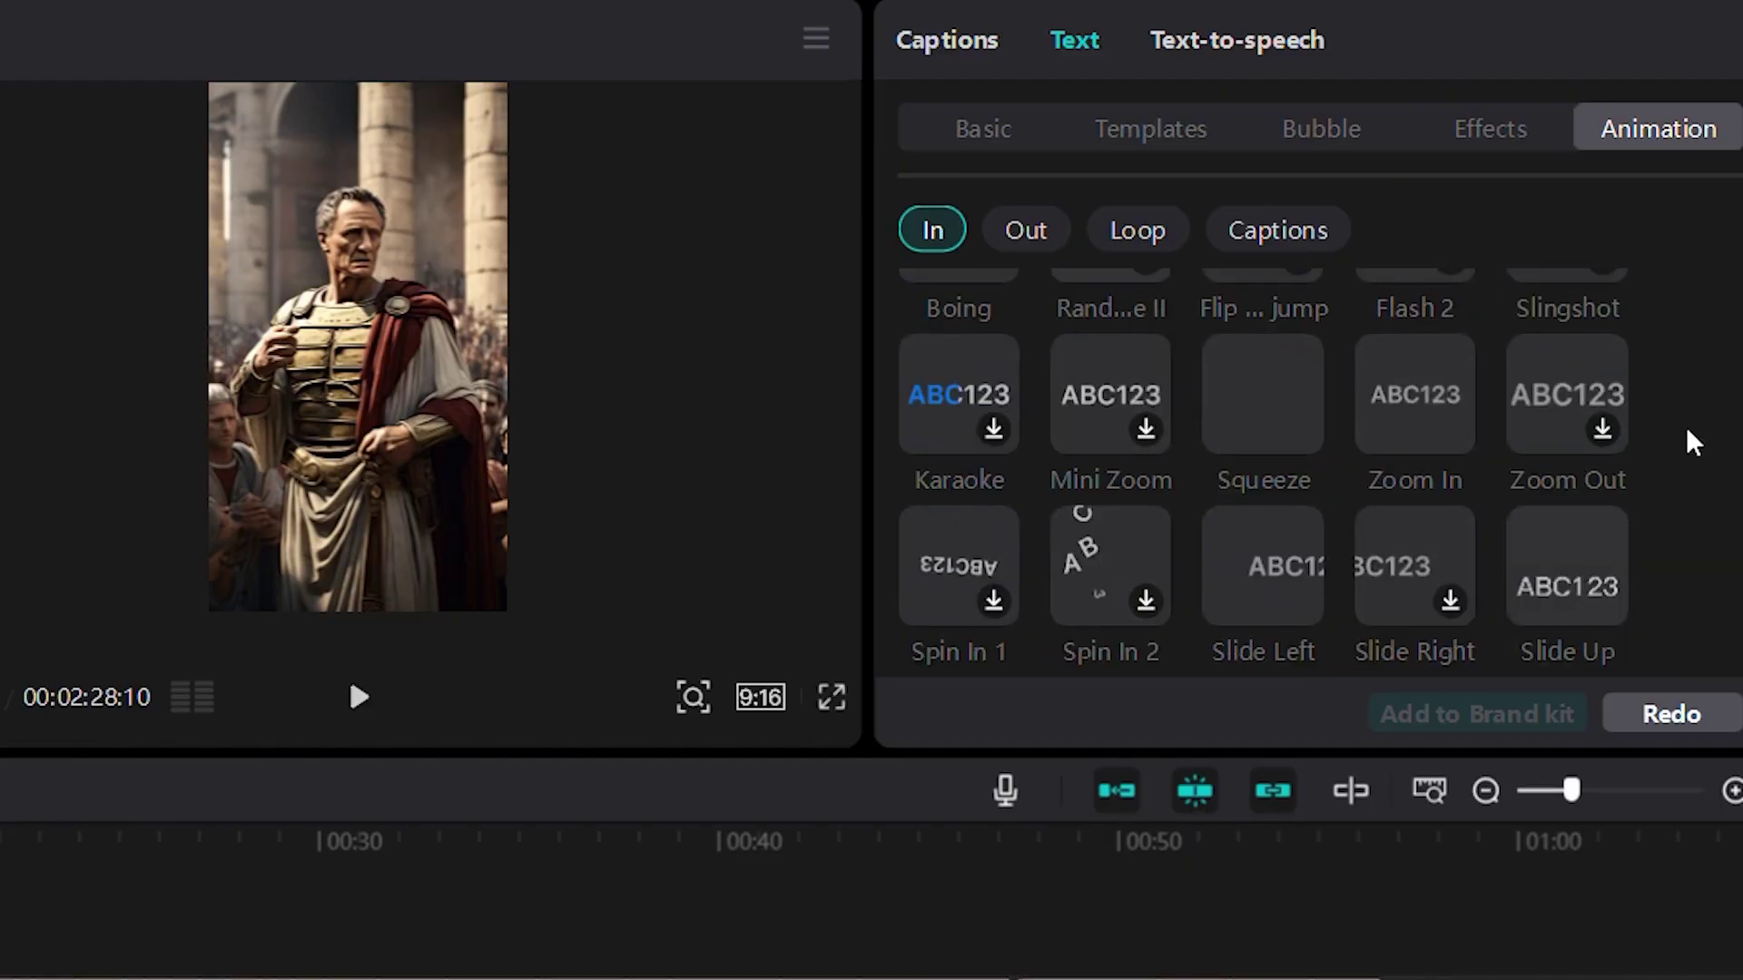
pyautogui.click(1432, 419)
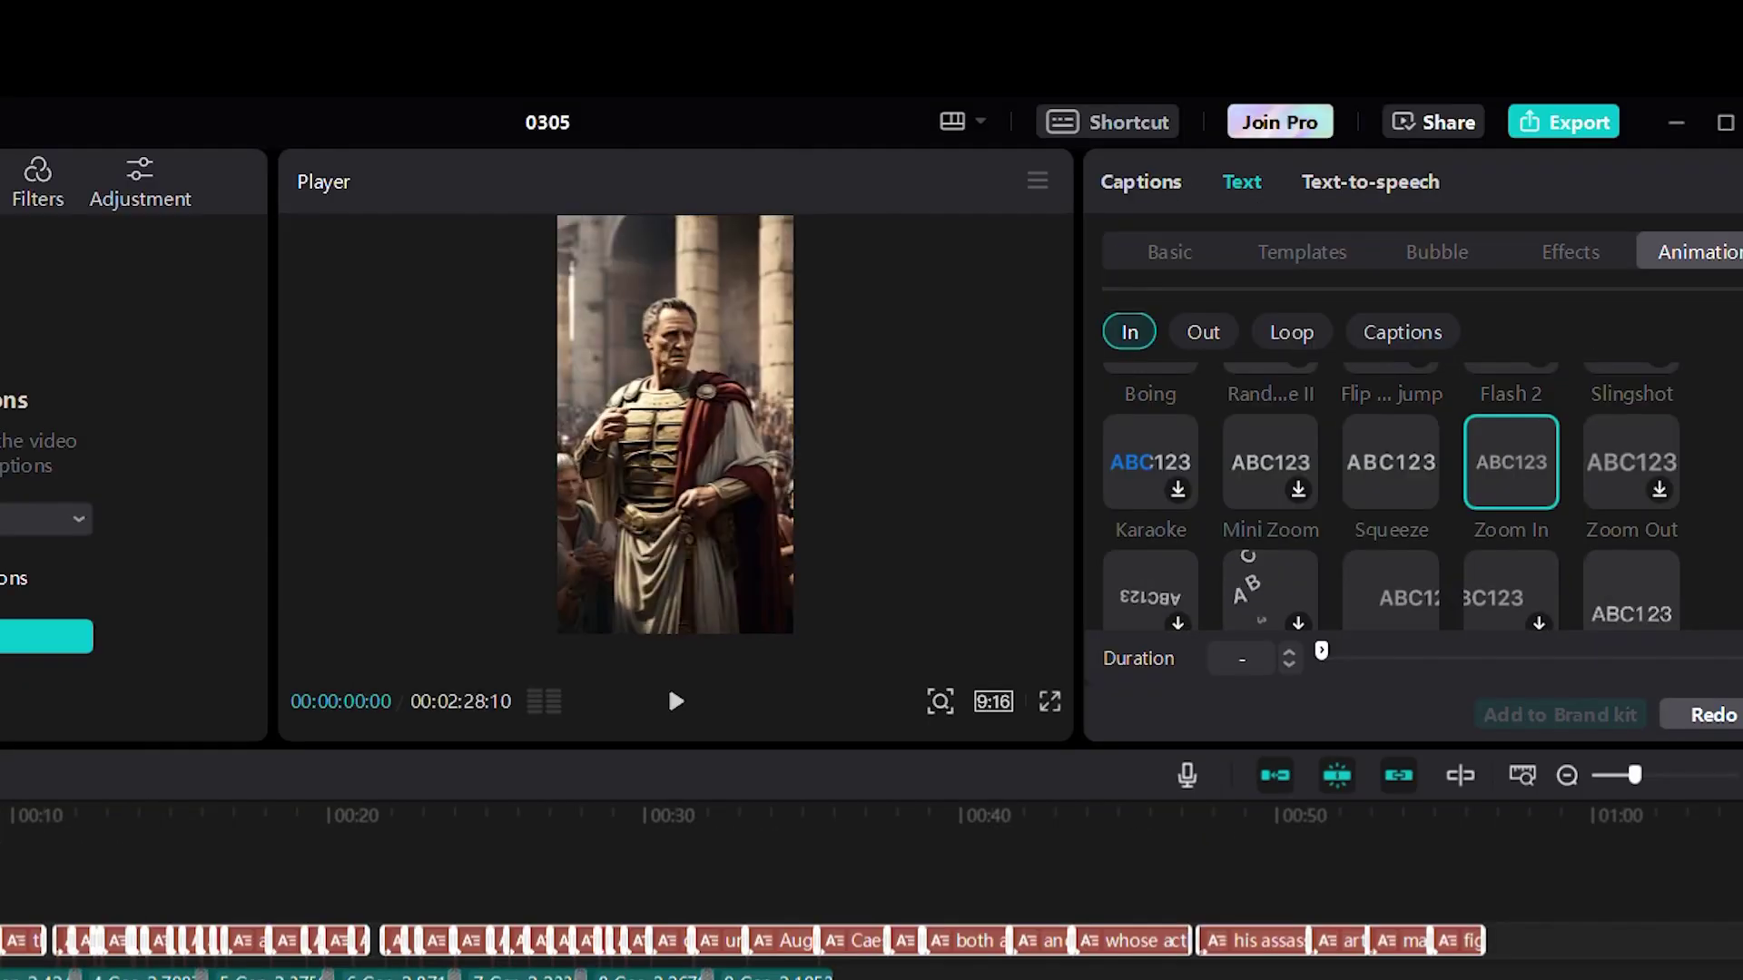
pyautogui.press('space')
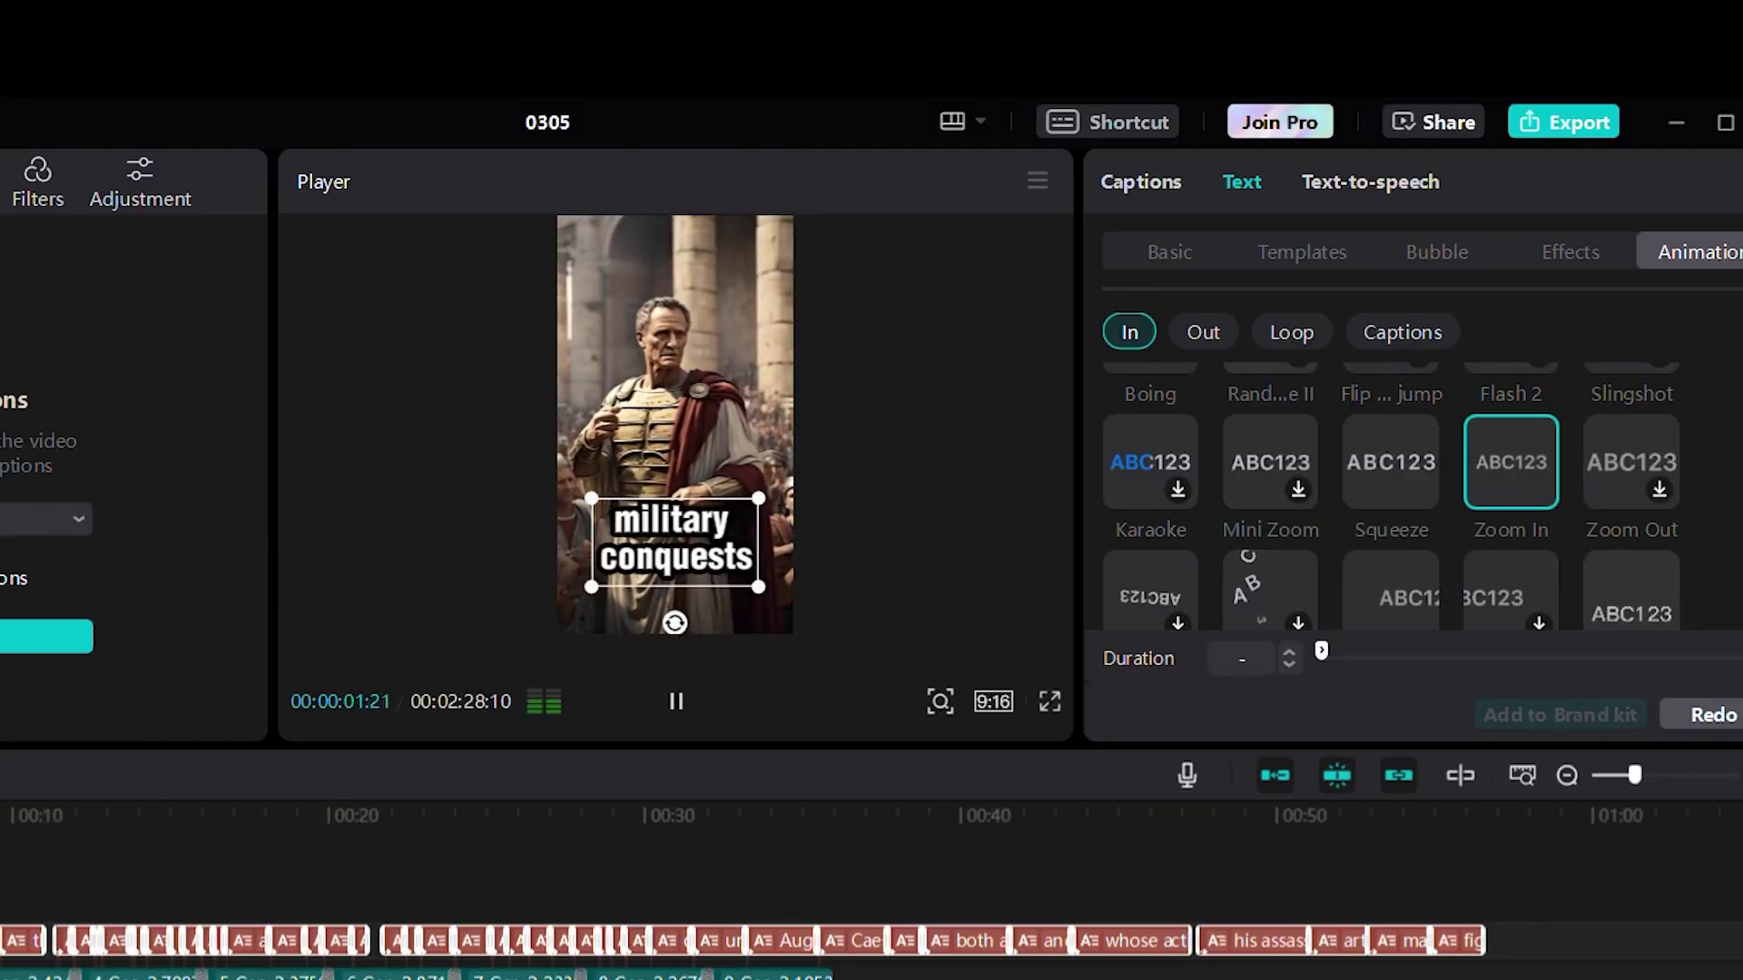